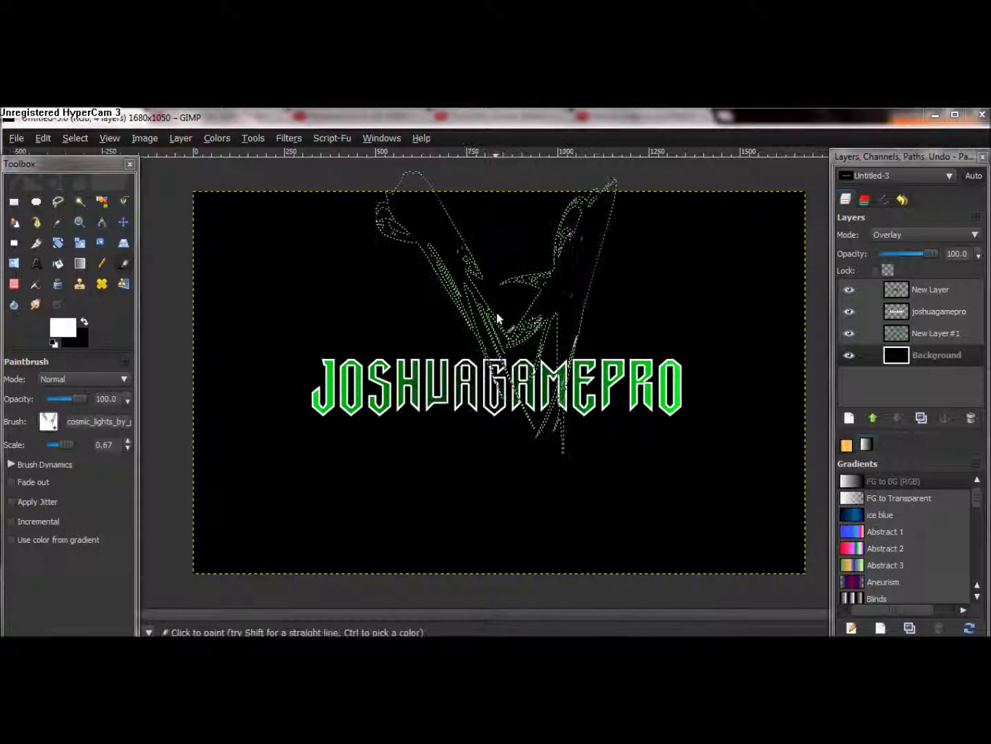
Undo the Set layer mode change from the Edit menu so the magic circle and smoke reappear
click(42, 137)
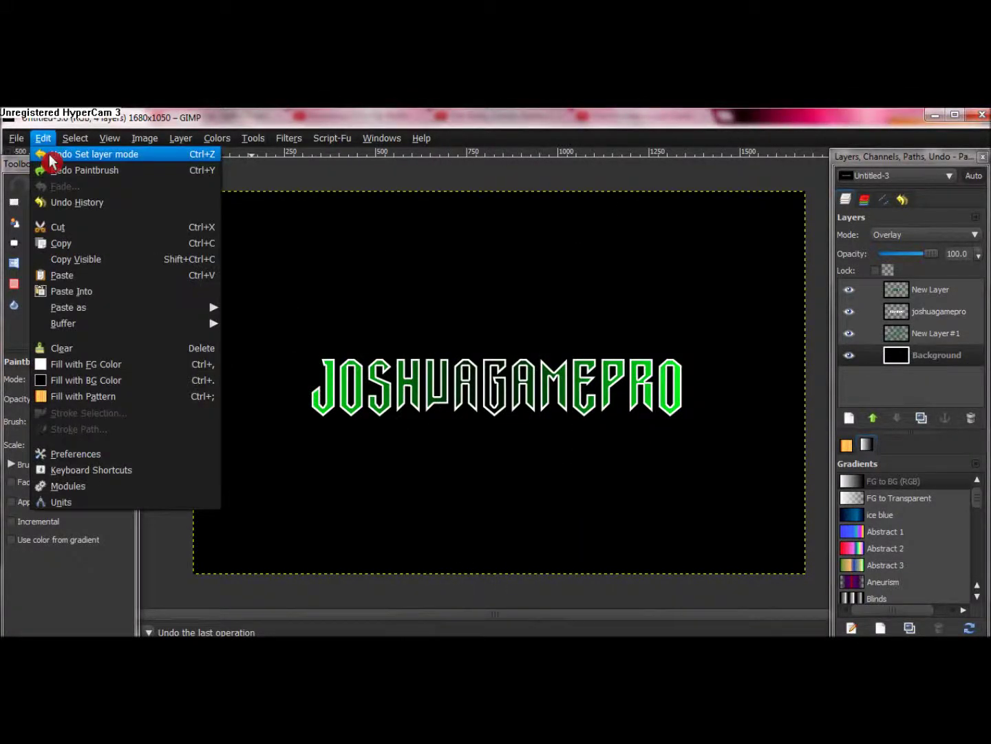
click(50, 154)
click(43, 138)
click(49, 170)
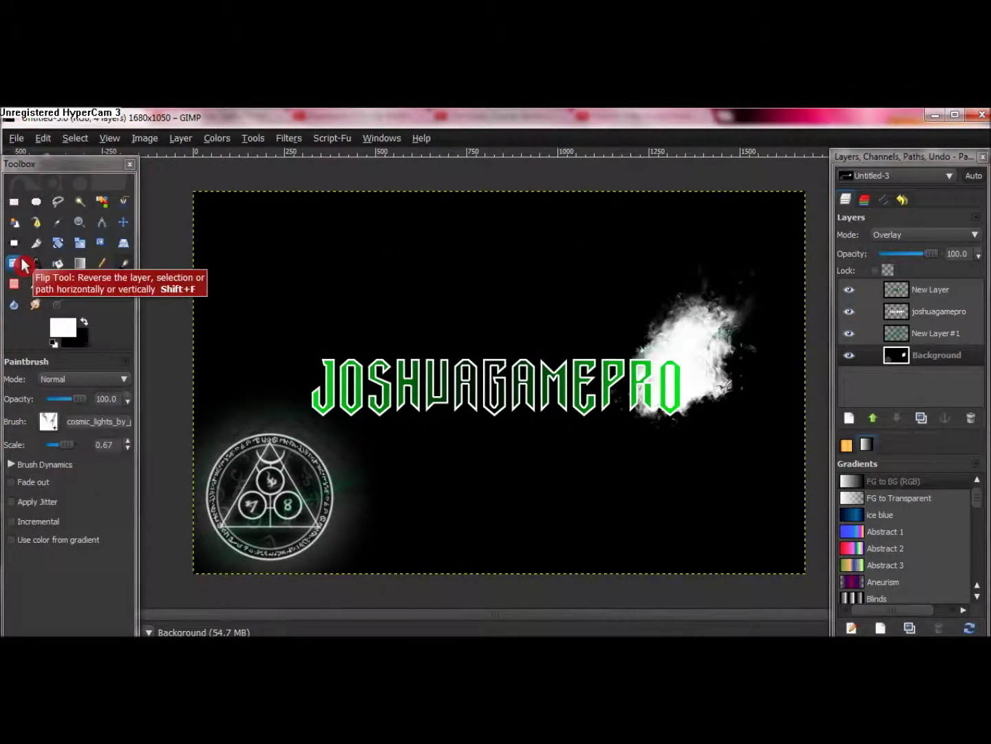
Test a smoke brush near the title and above the magic circle, undoing both stamps
click(49, 421)
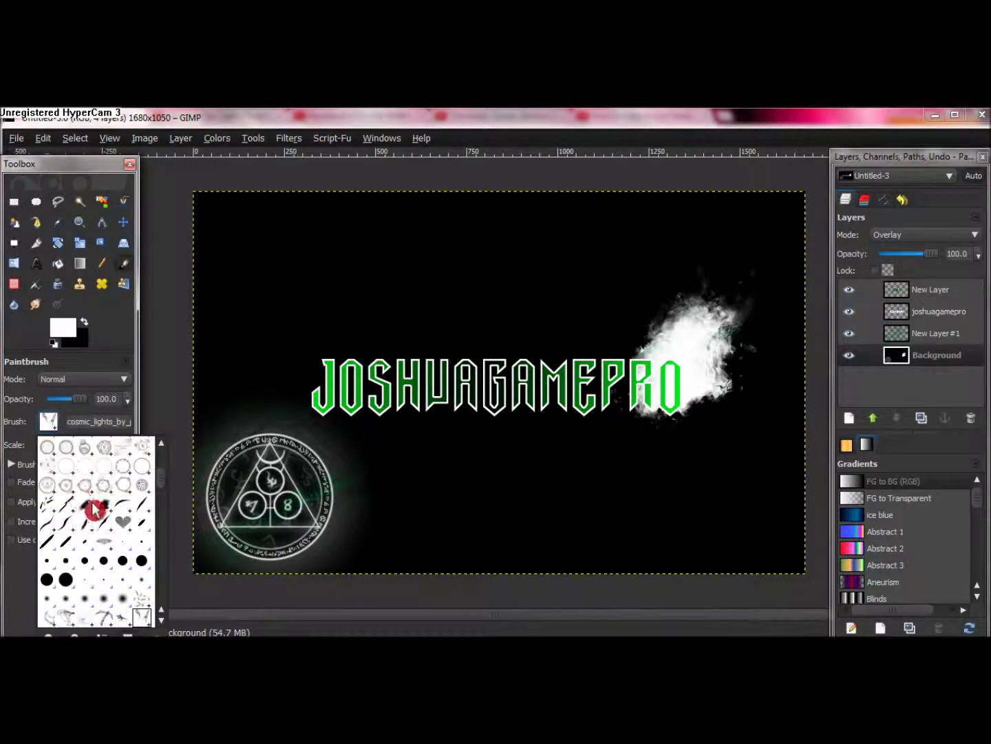
click(64, 608)
click(455, 400)
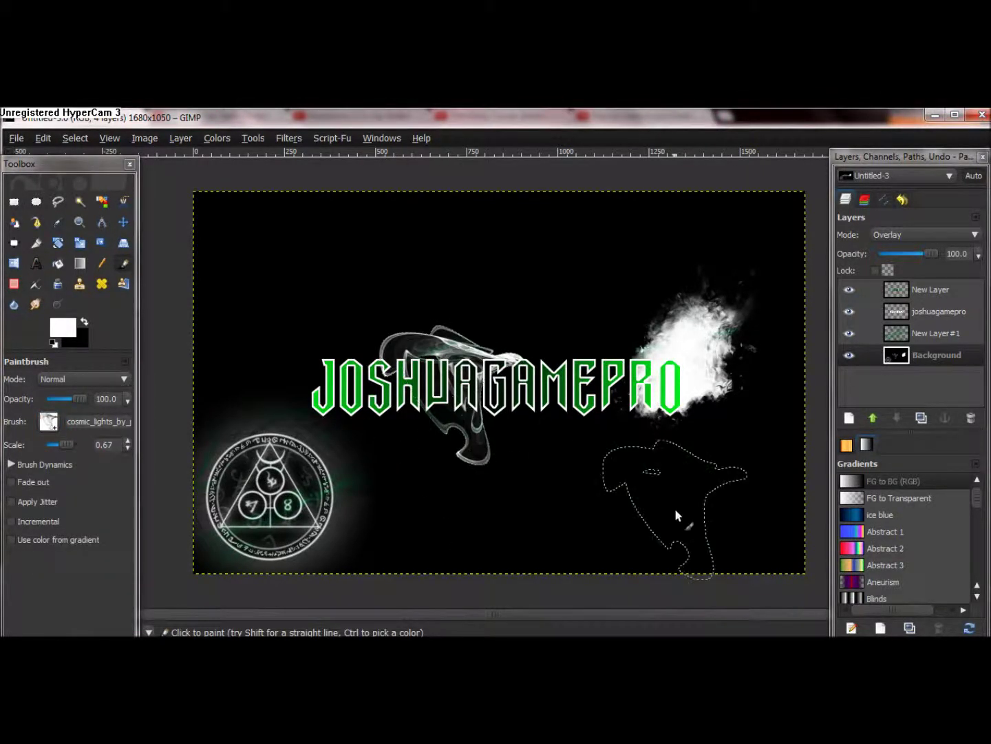
key(ctrl+z)
click(301, 395)
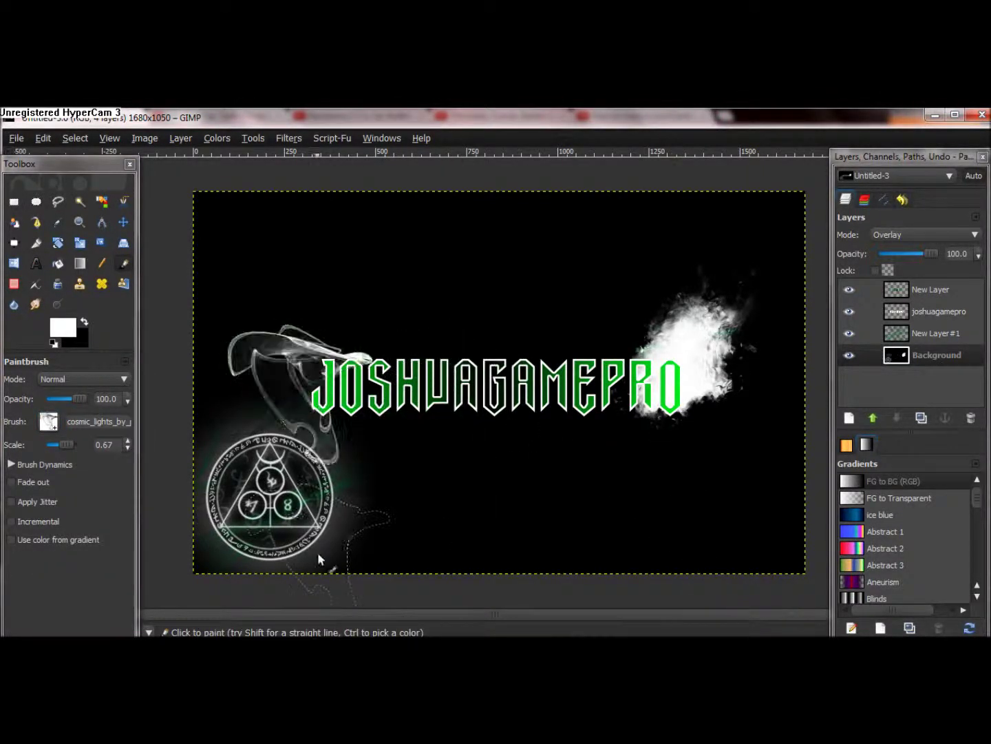
key(ctrl+z)
Try a large ring-shaped brush stamp on the canvas and undo it
click(49, 421)
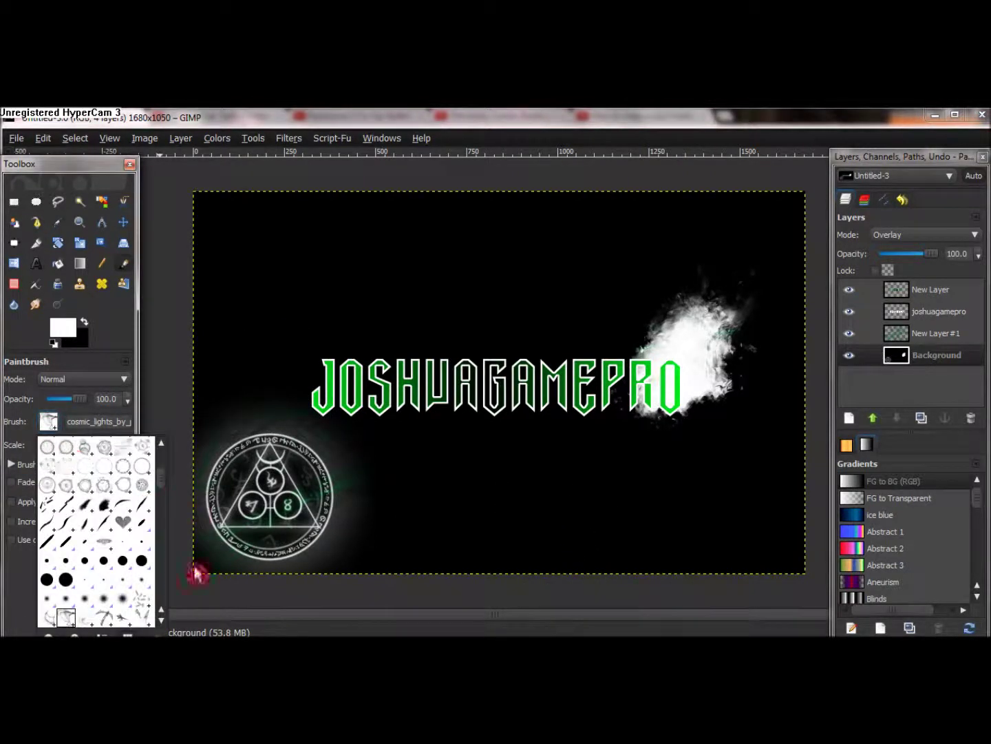
scroll(162, 619, down, 3)
scroll(152, 610, down, 3)
click(148, 607)
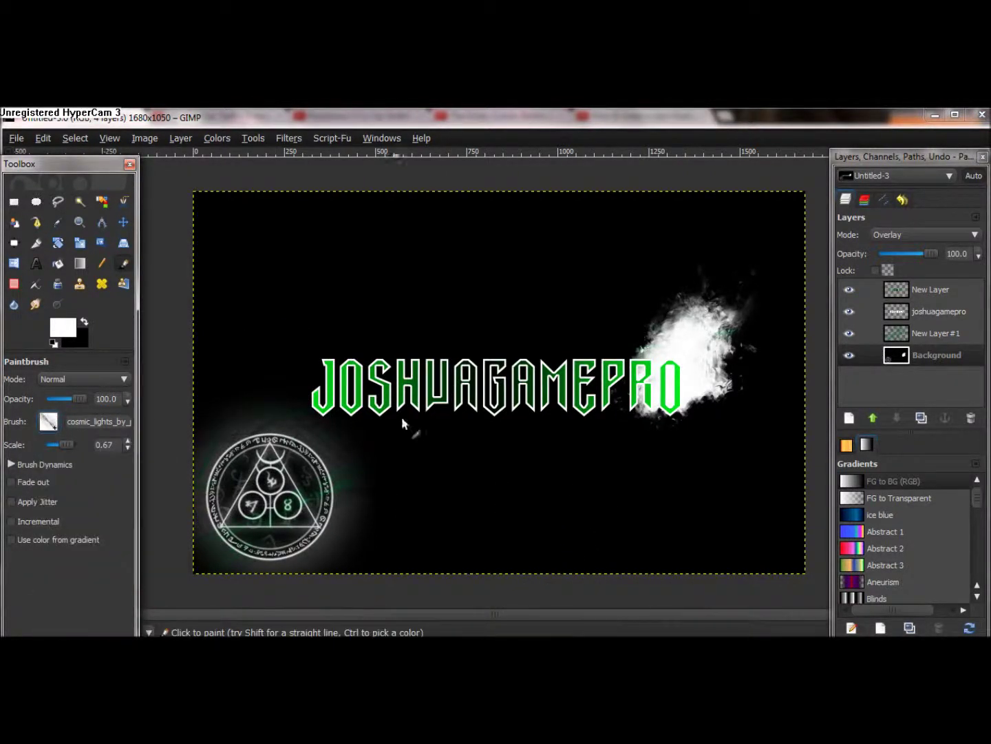
click(481, 377)
key(ctrl+z)
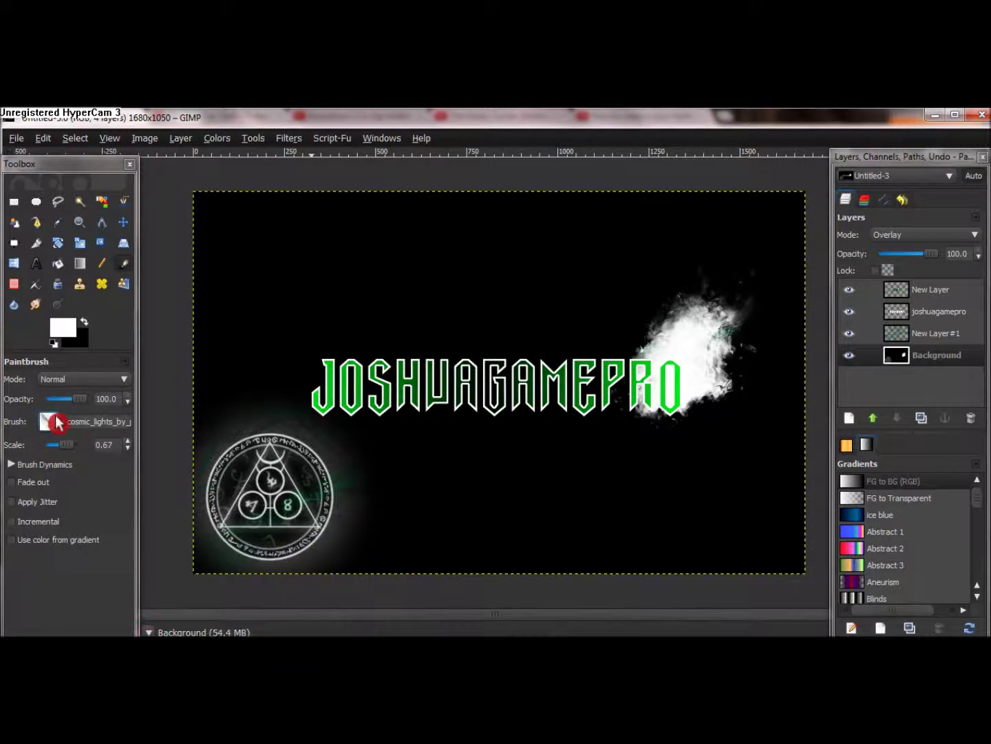
click(48, 421)
click(90, 619)
click(472, 393)
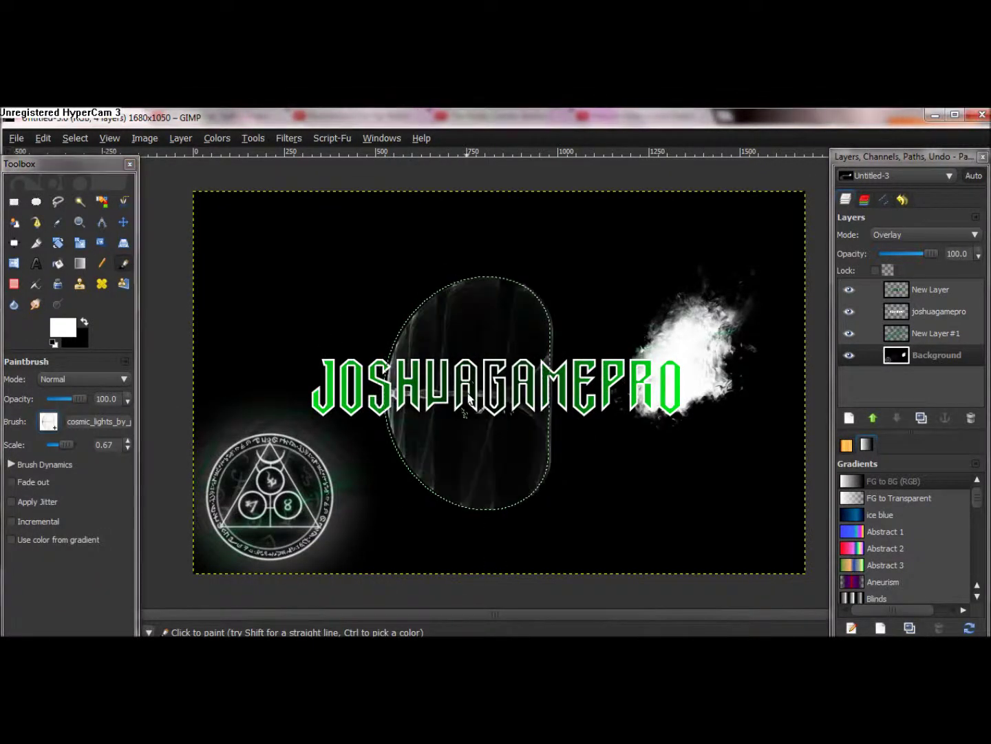
key(ctrl+z)
click(48, 420)
click(74, 548)
click(468, 338)
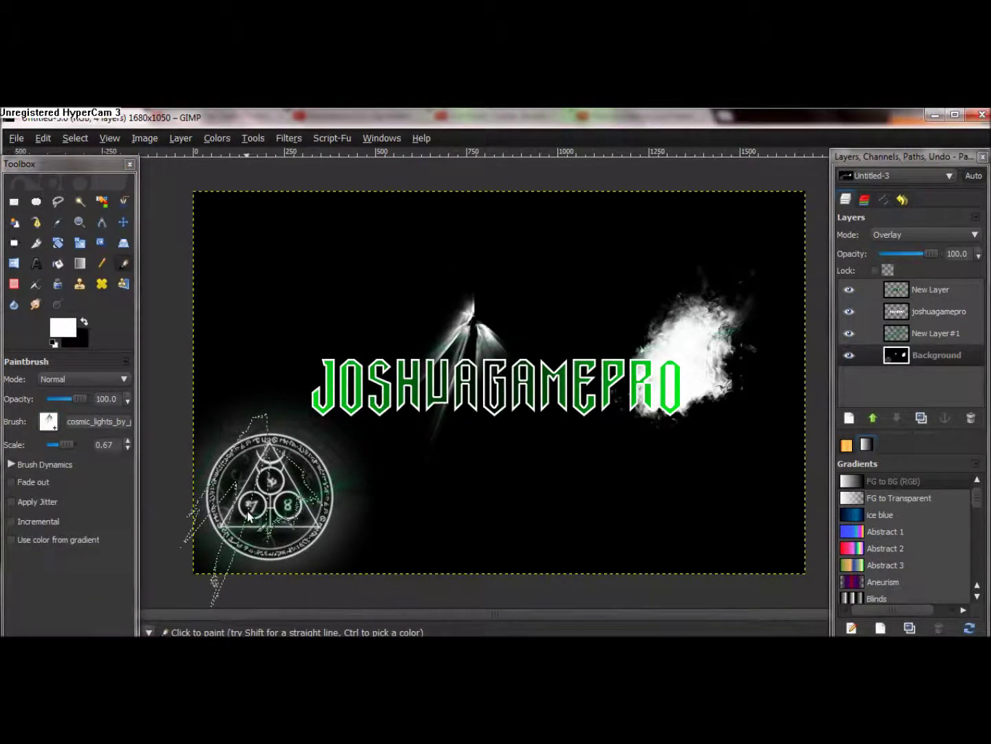
key(ctrl+z)
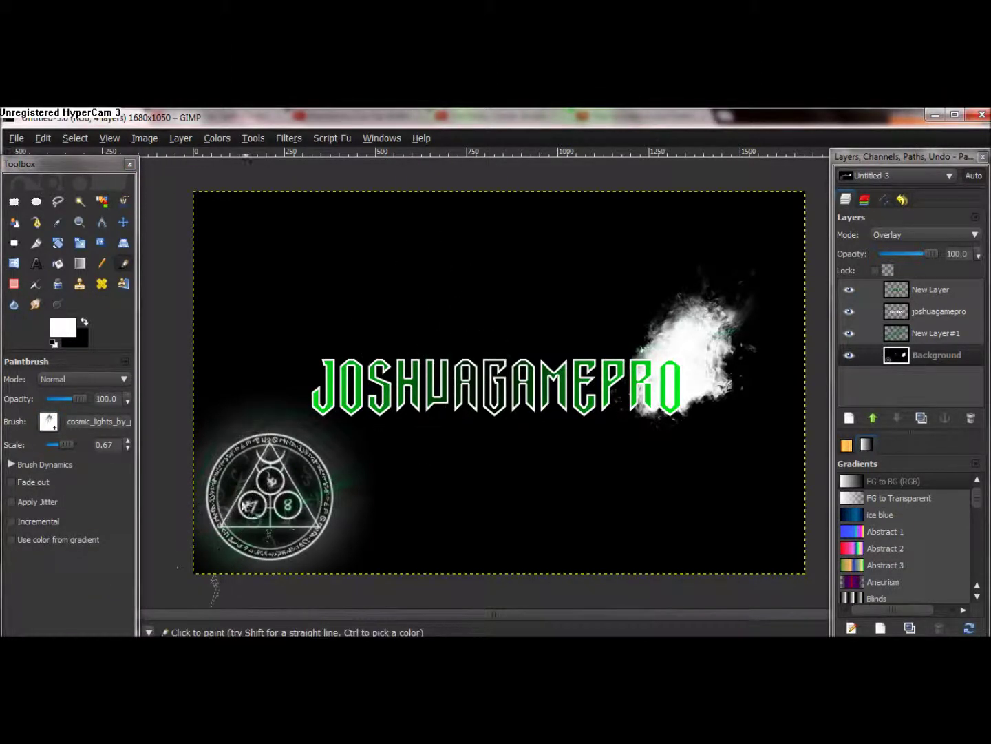
click(48, 421)
click(77, 610)
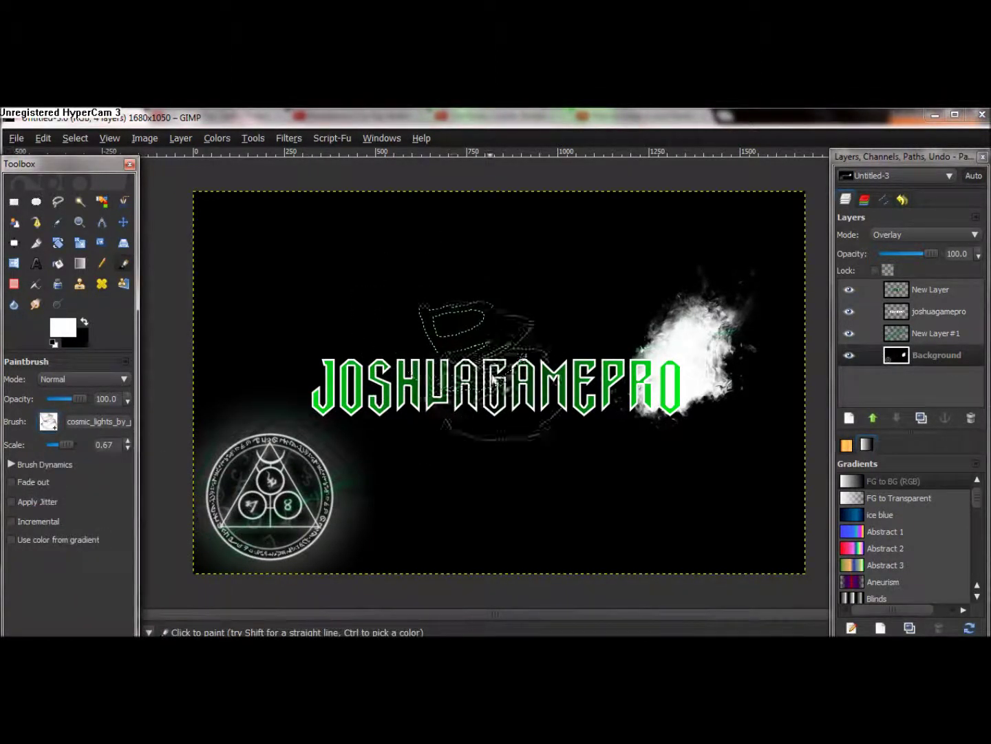
click(45, 420)
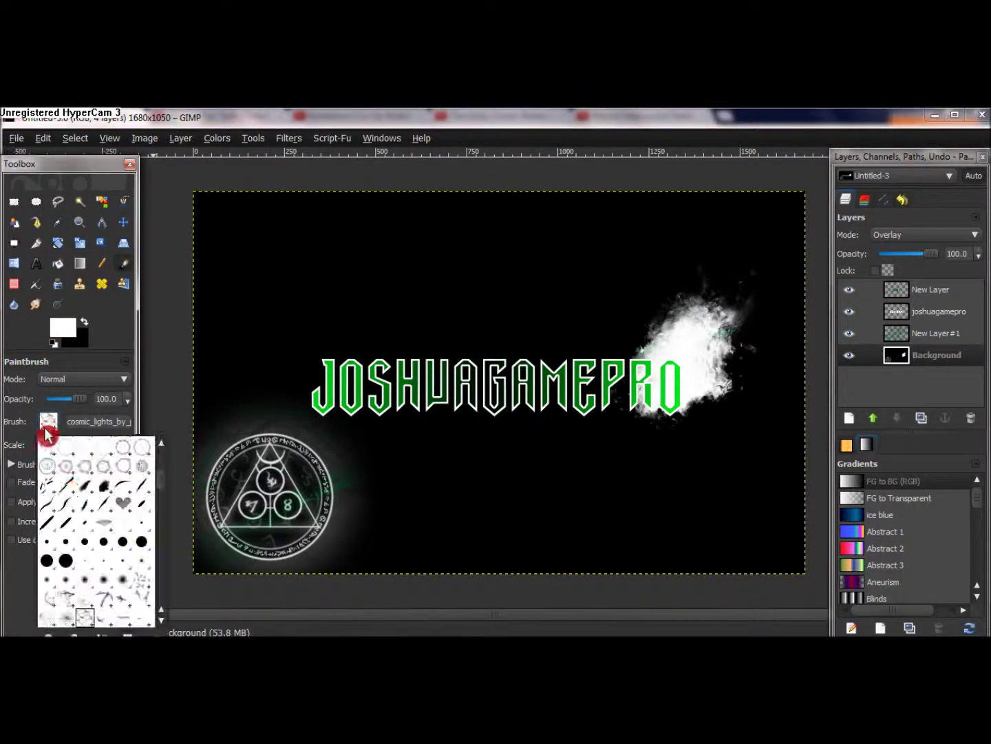
click(122, 623)
click(457, 513)
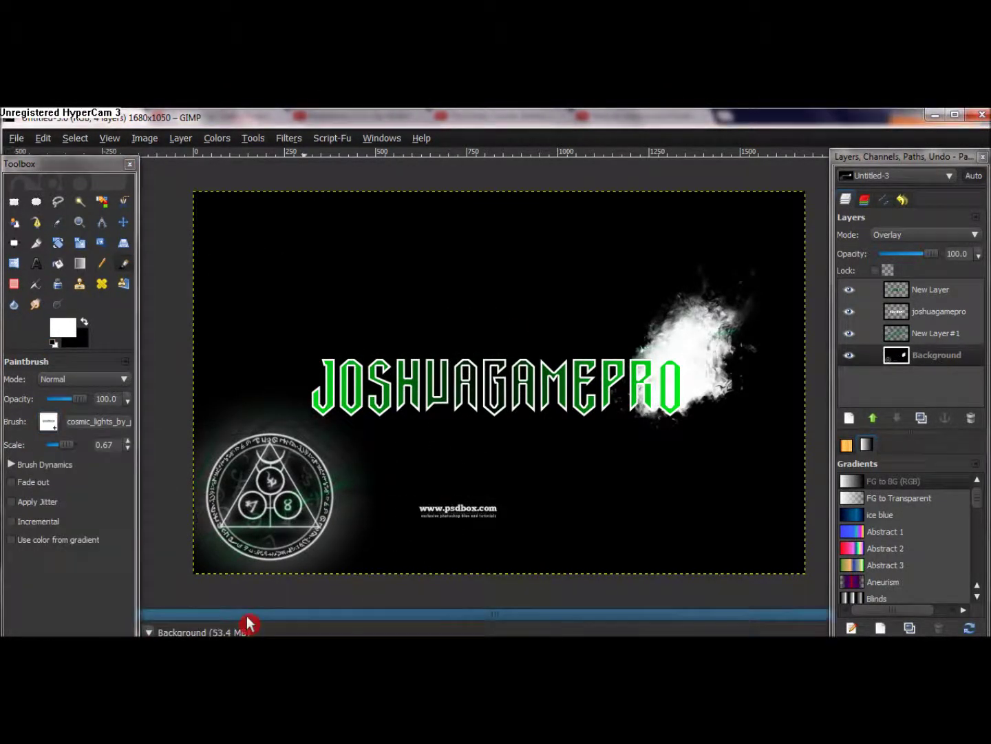
key(ctrl+z)
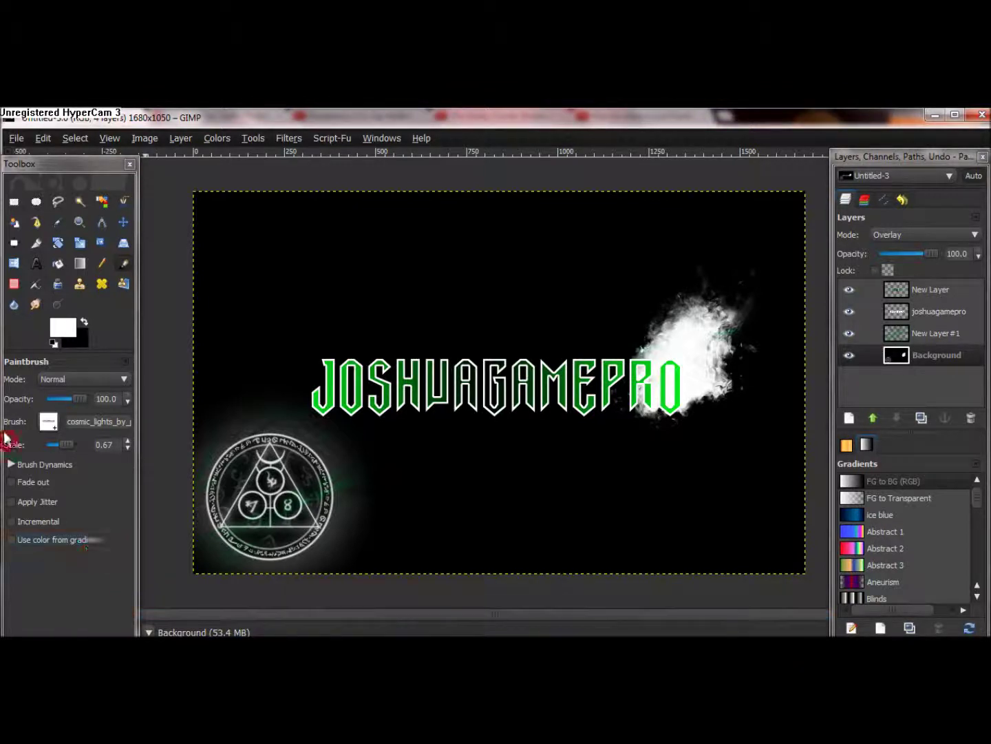
click(48, 421)
Pick the Diagonal Star brush, raise its scale to 10, and undo the trial strokes
scroll(159, 620, down, 2)
scroll(159, 620, down, 2)
scroll(159, 620, down, 2)
click(103, 454)
mouse_move(431, 424)
mouse_down()
mouse_move(576, 554)
mouse_move(579, 527)
mouse_up()
key(ctrl+z)
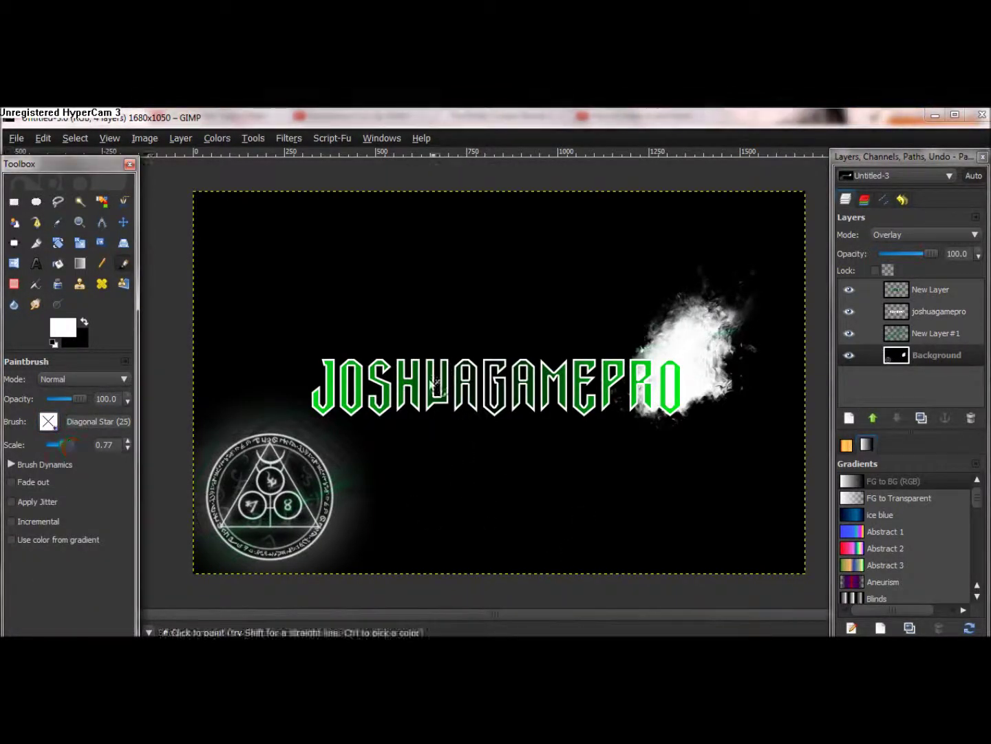
drag(66, 445, 86, 444)
click(454, 369)
key(ctrl+z)
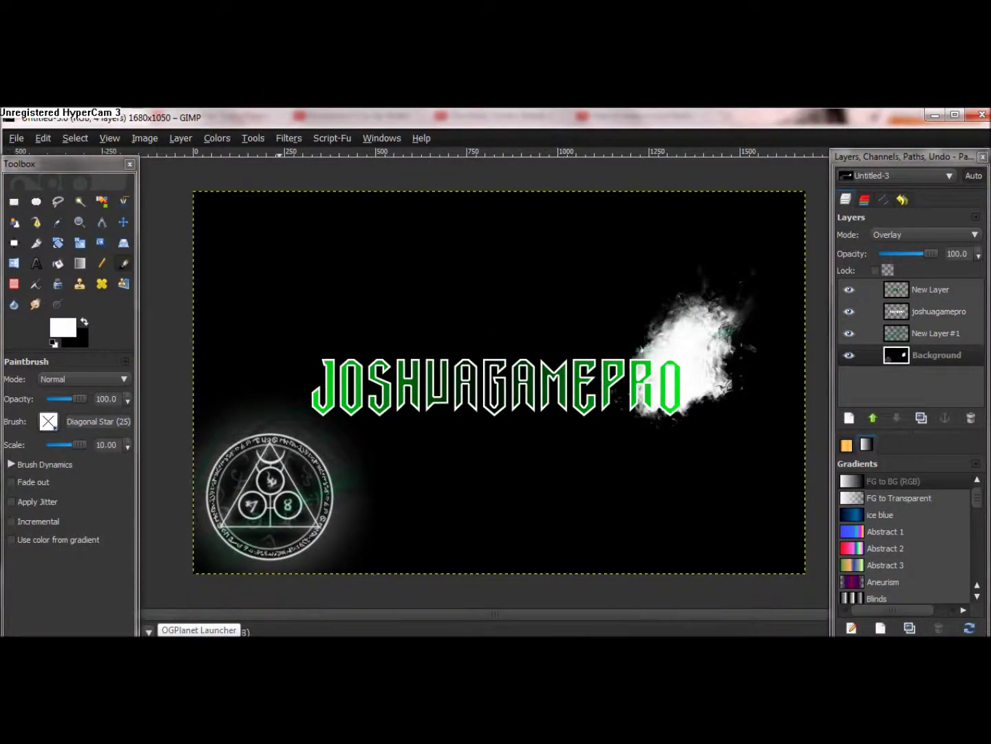
Choose the fractal.abr-010 brush from the brush list
click(46, 418)
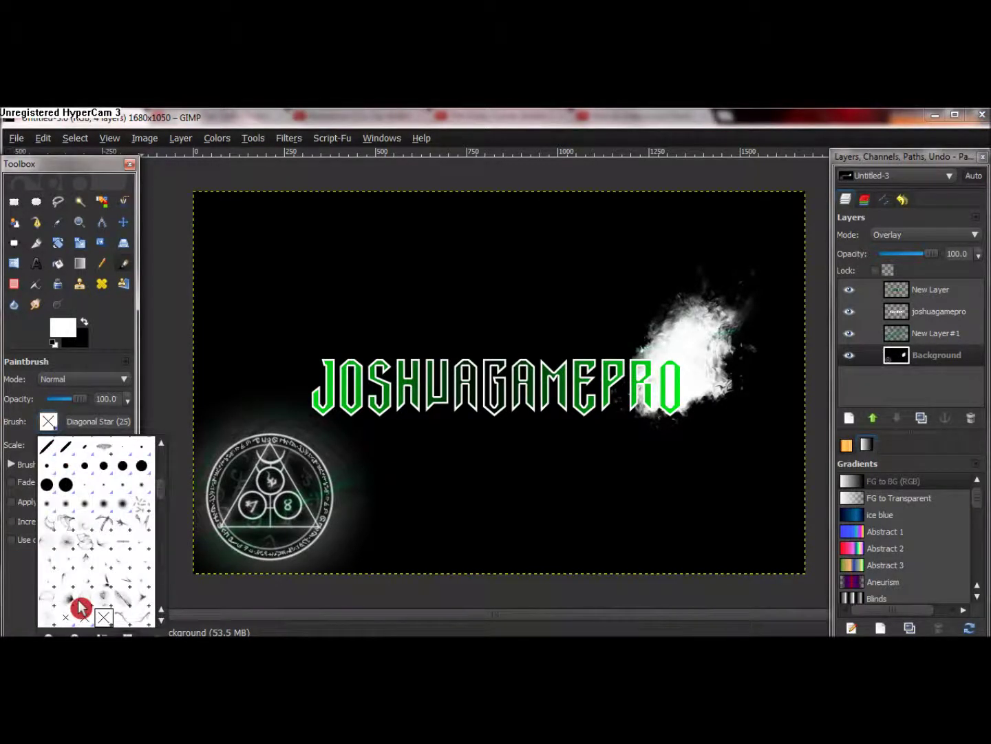
scroll(160, 619, down, 3)
scroll(159, 618, down, 3)
scroll(160, 618, down, 1)
scroll(124, 604, down, 1)
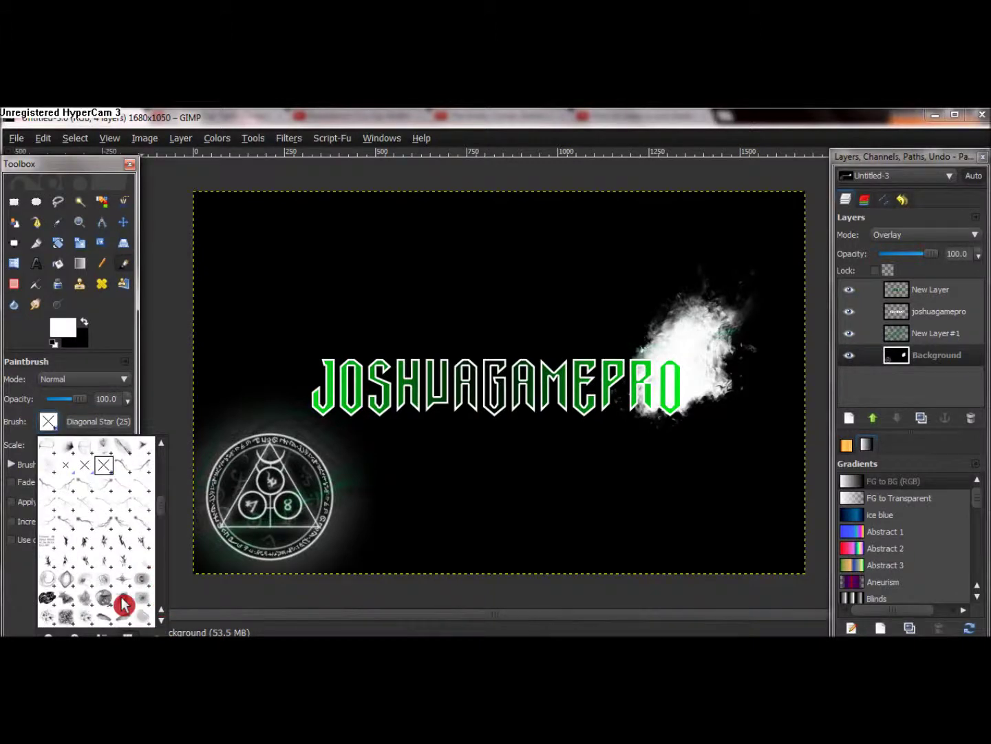
click(124, 605)
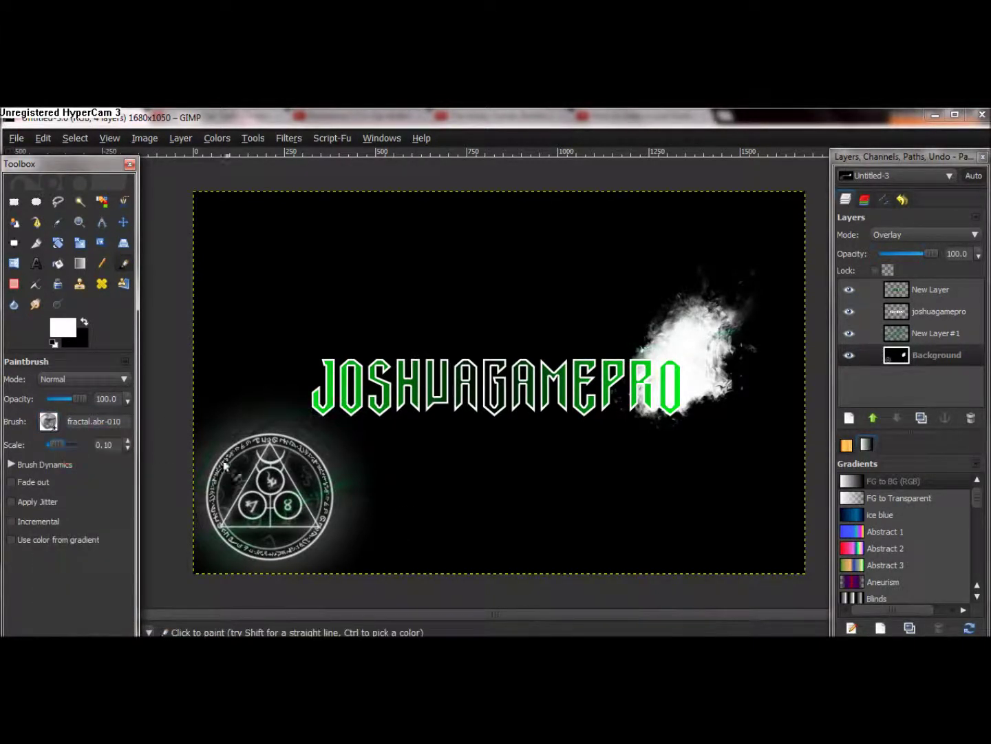
Set brush scale to 0.78 and test a fractal sphere stamp at the centre, then undo it
drag(65, 444, 71, 444)
click(458, 385)
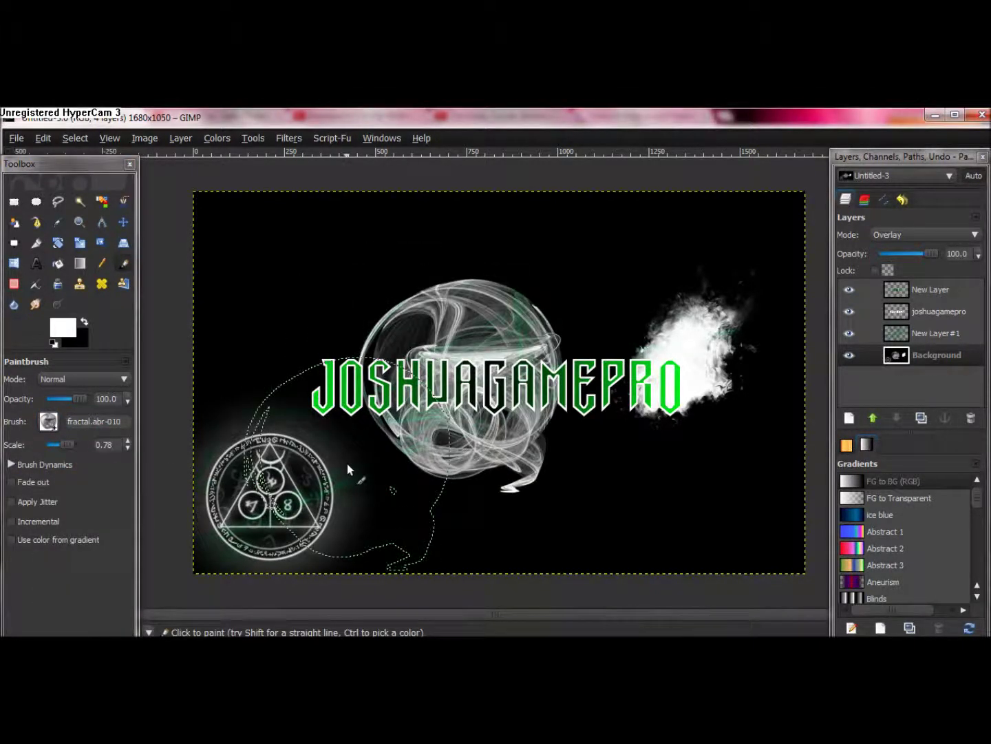
key(ctrl+z)
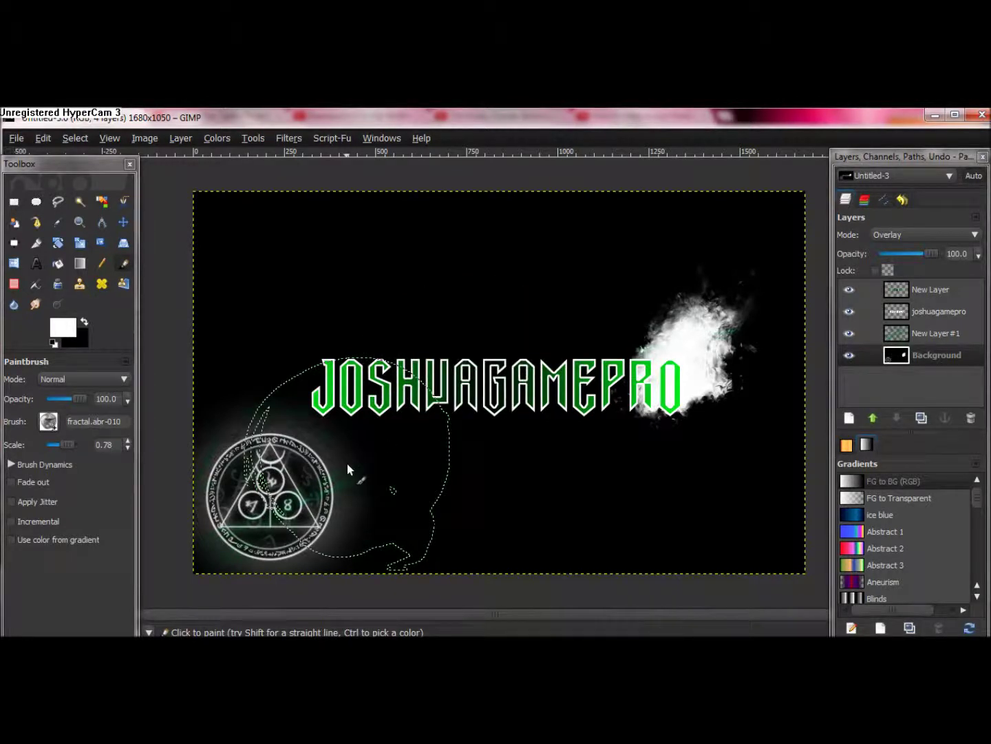
Try another fractal brush over the title, undo it, and switch to Essence_2
click(48, 421)
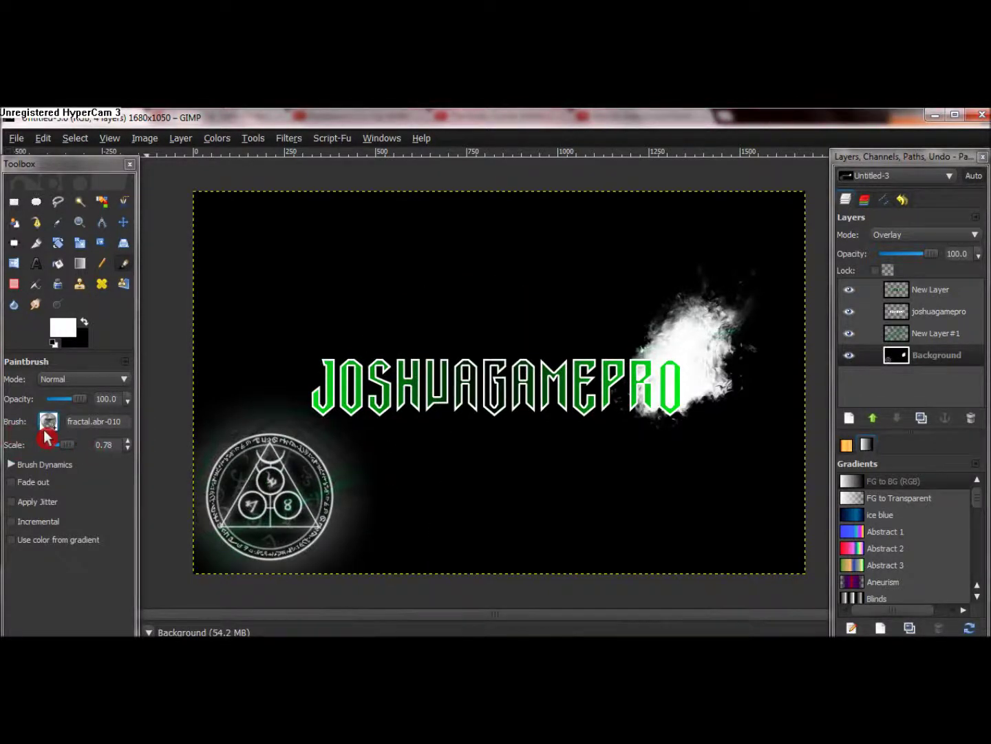
click(146, 623)
click(482, 338)
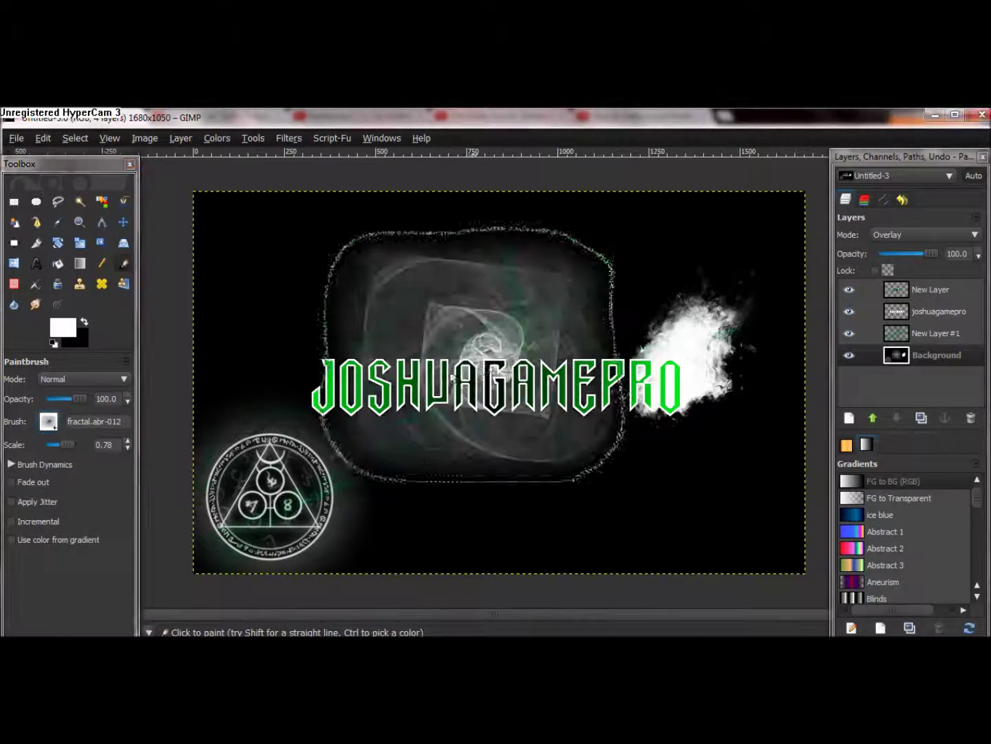
key(ctrl+z)
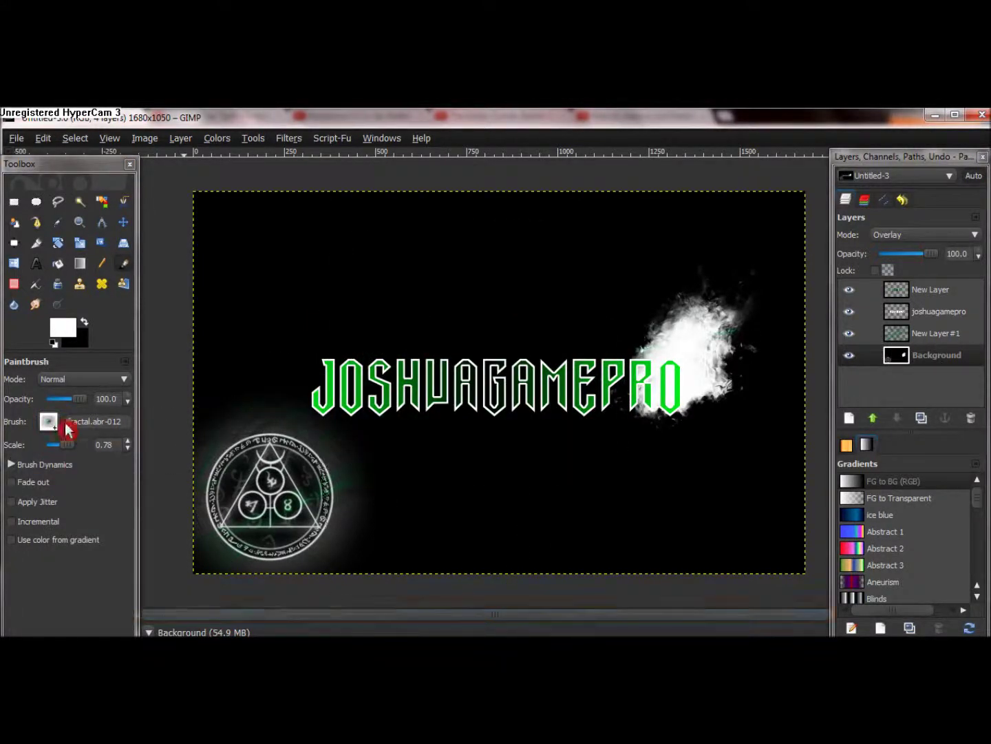
click(48, 421)
click(91, 570)
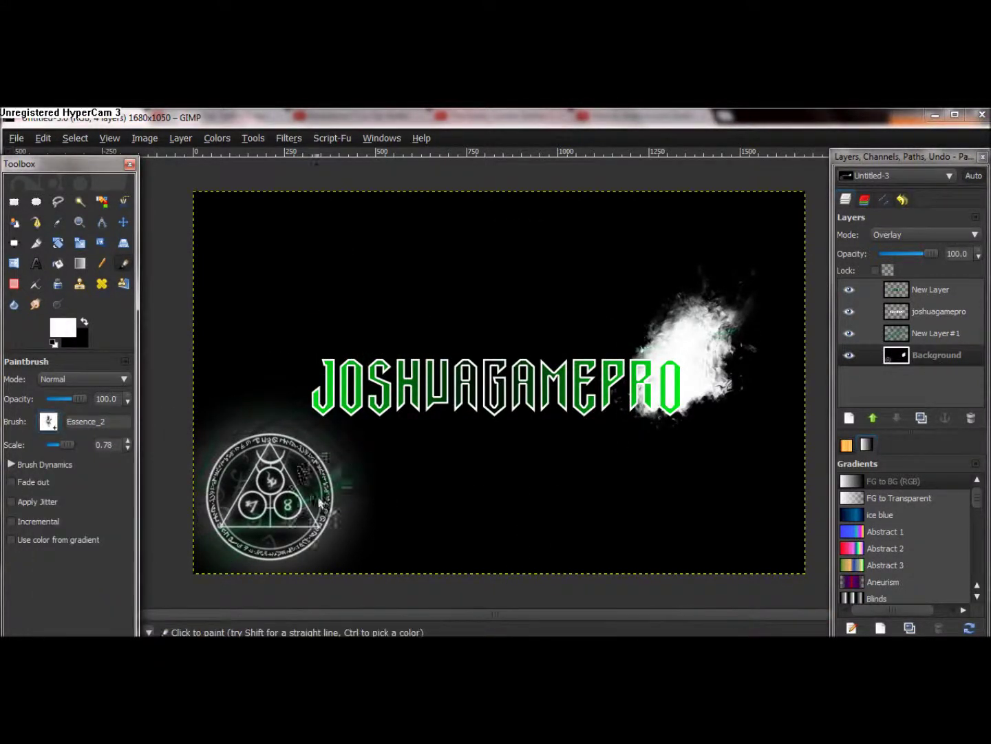
Test Essence_2 sparkle stamps beside the magic circle and on the title letters, undoing them
click(402, 462)
key(ctrl+z)
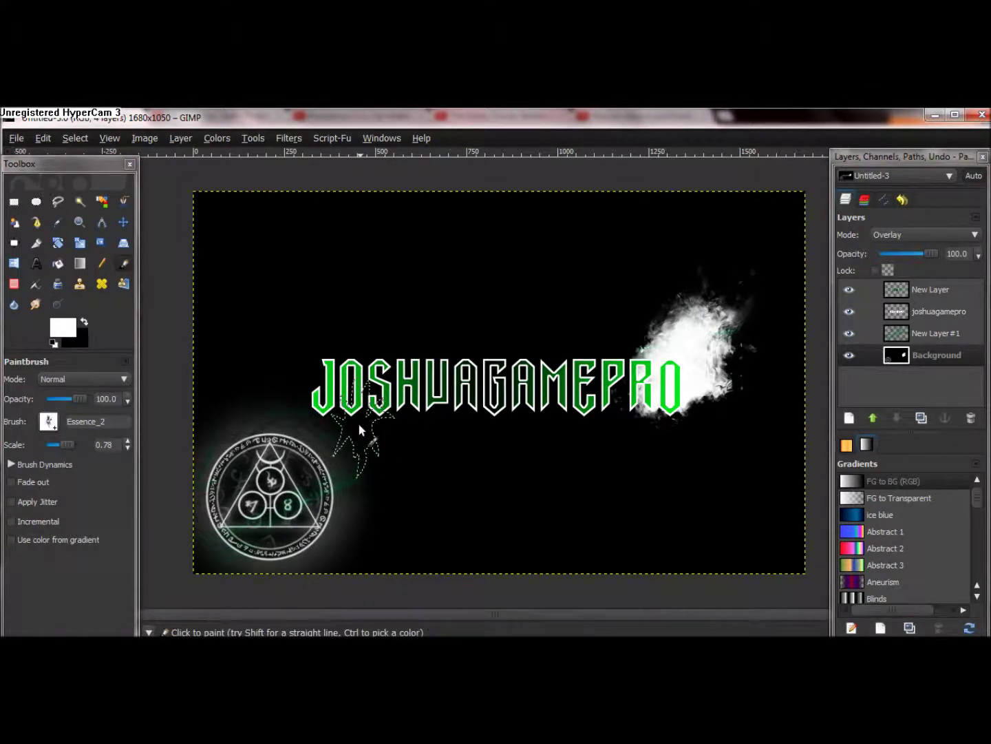
click(338, 389)
click(469, 387)
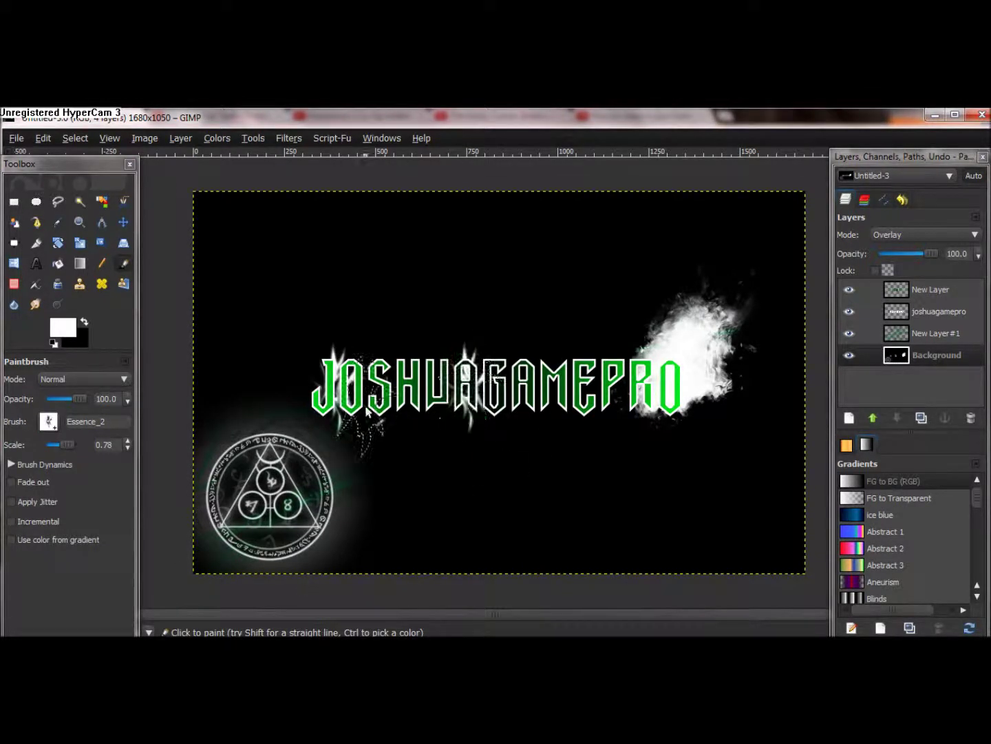
key(ctrl+z)
Switch to Essence_3 and test a sparkle over the SHUA letters, then undo it
click(48, 420)
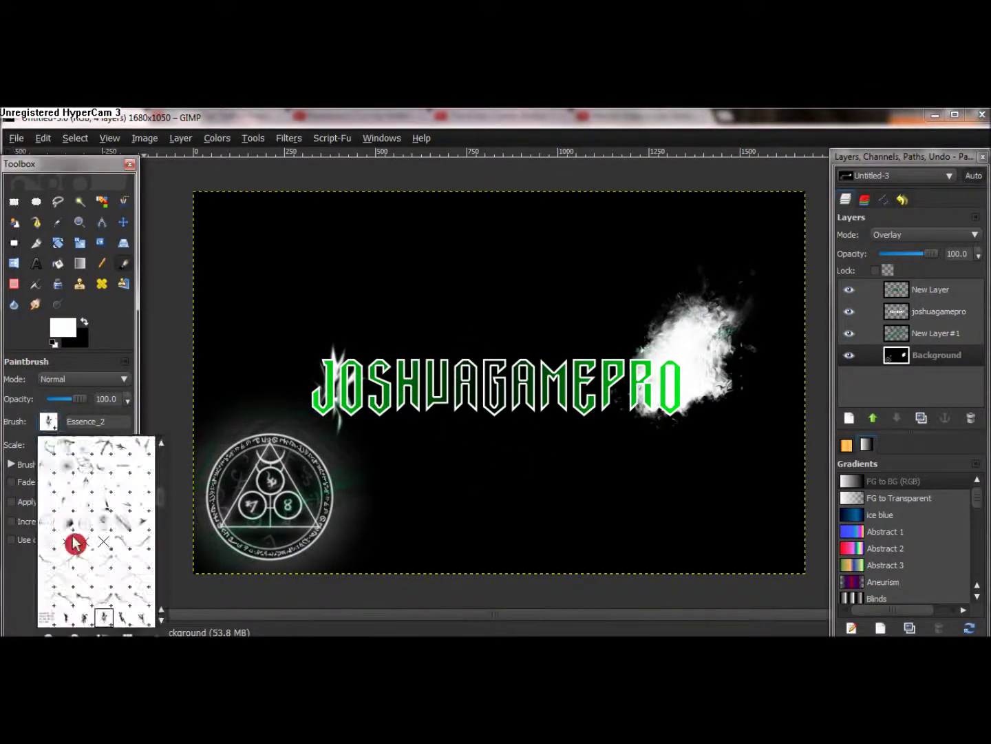
click(124, 623)
click(424, 378)
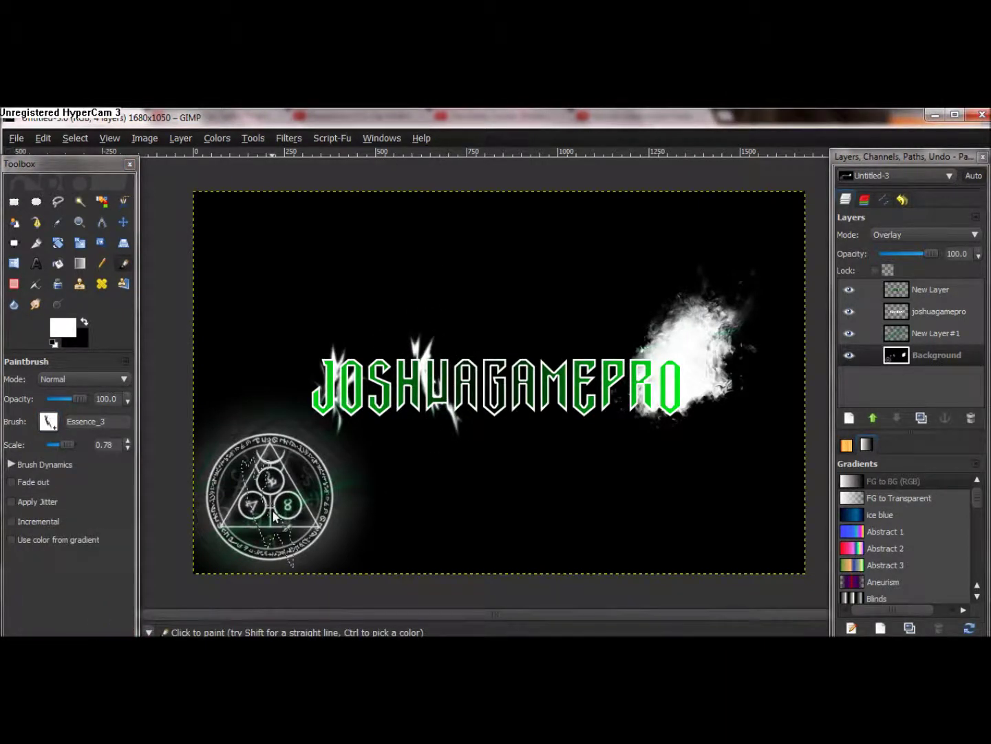
key(ctrl+z)
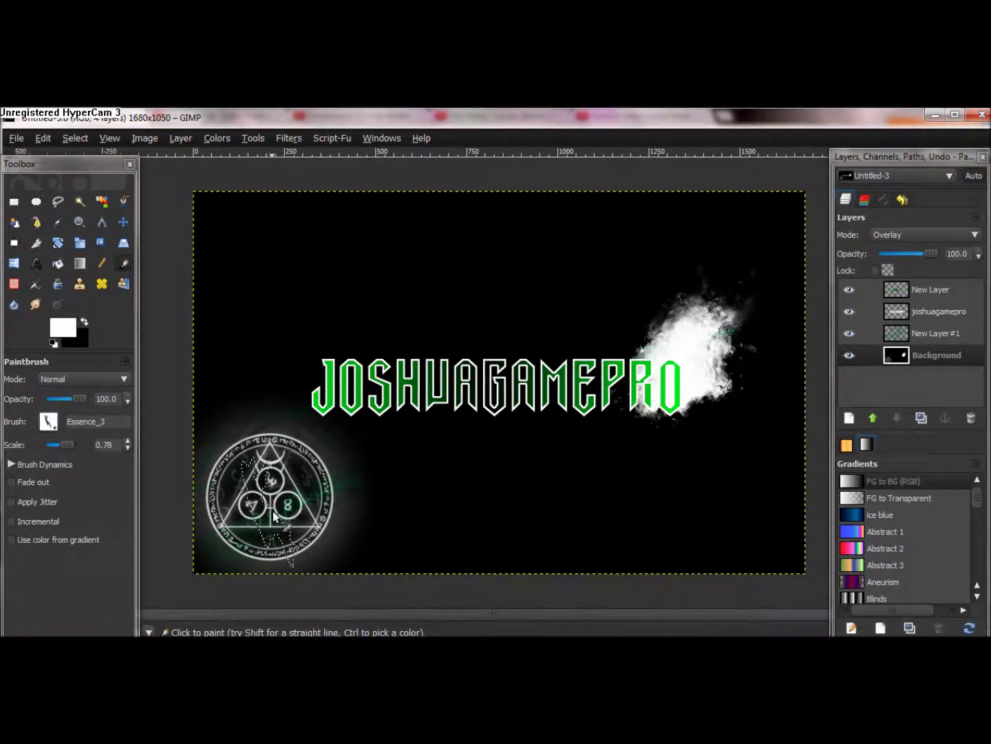
Pick the GIMP Brush#11 dripping-cloud brush and undo its test stamp
click(48, 420)
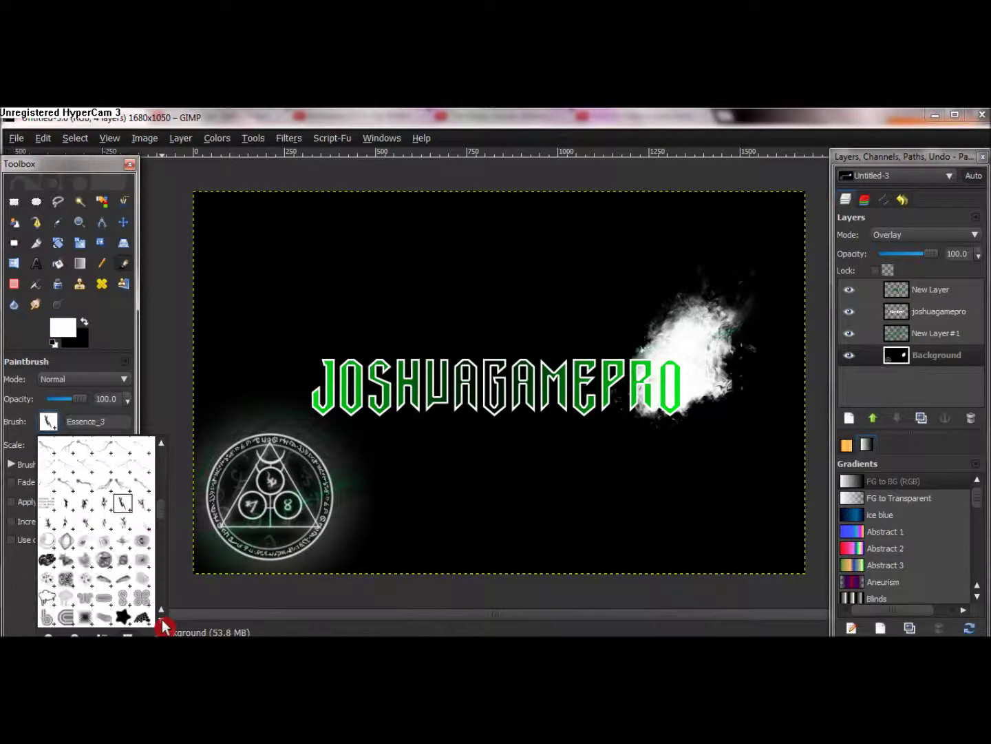
scroll(162, 619, down, 2)
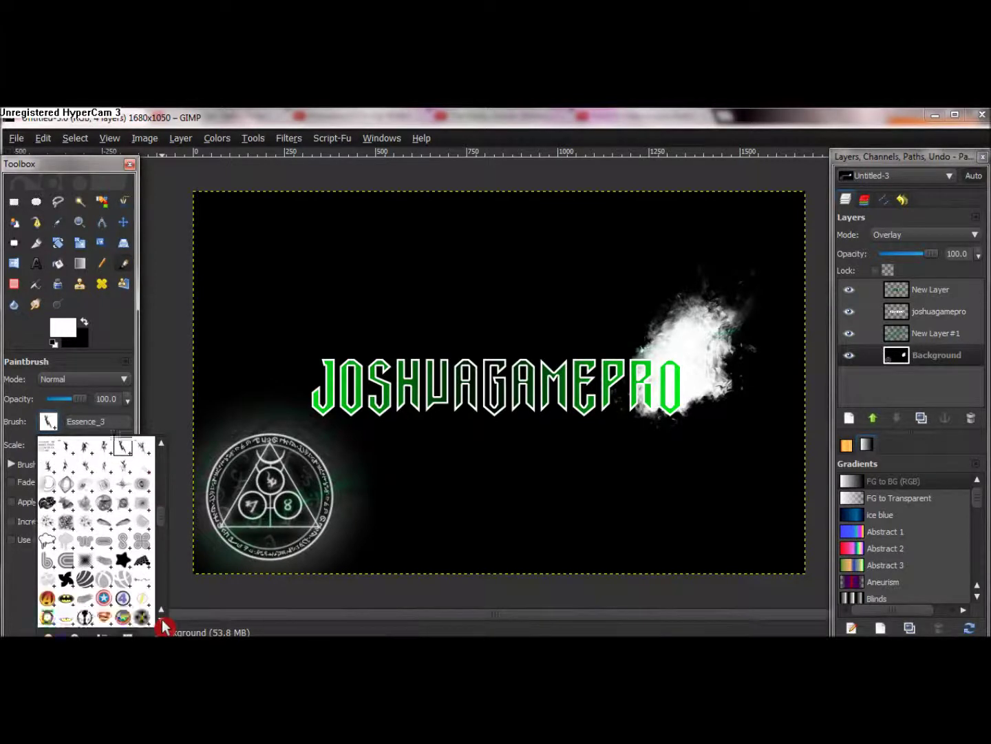
click(57, 544)
click(239, 227)
key(ctrl+z)
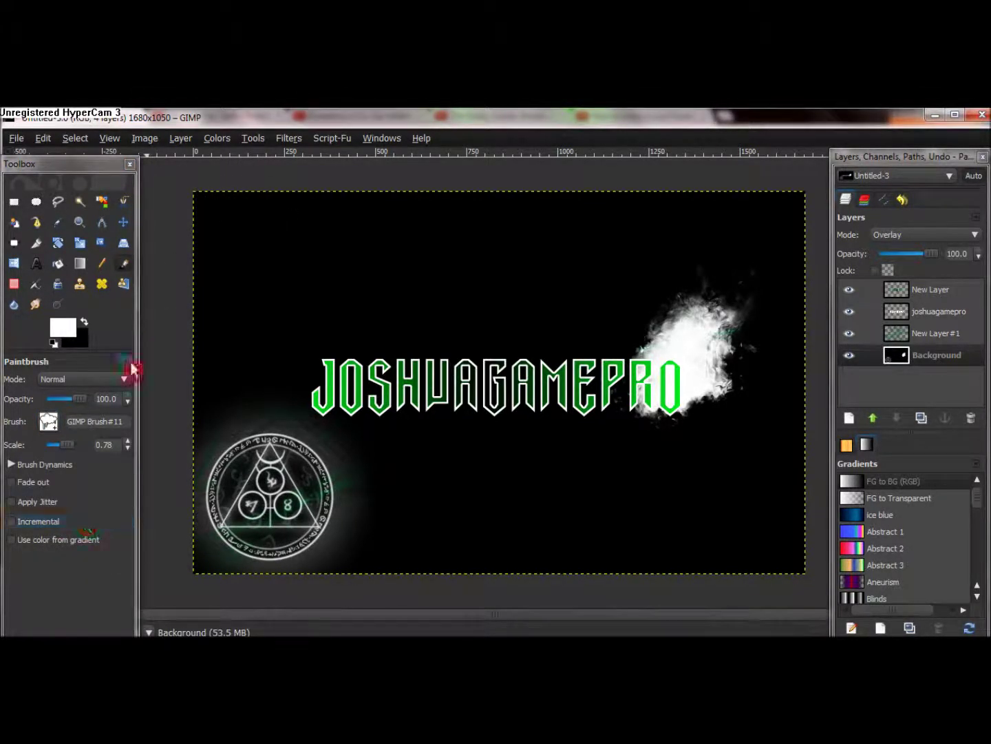
Try GIMP Brush#10 and fractal.abr-012 stamps, undoing each one
click(49, 424)
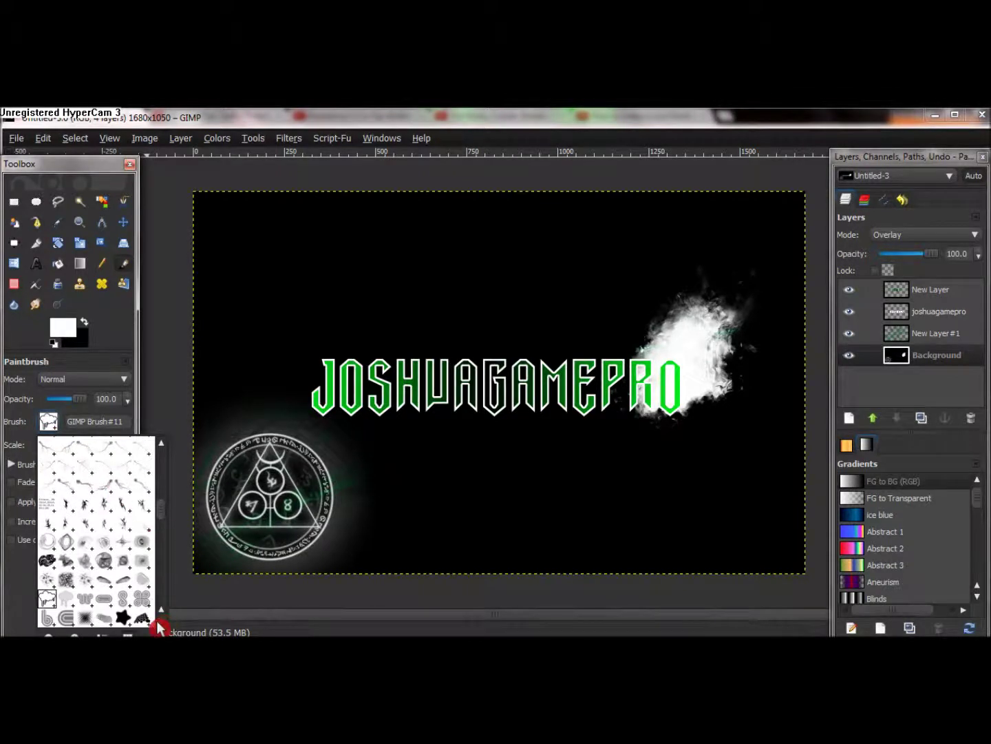
click(400, 473)
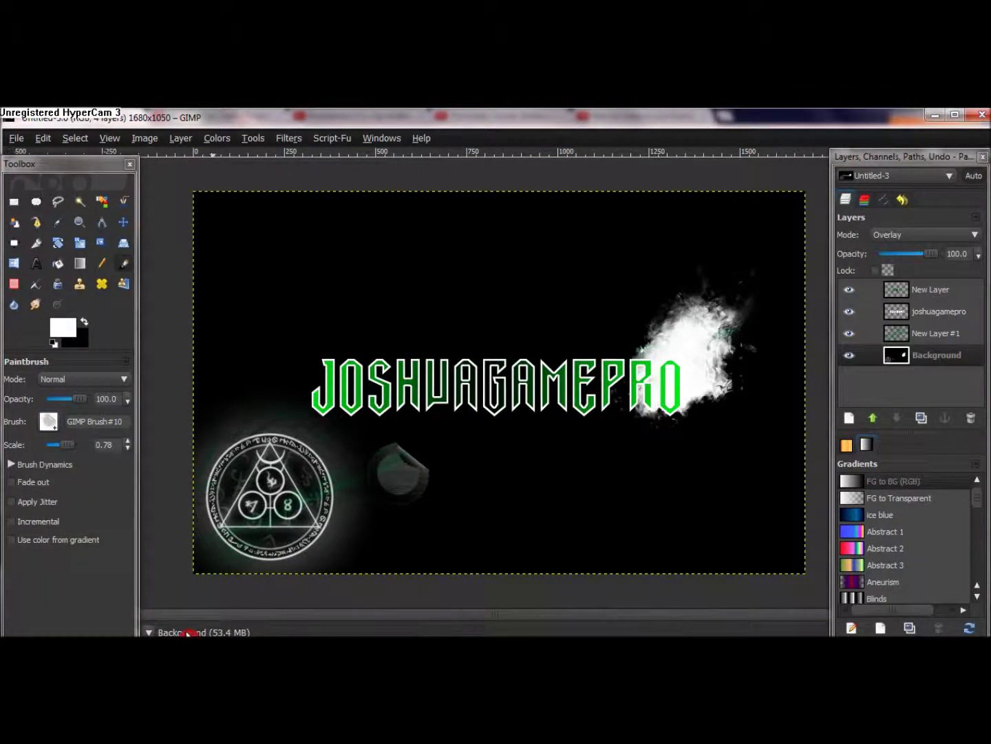
key(ctrl+z)
click(49, 424)
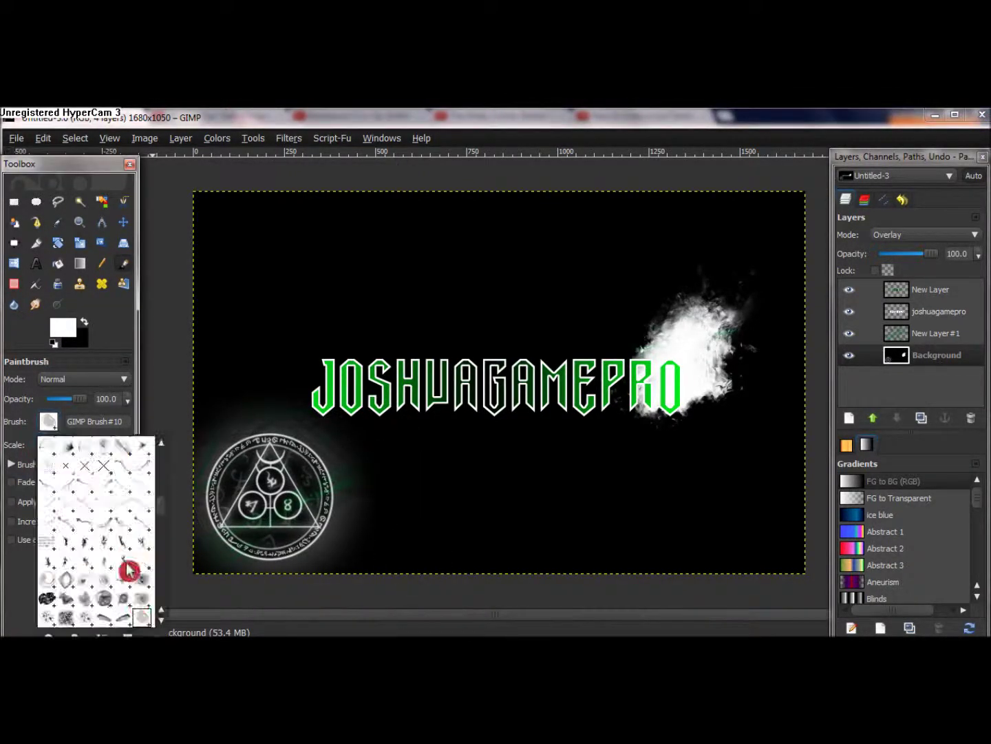
click(426, 358)
key(ctrl+z)
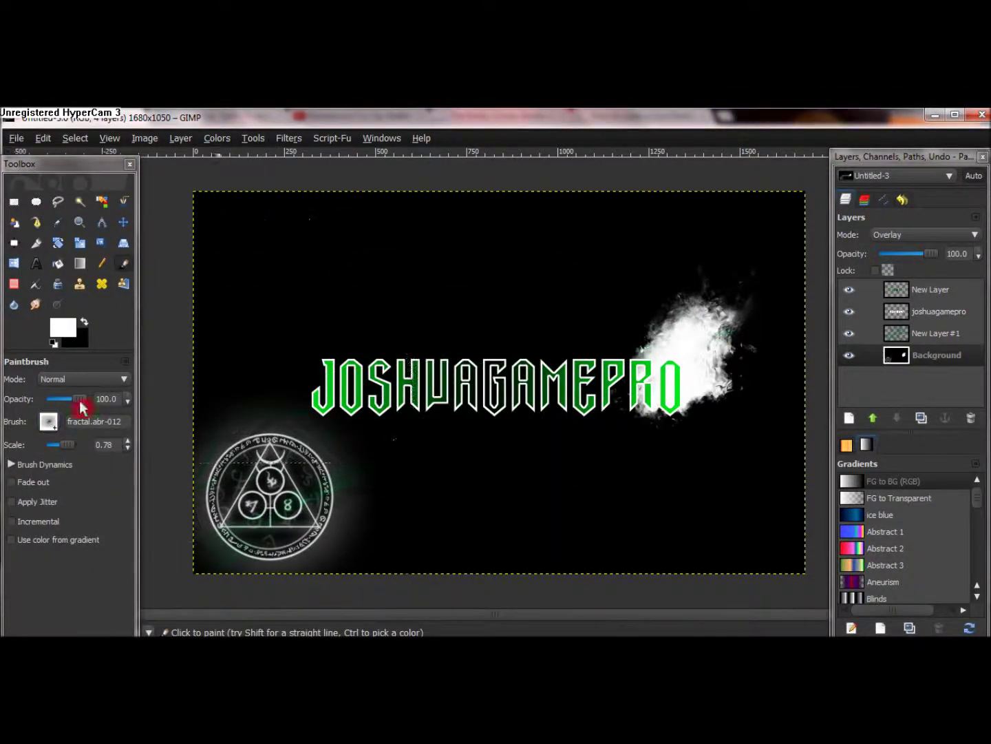
Choose fractal.abr-006 and undo its trial stamps behind the title
click(49, 425)
click(146, 598)
click(447, 368)
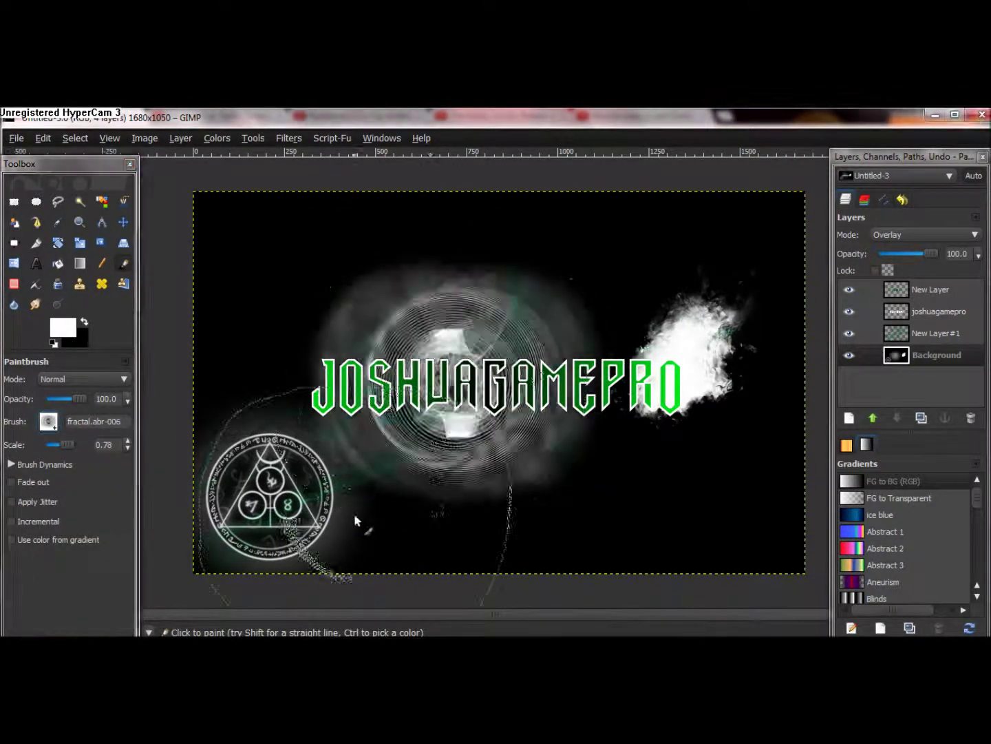
key(ctrl+z)
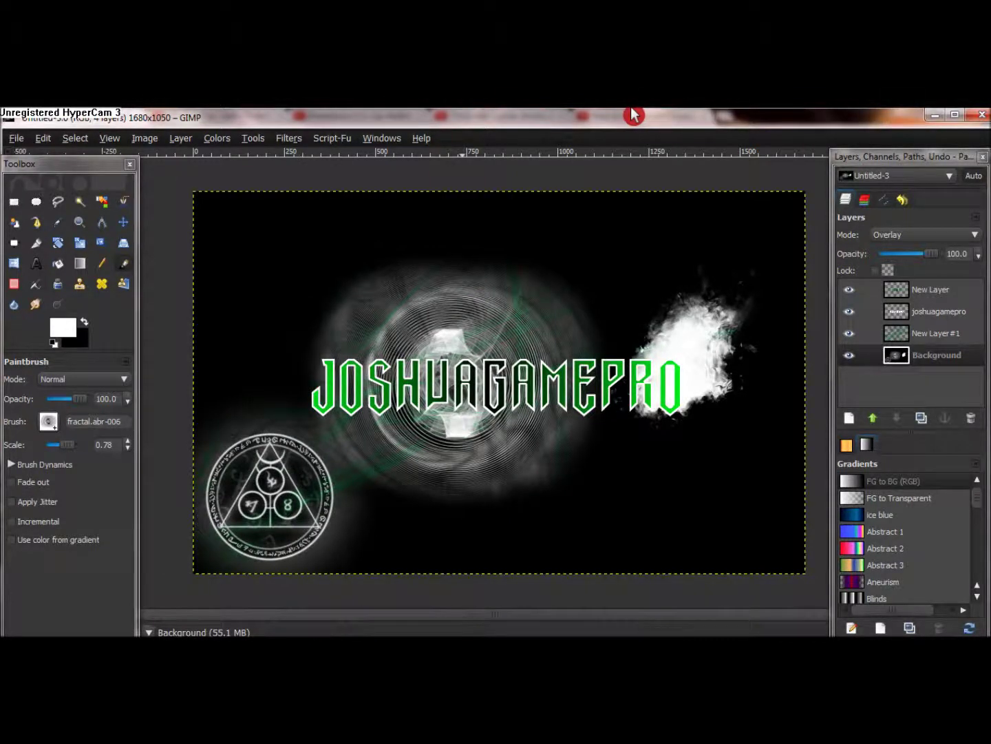
key(ctrl+z)
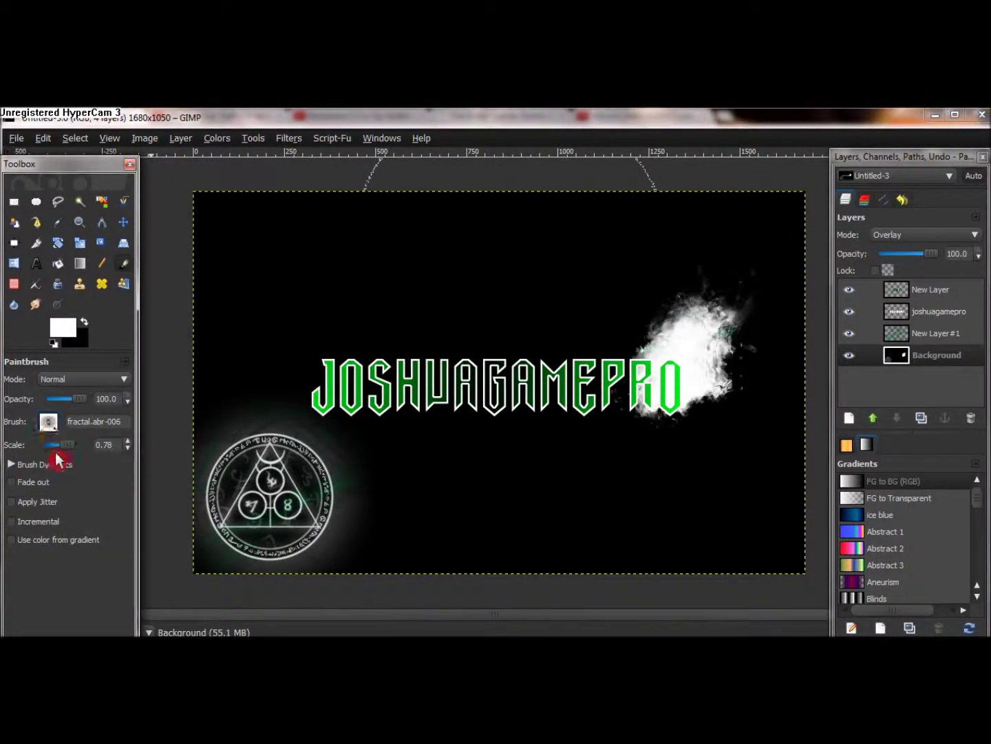
Choose Nitro Brush 15 and test small and huge smoke stamps, undoing both
click(49, 421)
scroll(164, 609, down, 3)
scroll(155, 620, down, 3)
scroll(155, 621, down, 3)
scroll(156, 621, down, 3)
click(89, 560)
click(341, 375)
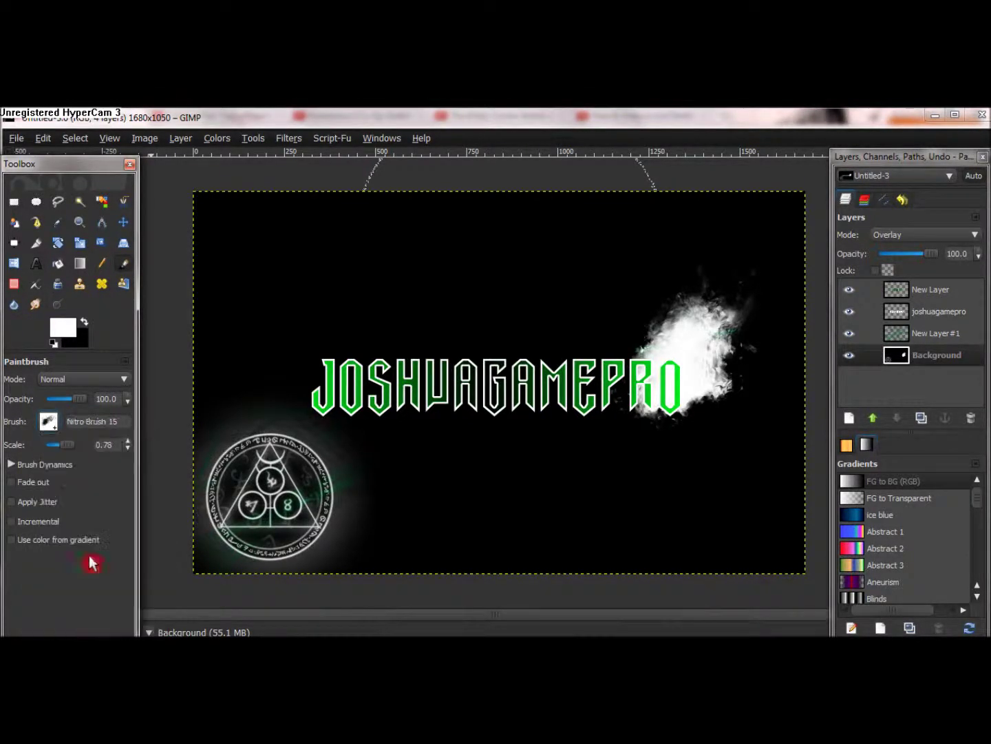
scroll(124, 443, up, 5)
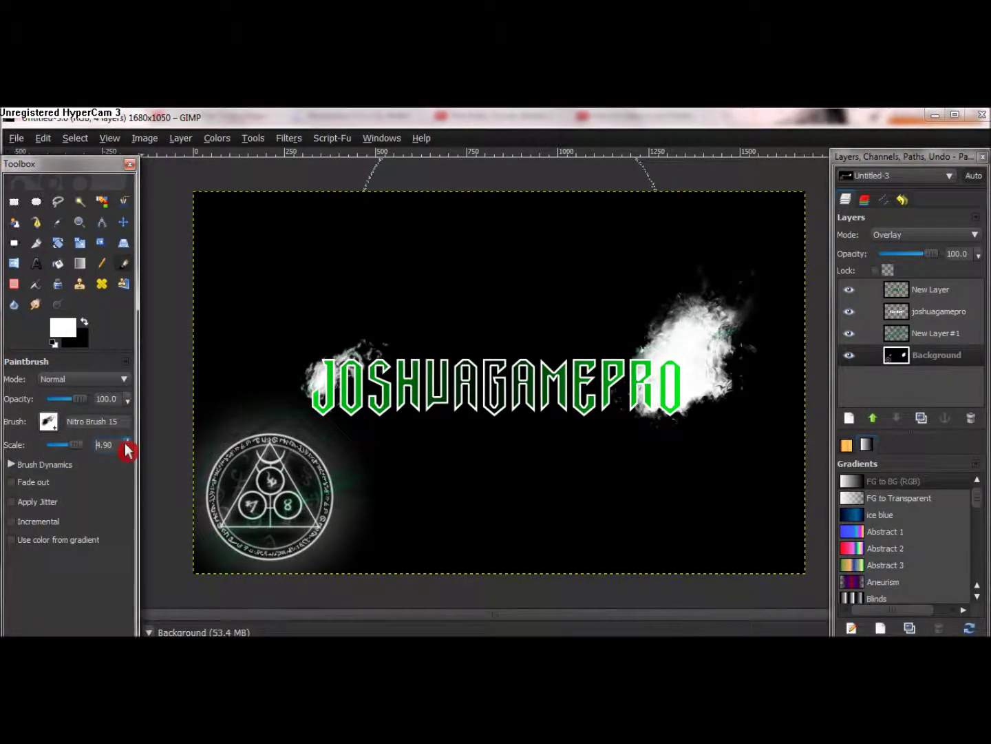
key(ctrl+z)
click(421, 369)
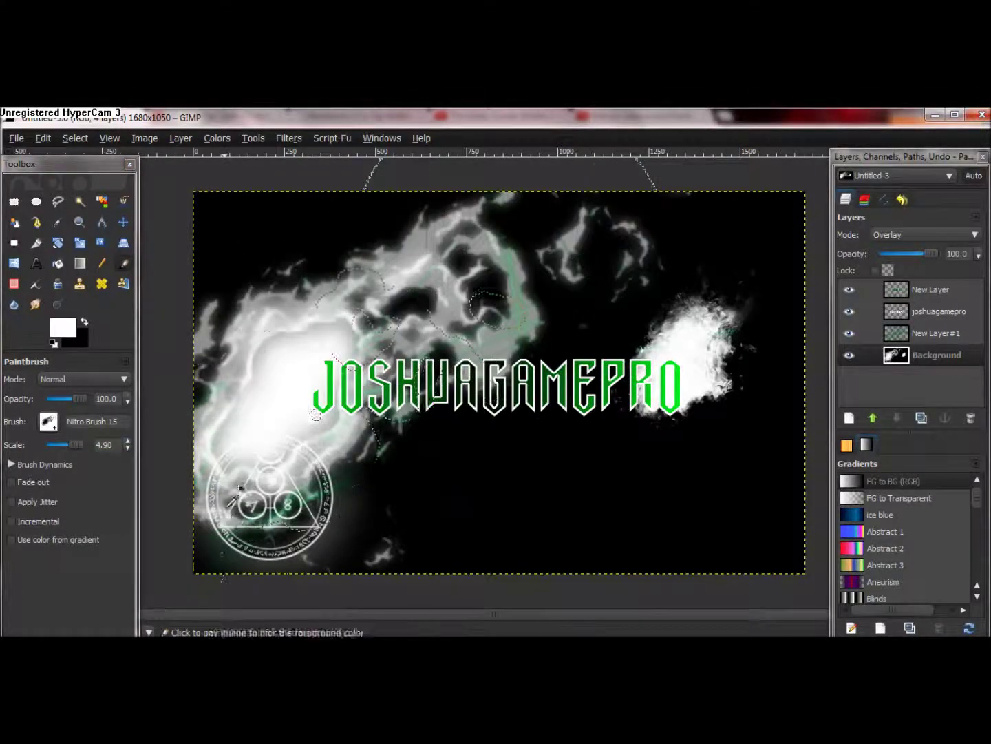
key(ctrl+z)
Try bright and dimmer smoke stamps left of the title, undoing each
scroll(72, 447, down, 5)
scroll(76, 448, up, 2)
click(389, 331)
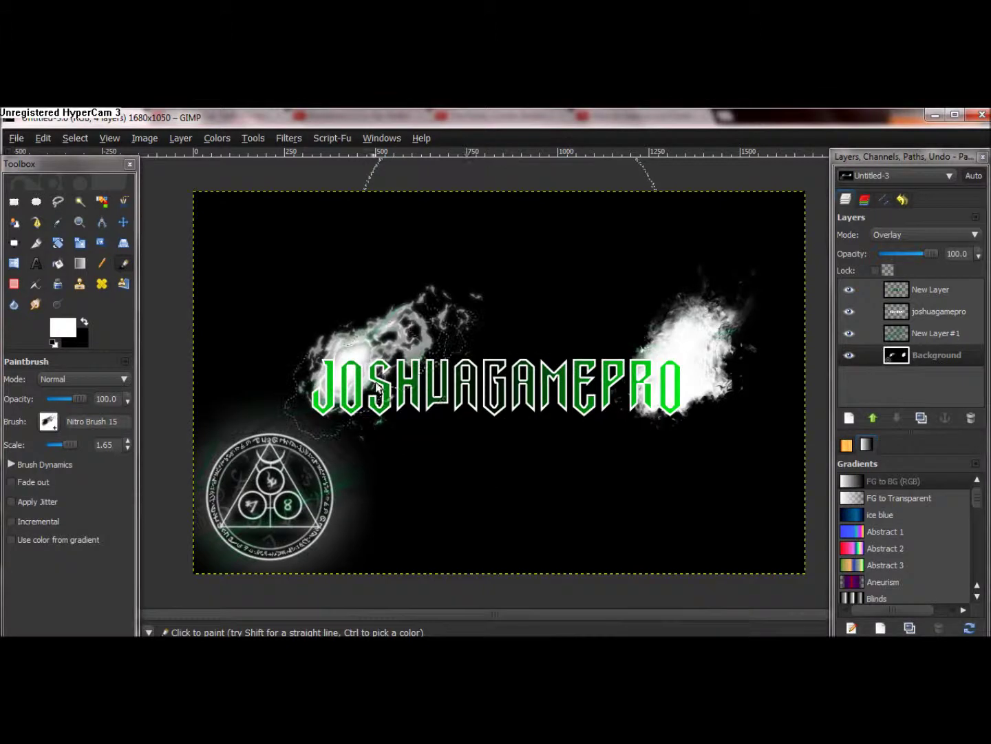
key(ctrl+z)
click(387, 358)
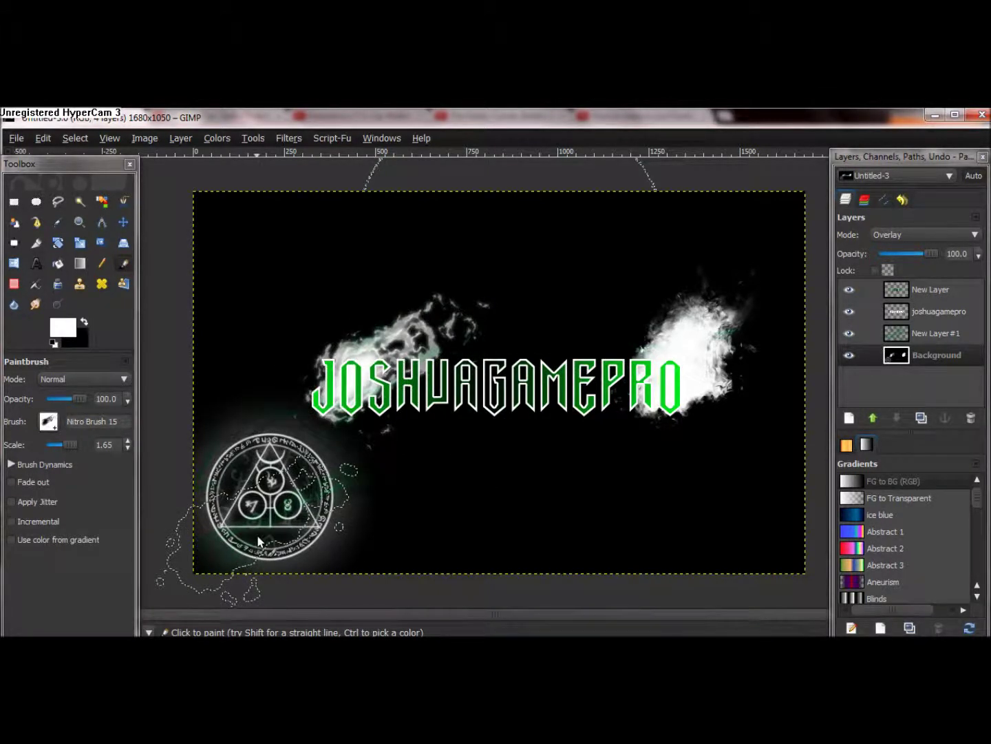
key(ctrl+z)
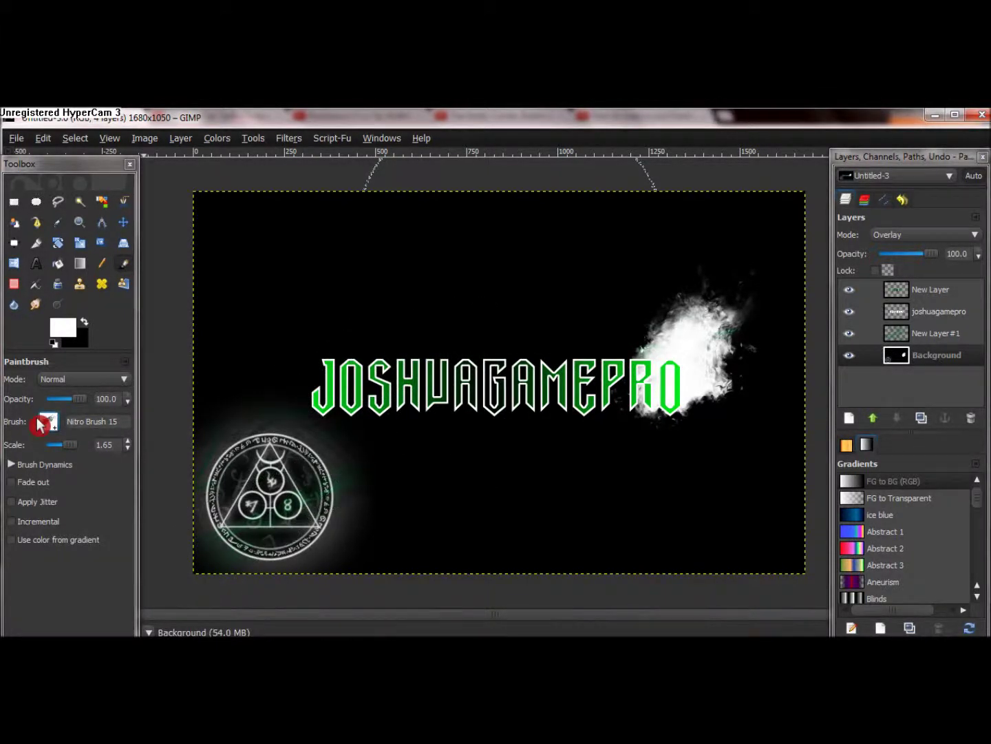
Paint smoke around the title with Nitro Brush 11, then try Nitro Brushes 12 and 9
click(43, 421)
click(121, 600)
click(396, 385)
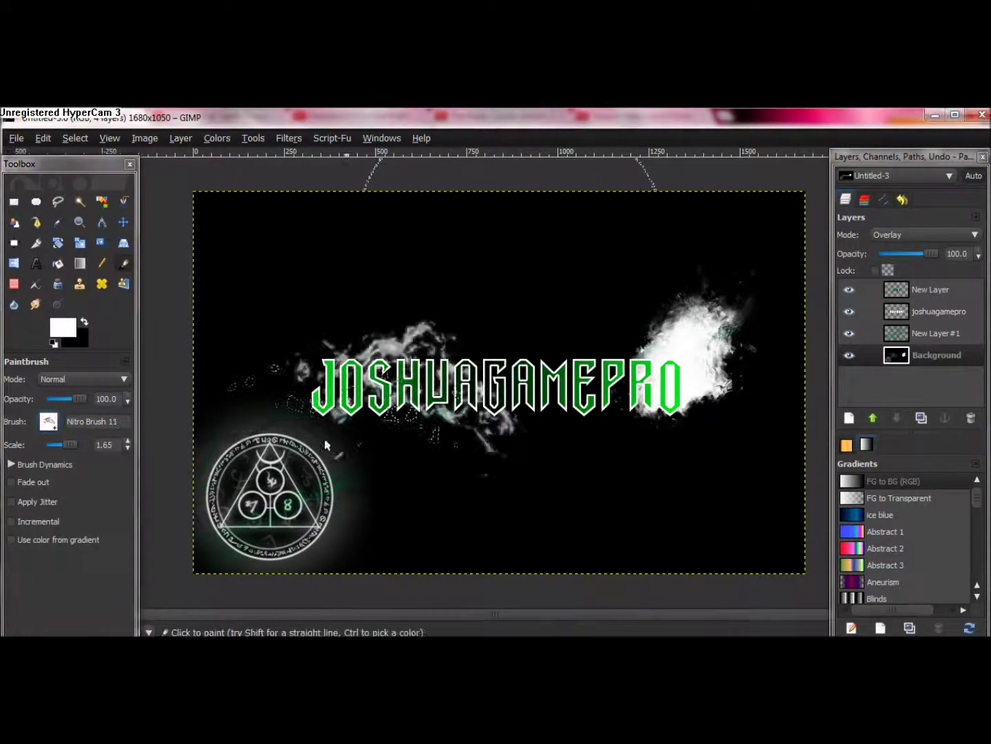
click(48, 421)
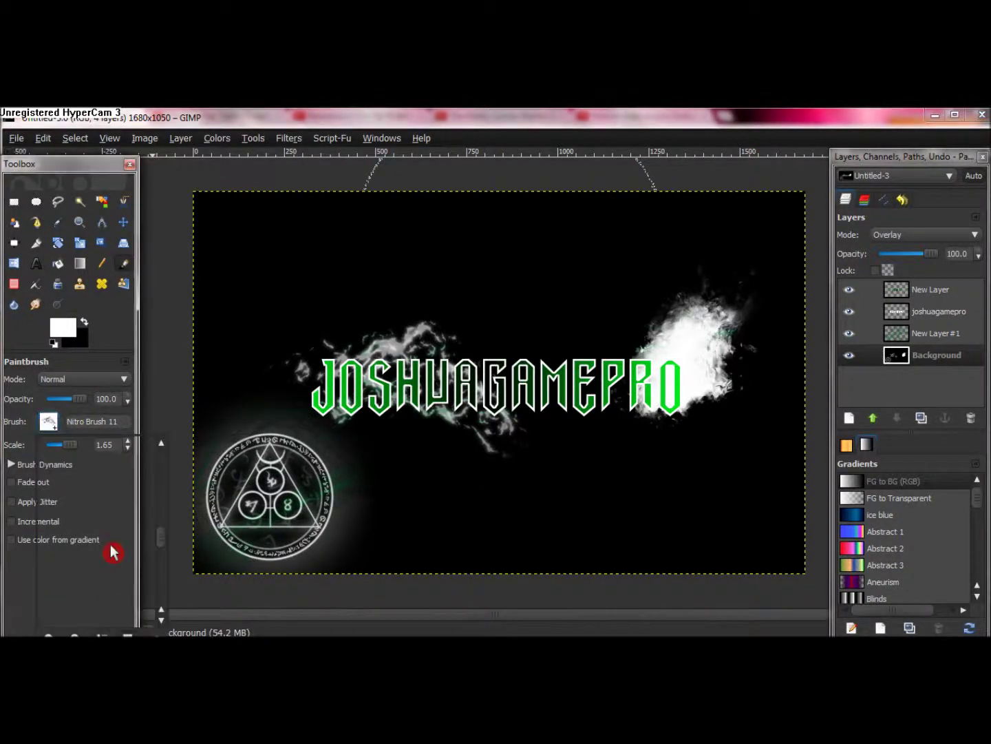
click(146, 604)
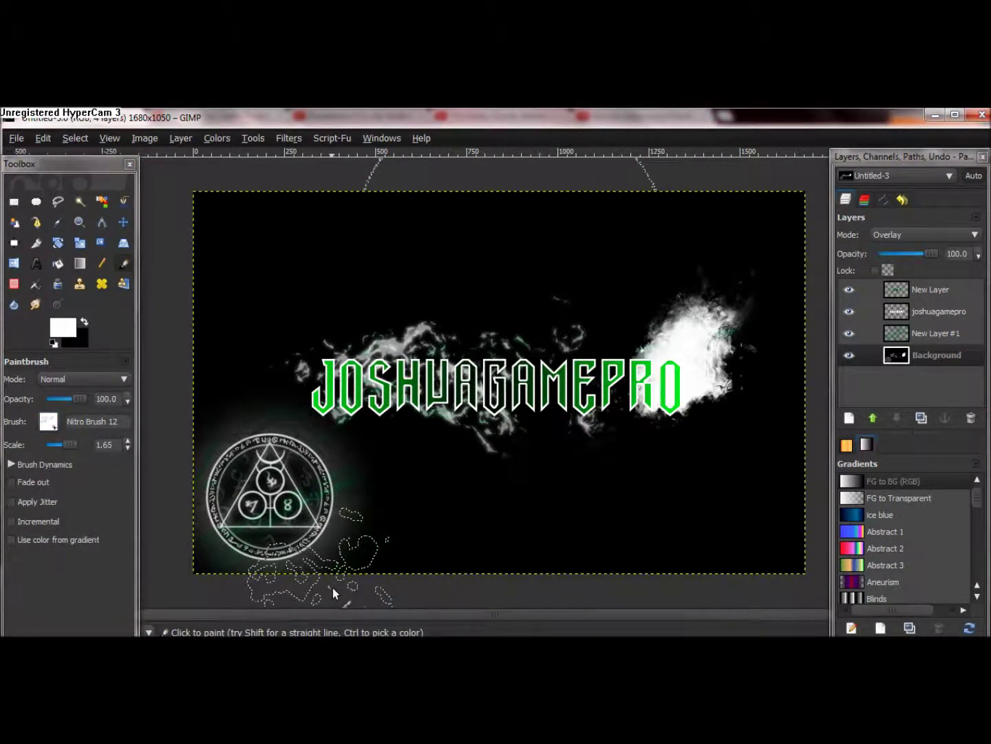
click(48, 421)
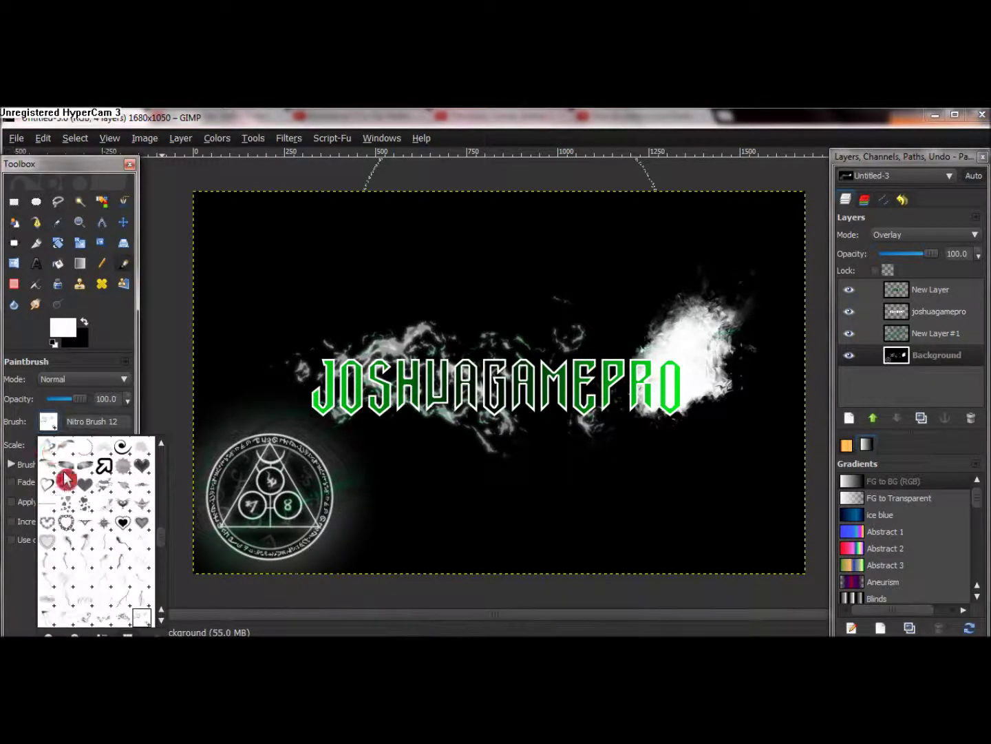
scroll(164, 546, down, 3)
click(144, 513)
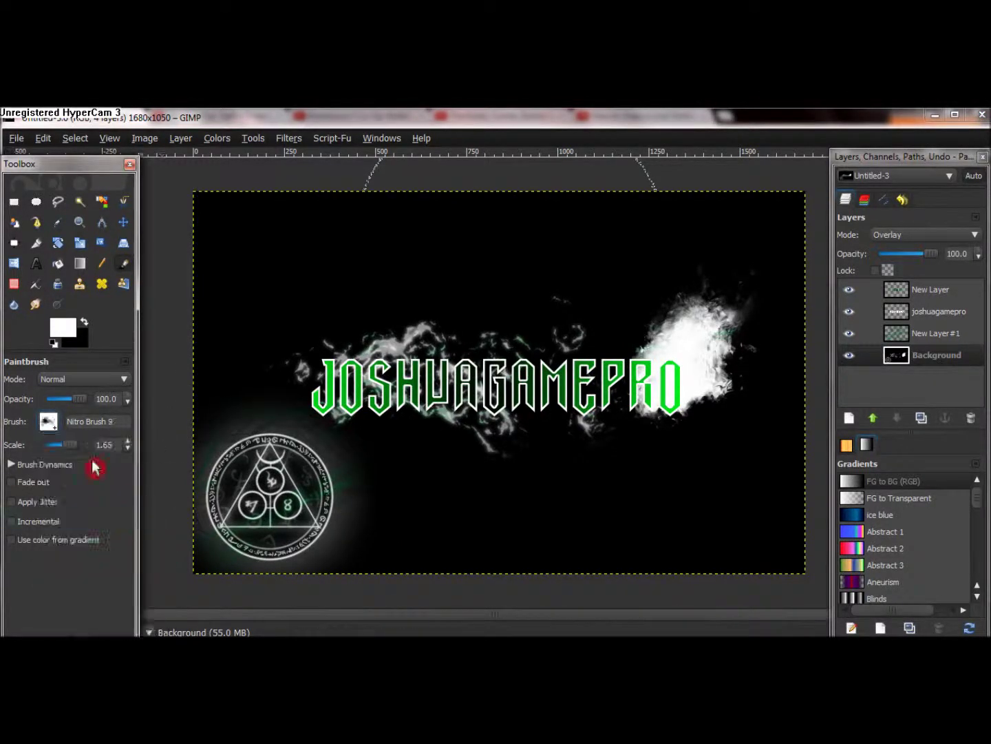
Test a Lightning_10 bolt below the title and undo it
click(48, 422)
click(89, 525)
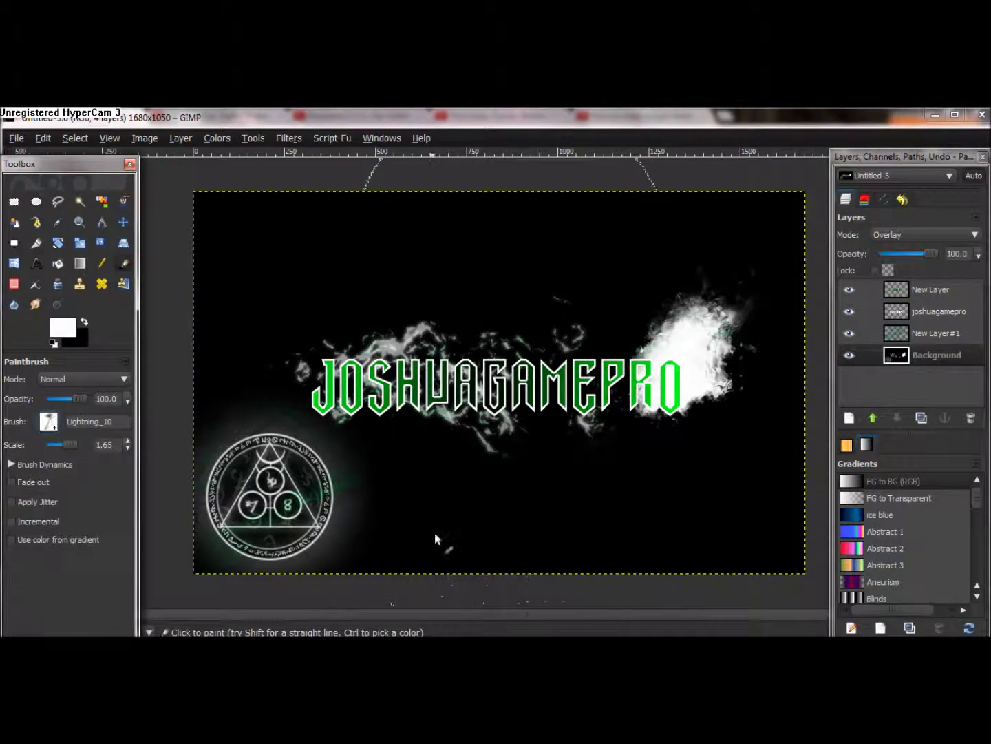
click(425, 558)
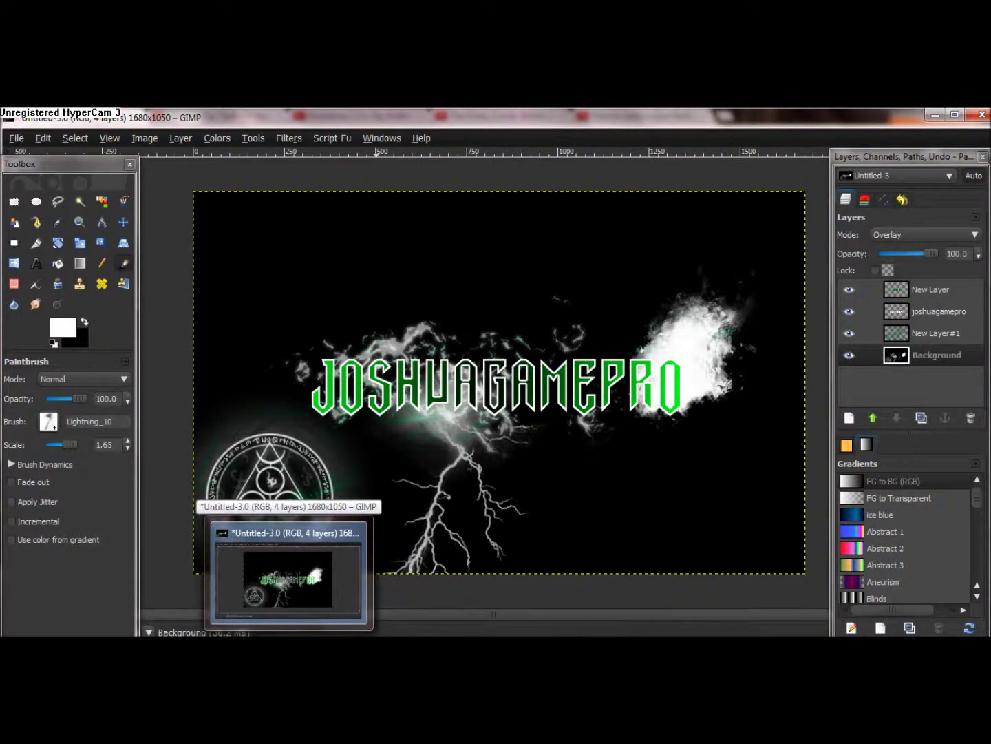
key(ctrl+z)
Choose a soft square brush and enlarge its scale to 8.61
click(48, 421)
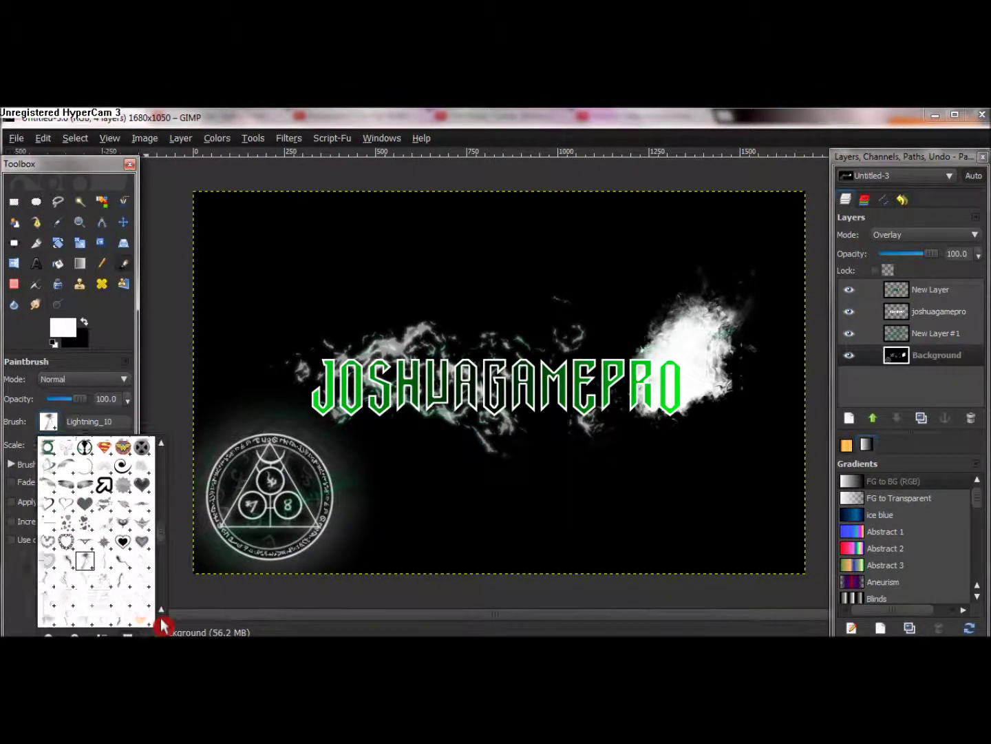
scroll(161, 620, down, 2)
scroll(161, 620, down, 2)
scroll(161, 618, down, 2)
scroll(159, 610, down, 2)
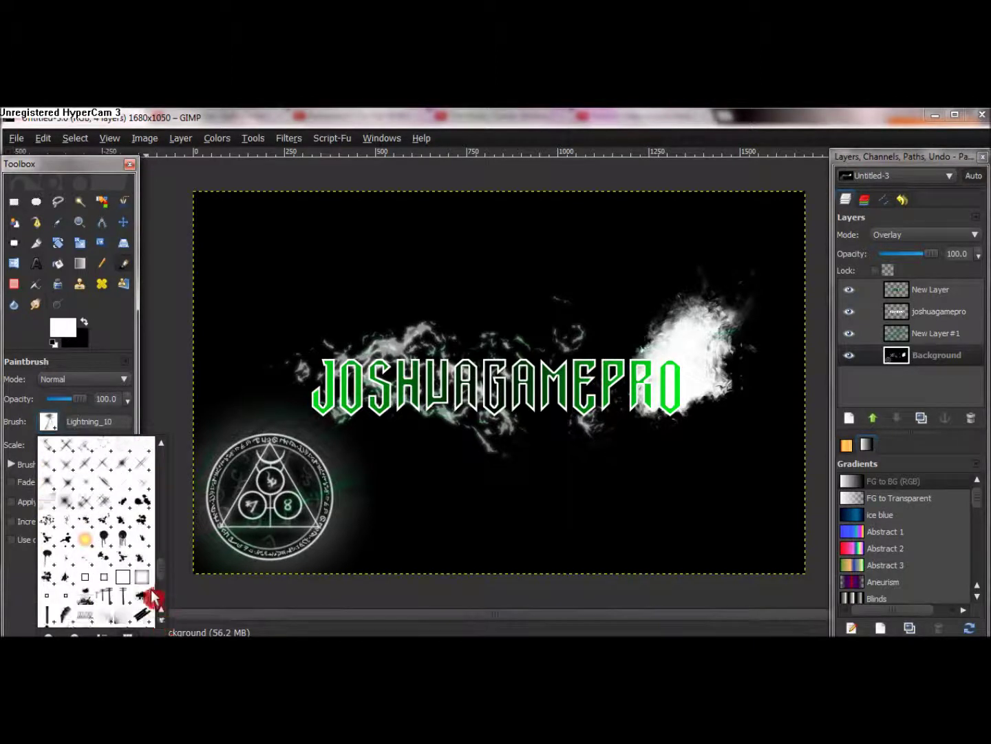
double_click(142, 576)
drag(76, 444, 84, 444)
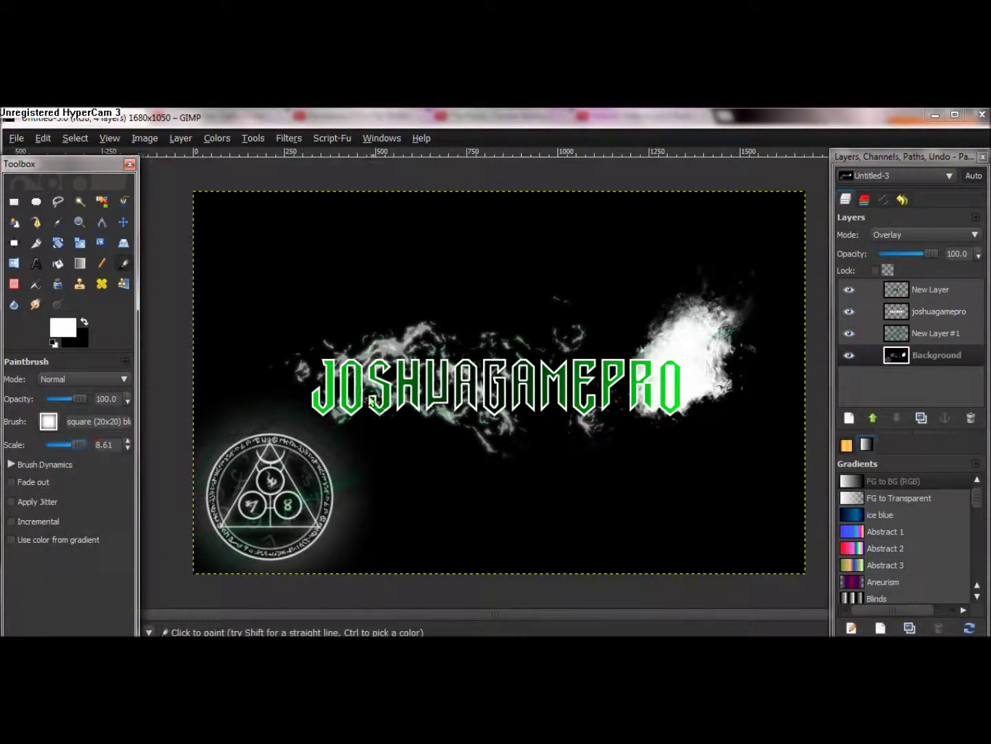
Test soft and maximum-size hard 20x20 square stamps, undoing both
click(264, 288)
key(ctrl+z)
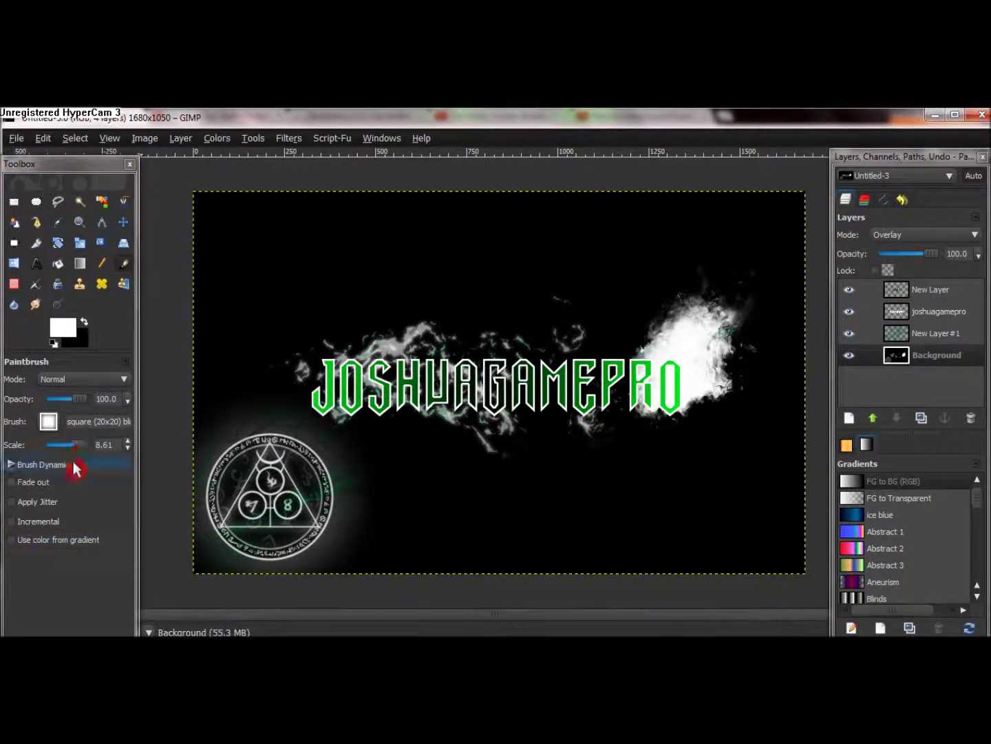
click(43, 426)
click(161, 620)
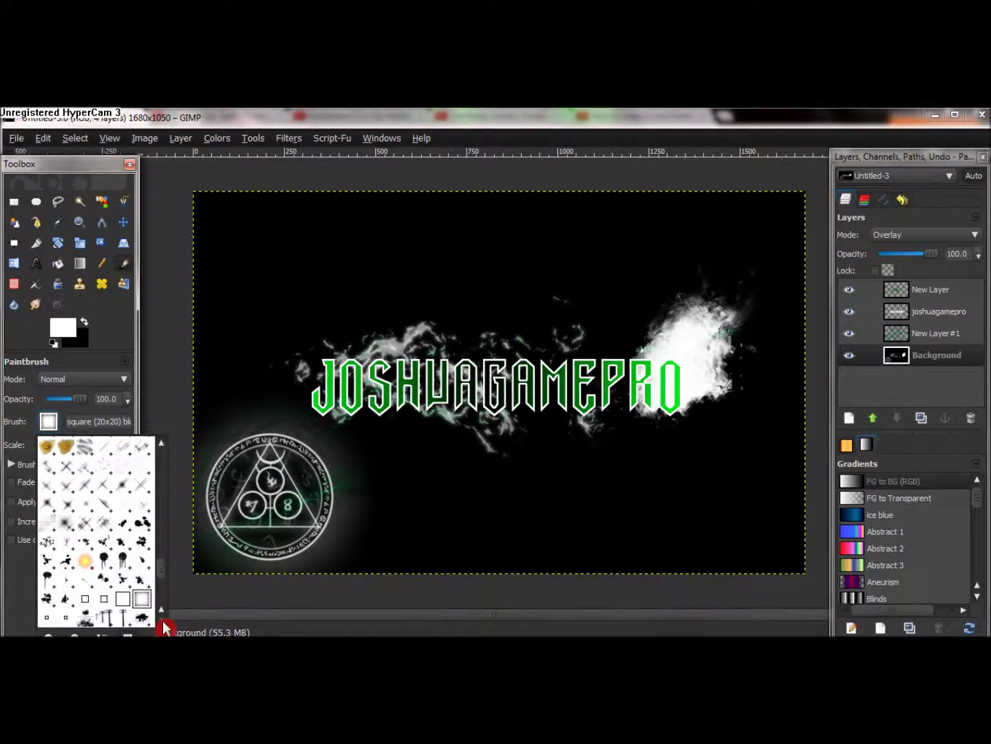
click(125, 563)
drag(71, 446, 89, 446)
click(421, 493)
key(ctrl+z)
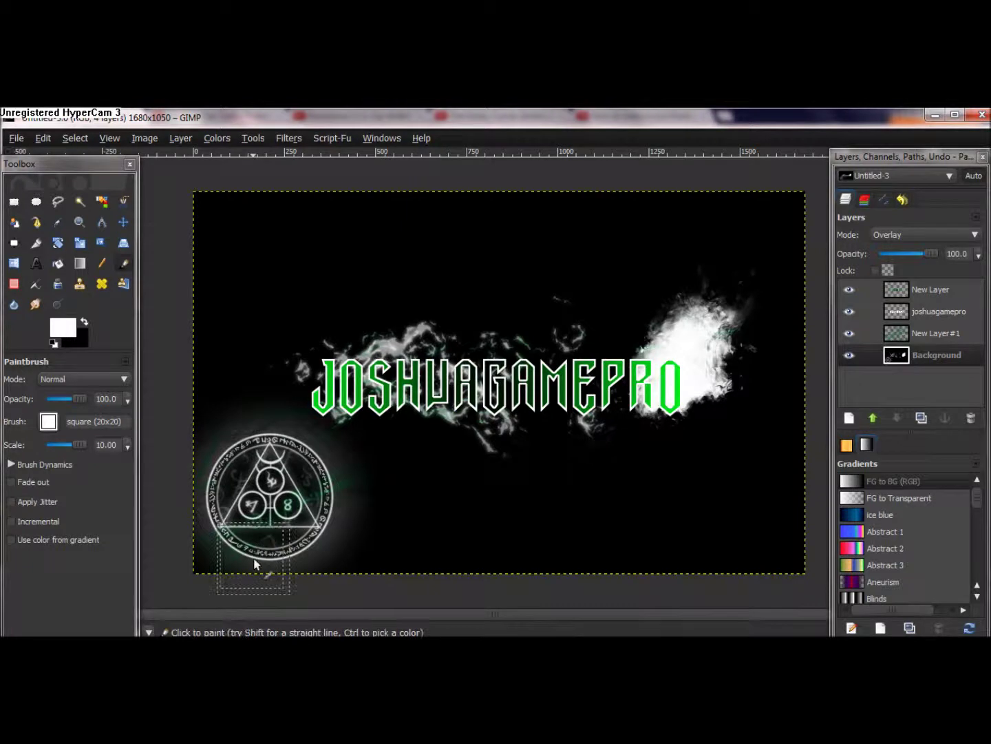
Choose sparkles_7 and test sparkle stamps on the upper-left at two sizes, undoing them
click(48, 421)
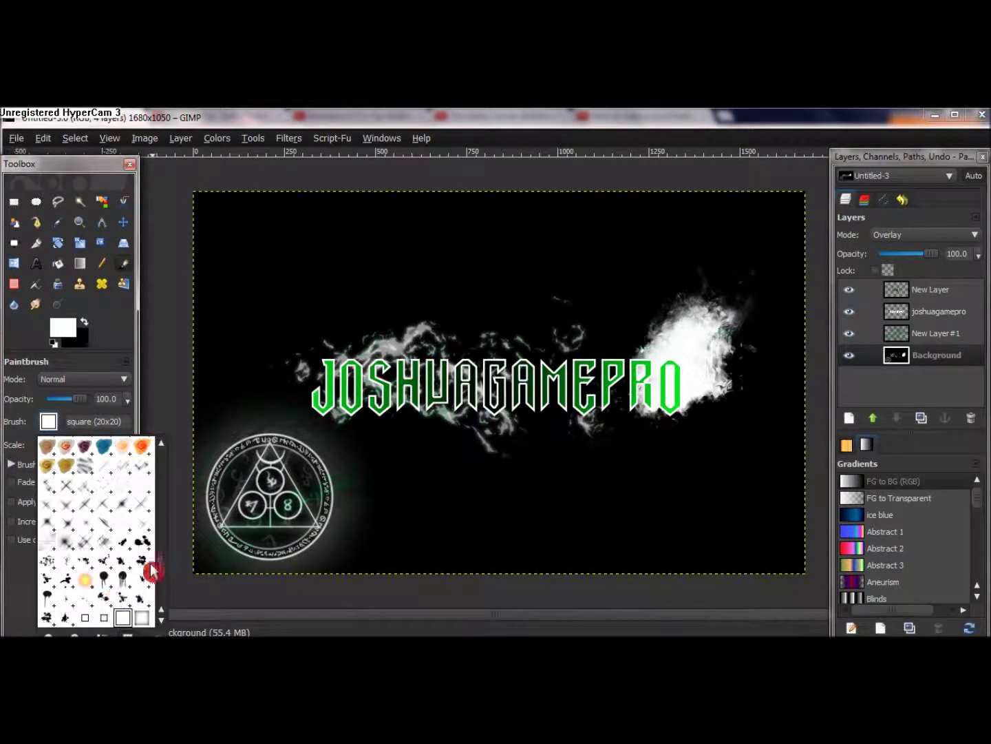
double_click(56, 557)
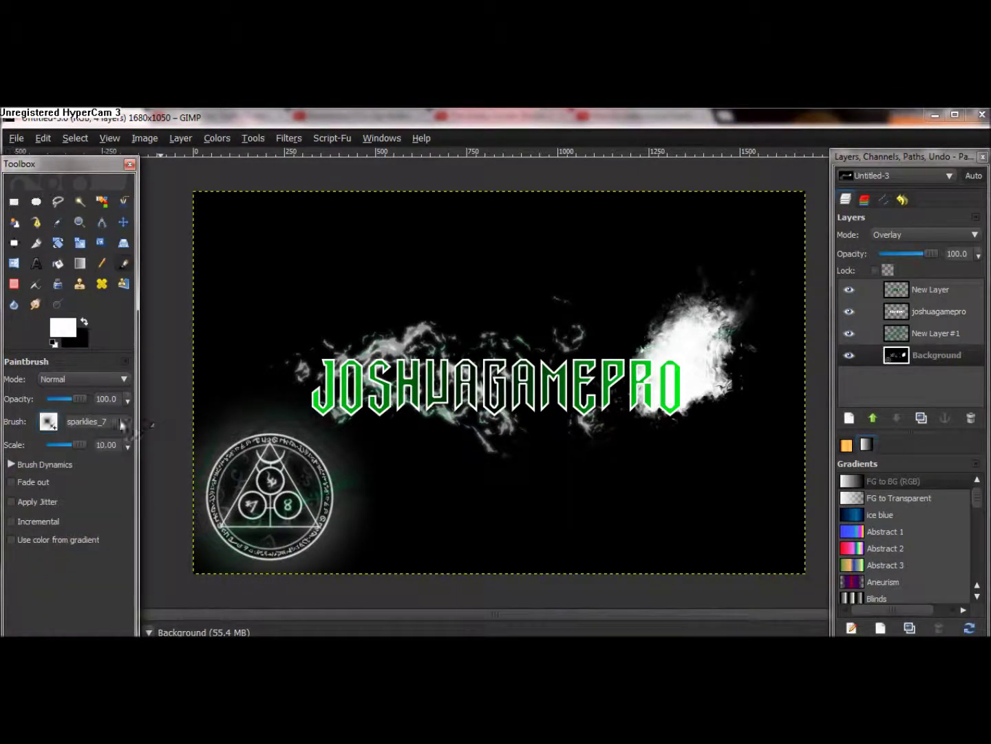
click(276, 281)
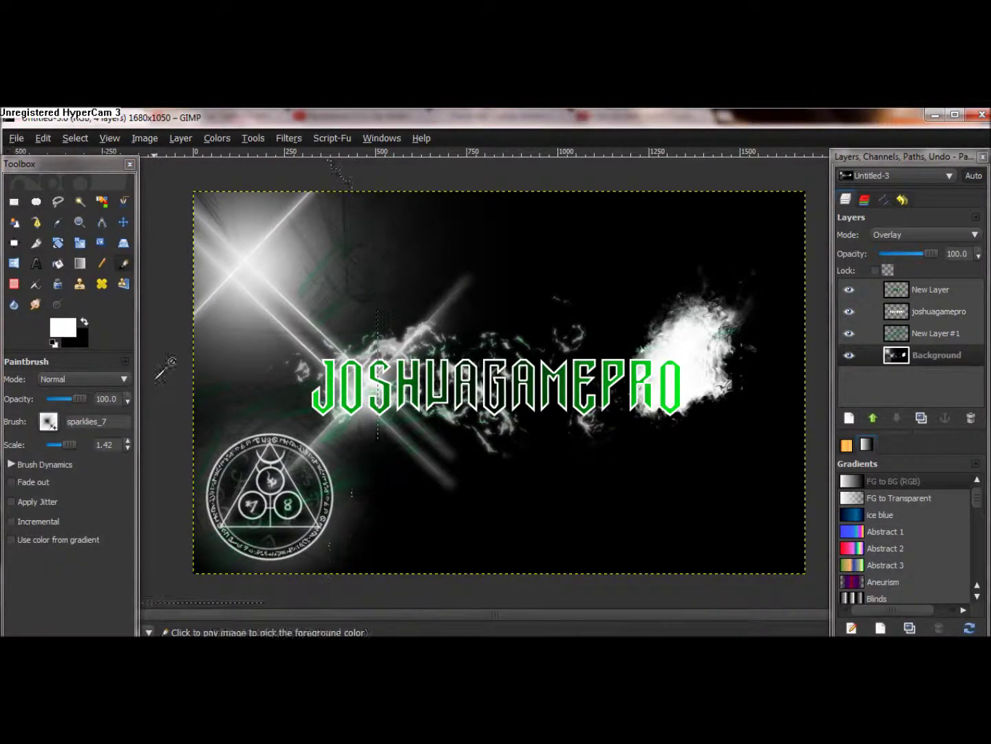
key(ctrl+z)
drag(76, 449, 69, 453)
click(266, 276)
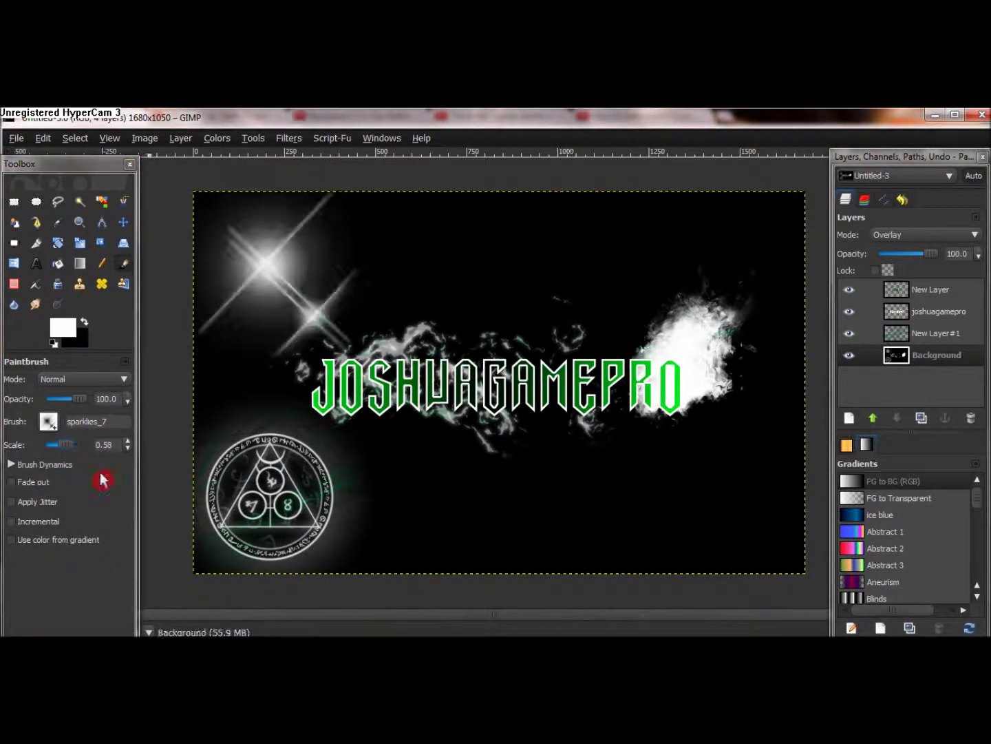
key(ctrl+z)
At scale 1.65, place the large light flare across the upper-left after several re-stamps
drag(63, 444, 72, 444)
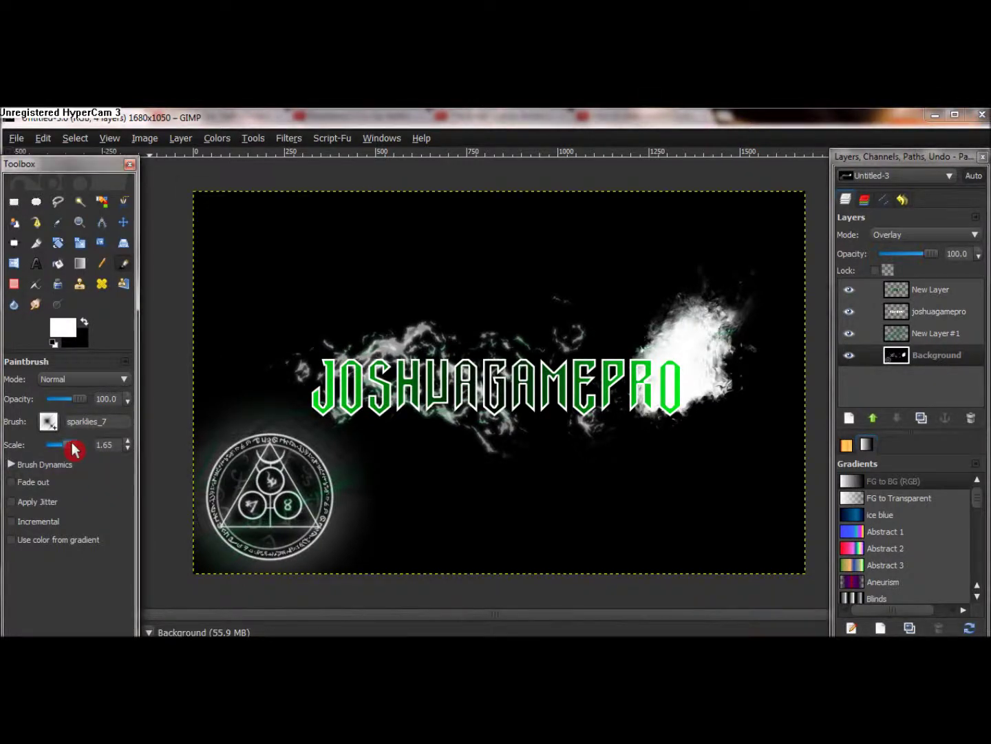
click(289, 337)
key(ctrl+z)
click(251, 285)
key(ctrl+z)
click(279, 281)
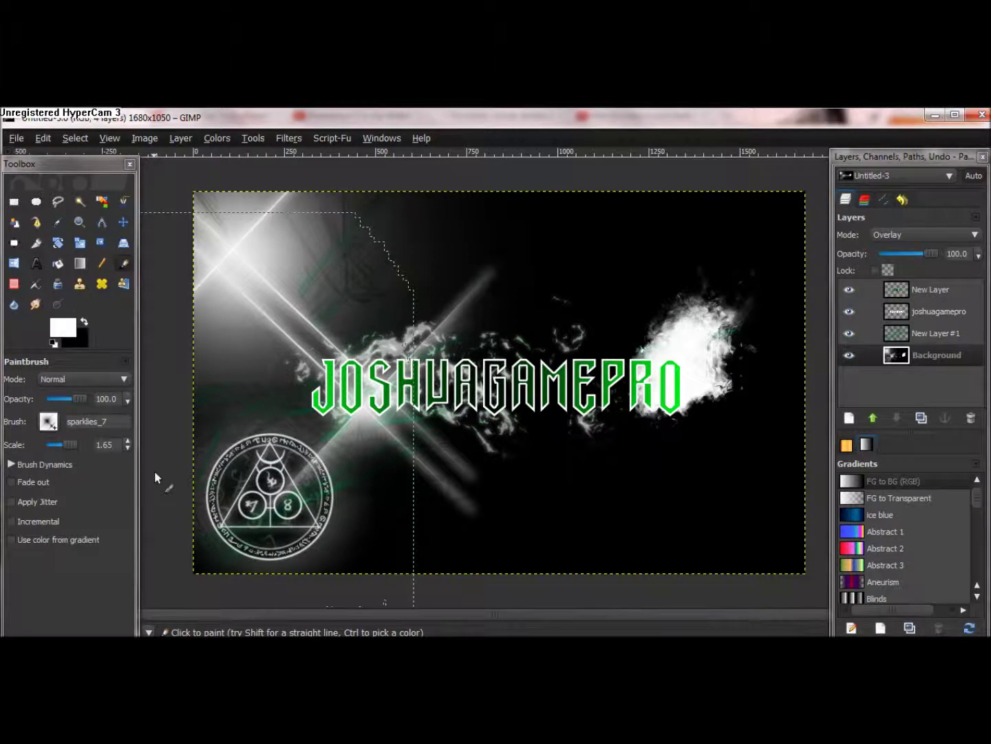
click(66, 482)
click(53, 451)
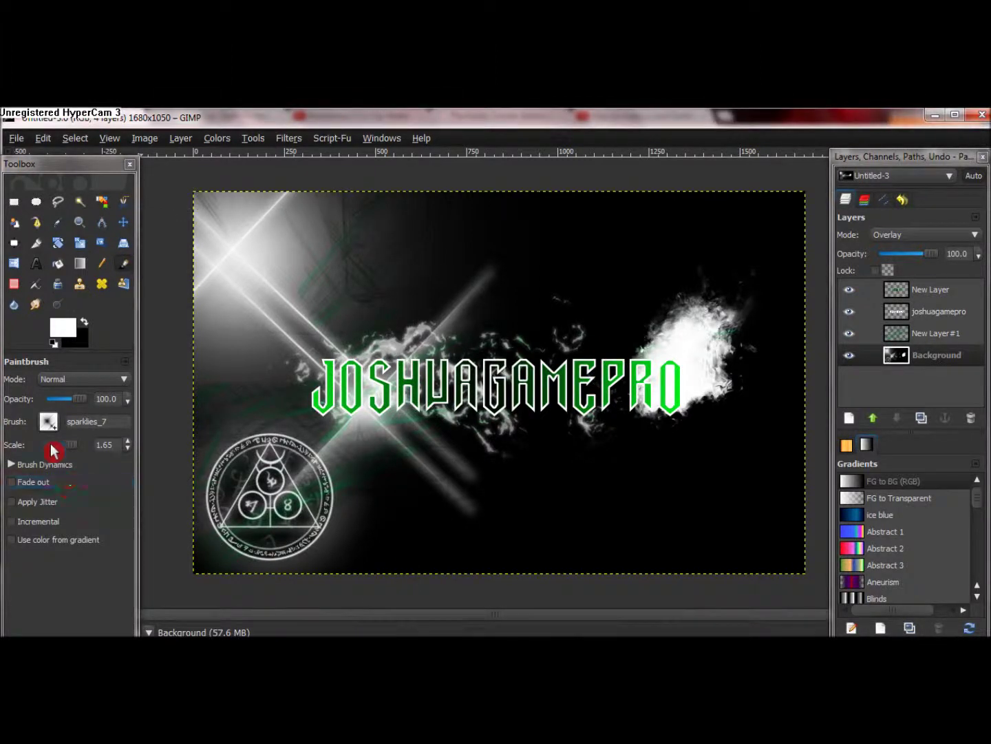
Test the SparklingTeaSplatter brush in the top-right corner and undo the splatter
click(50, 426)
click(144, 617)
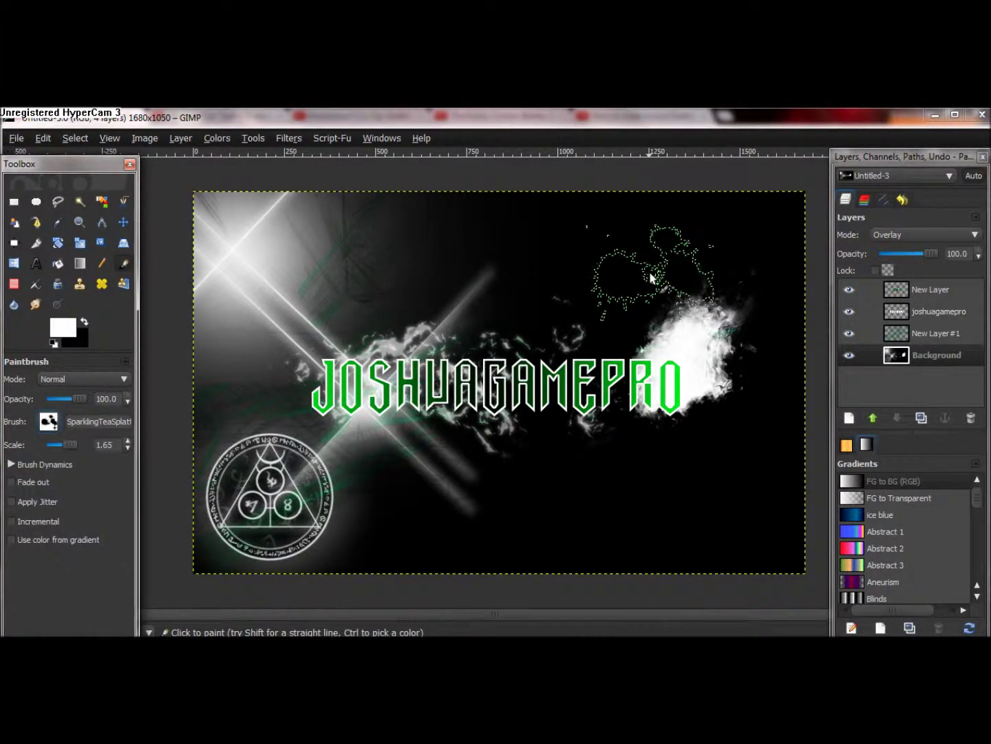
click(756, 242)
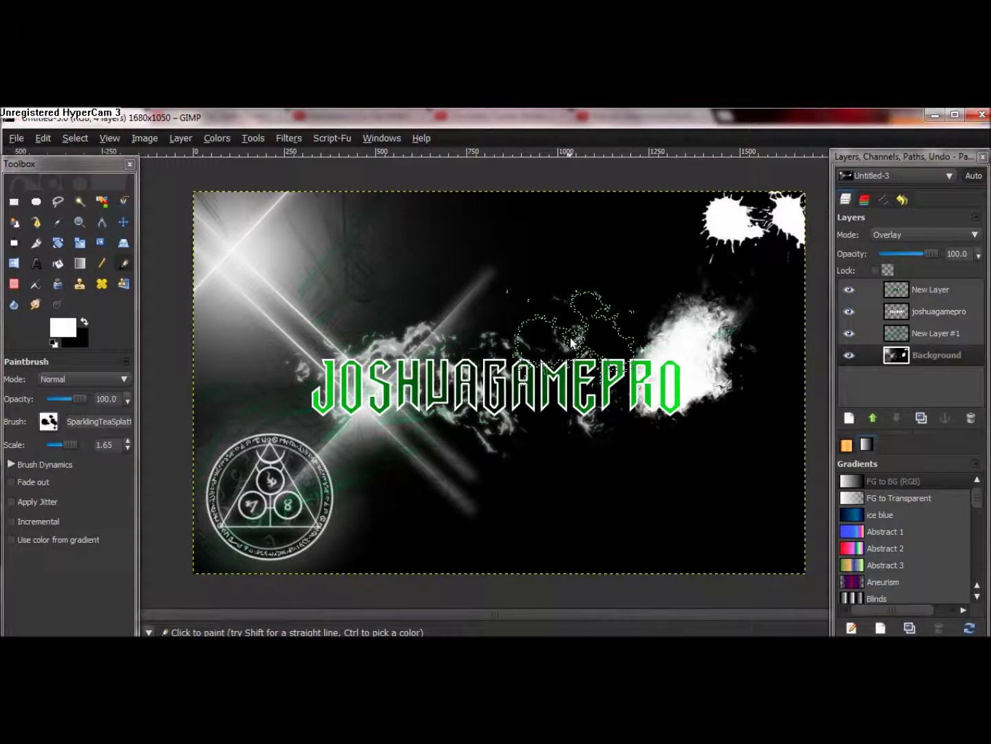
key(ctrl+z)
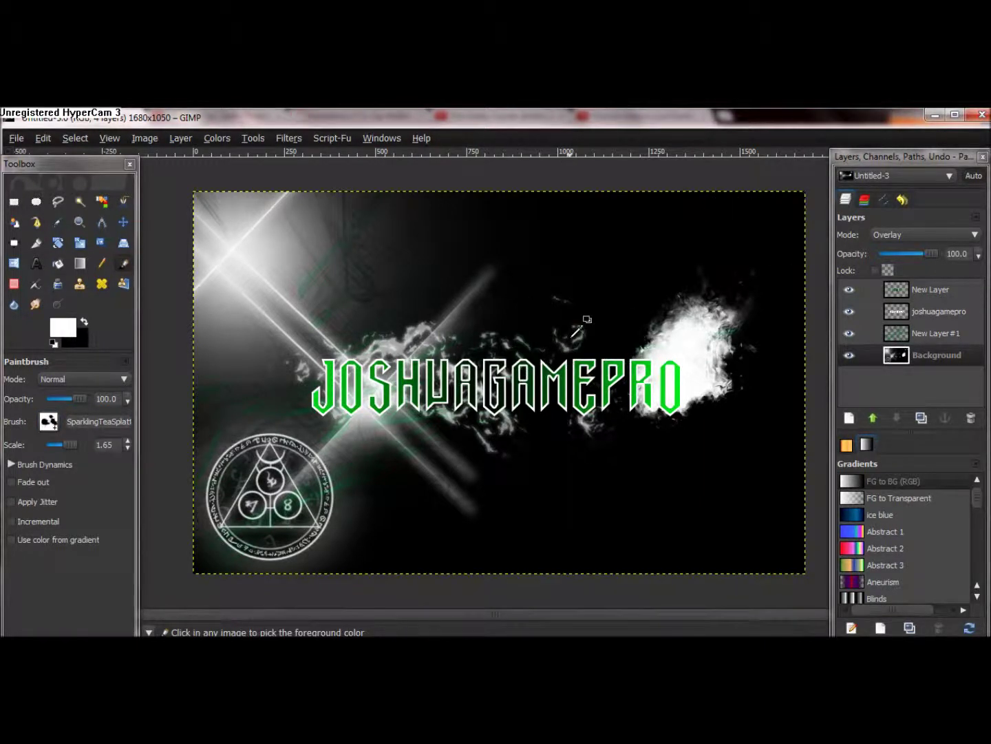
click(73, 445)
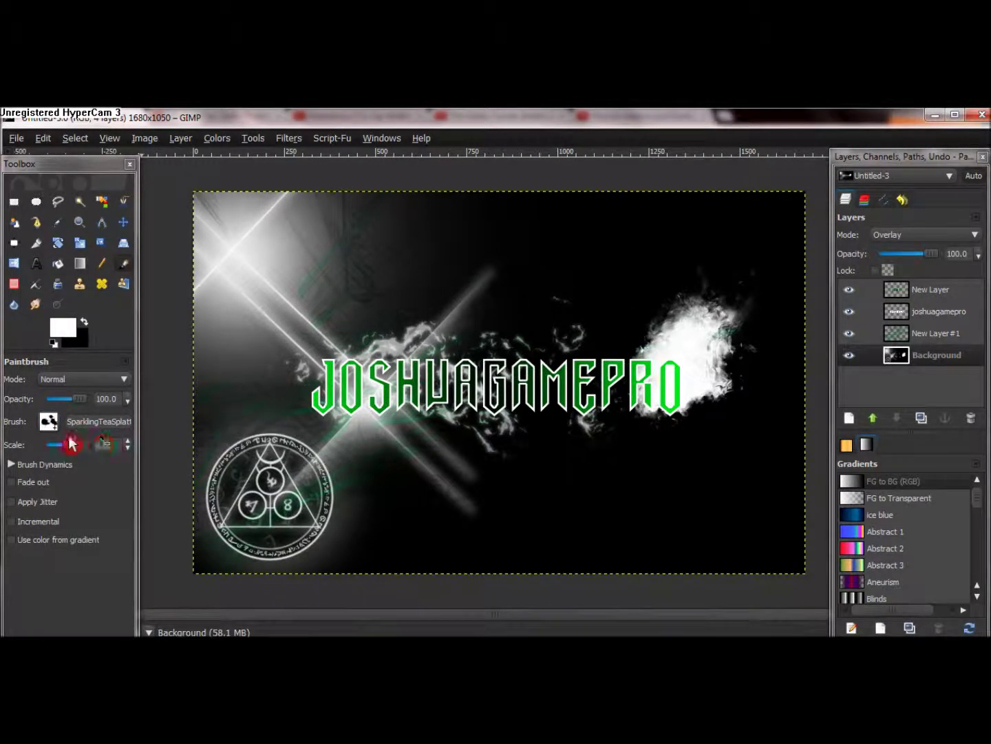
Choose the SS-urban-designs streak brush from the brush picker
click(48, 421)
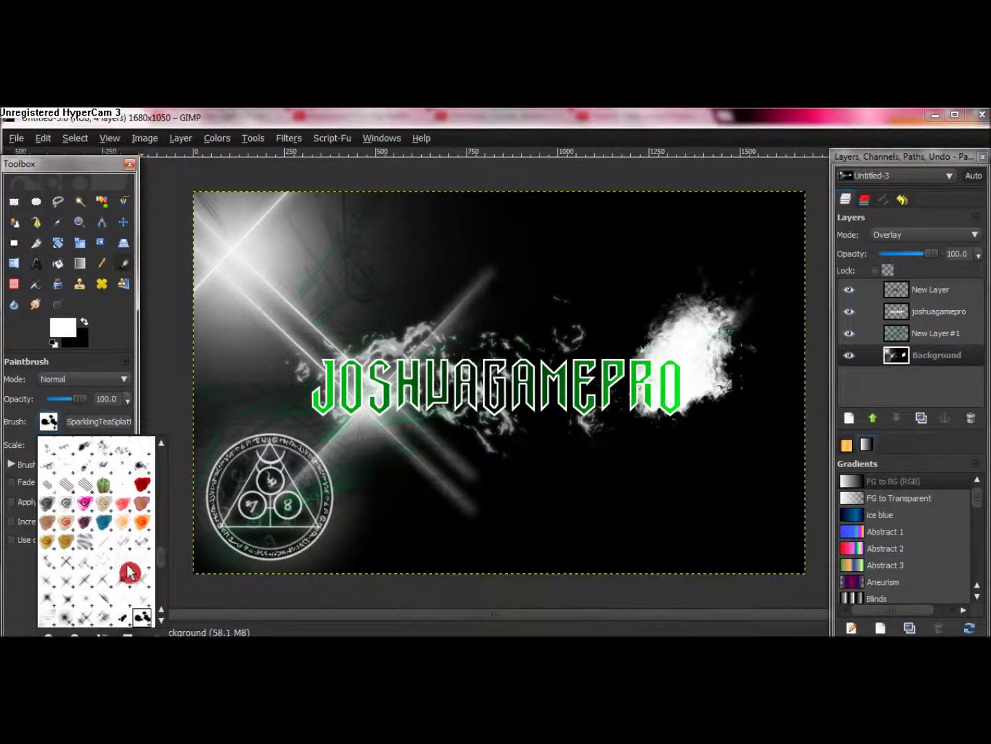
click(164, 620)
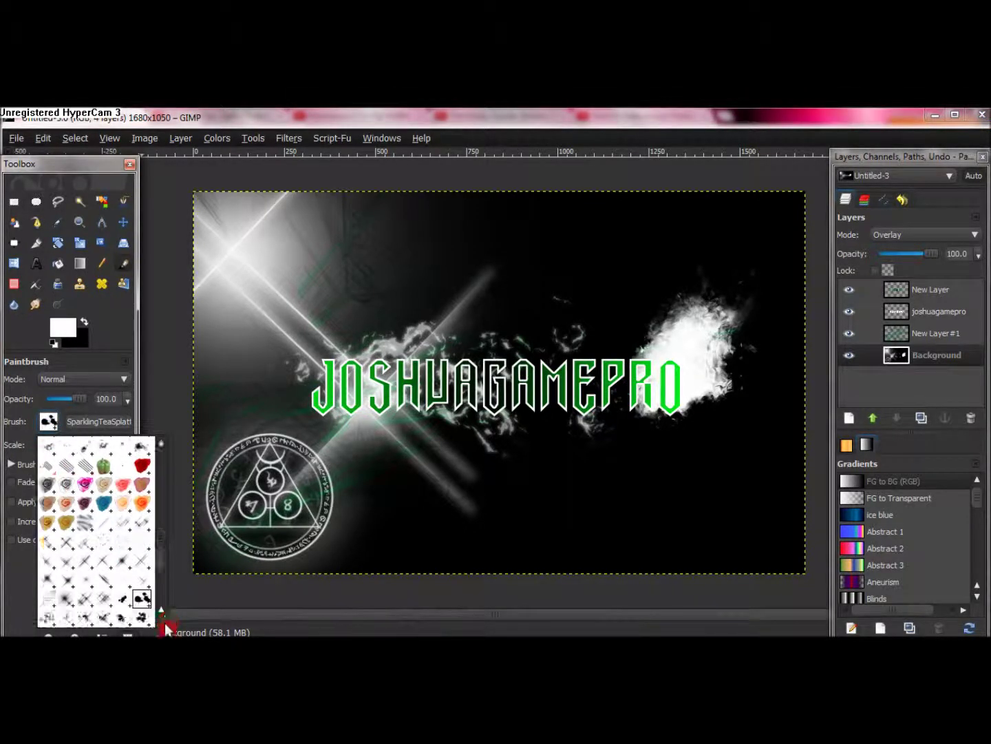
click(102, 606)
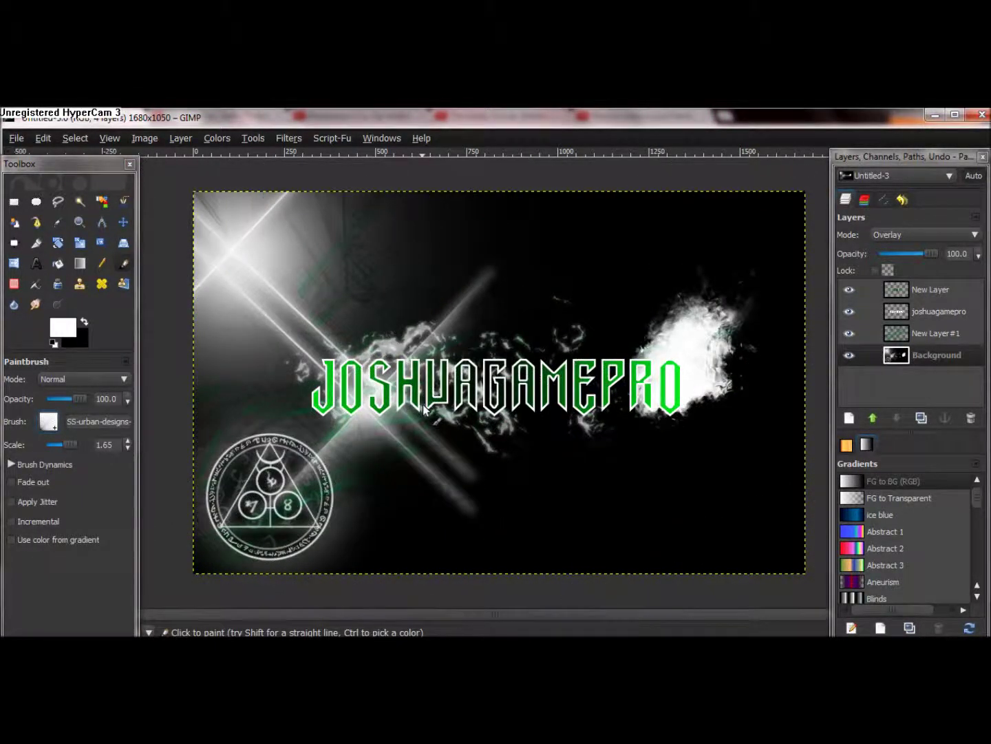
Try urban streak and radiating-line stamps at brush scale 0.20, undoing each trial stamp
click(423, 405)
click(348, 522)
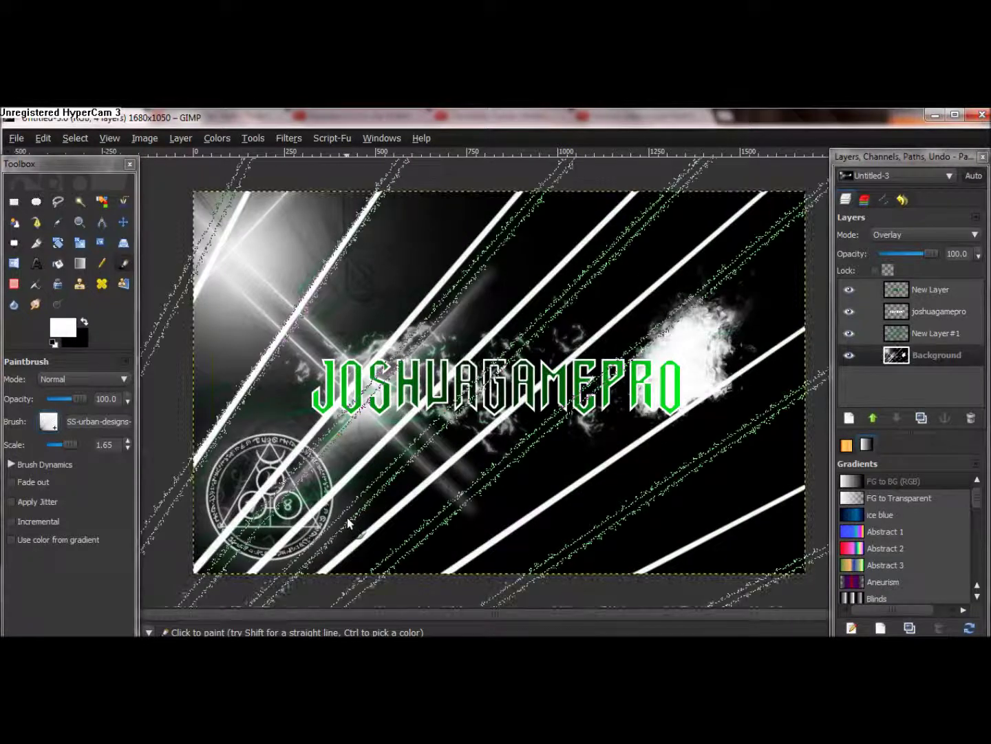
key(ctrl+z)
key(ctrl+z)
click(48, 423)
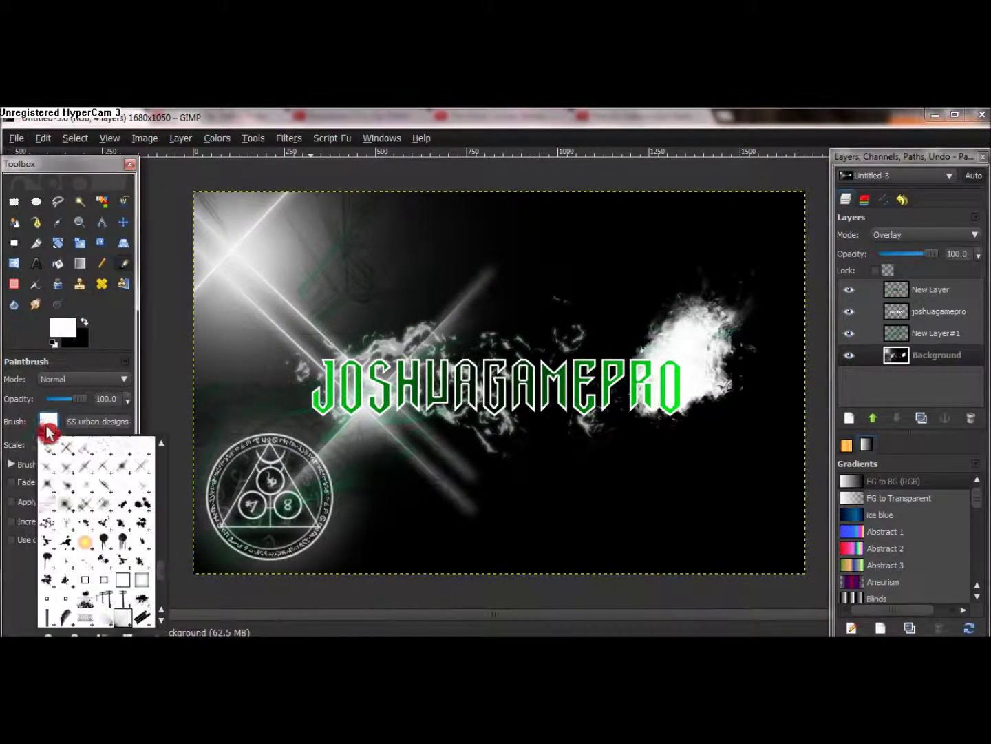
click(117, 352)
drag(72, 448, 60, 447)
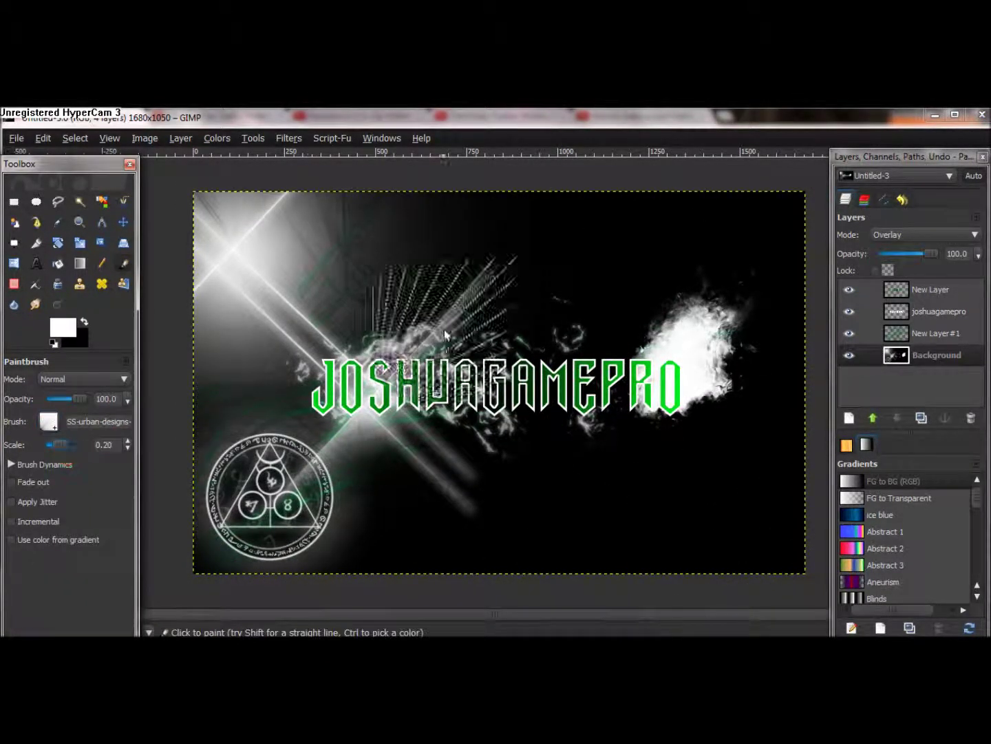
click(766, 219)
key(ctrl+z)
key(ctrl+z)
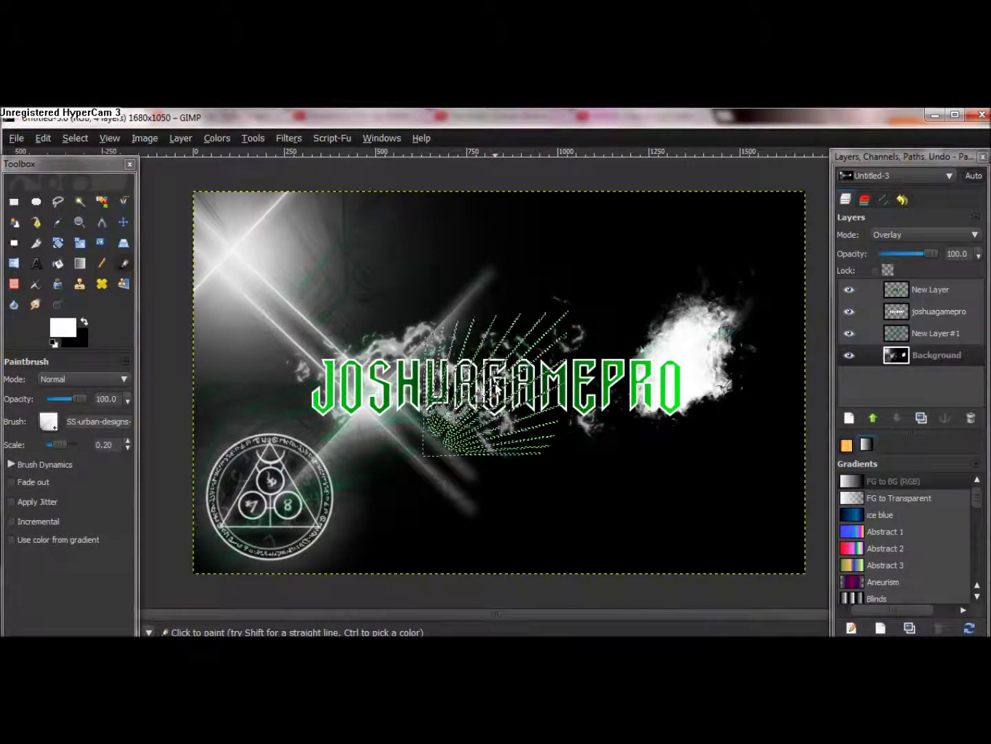
key(ctrl+z)
key(ctrl+z)
Try a smoke brush with puffs below and above the title, then undo both
click(48, 423)
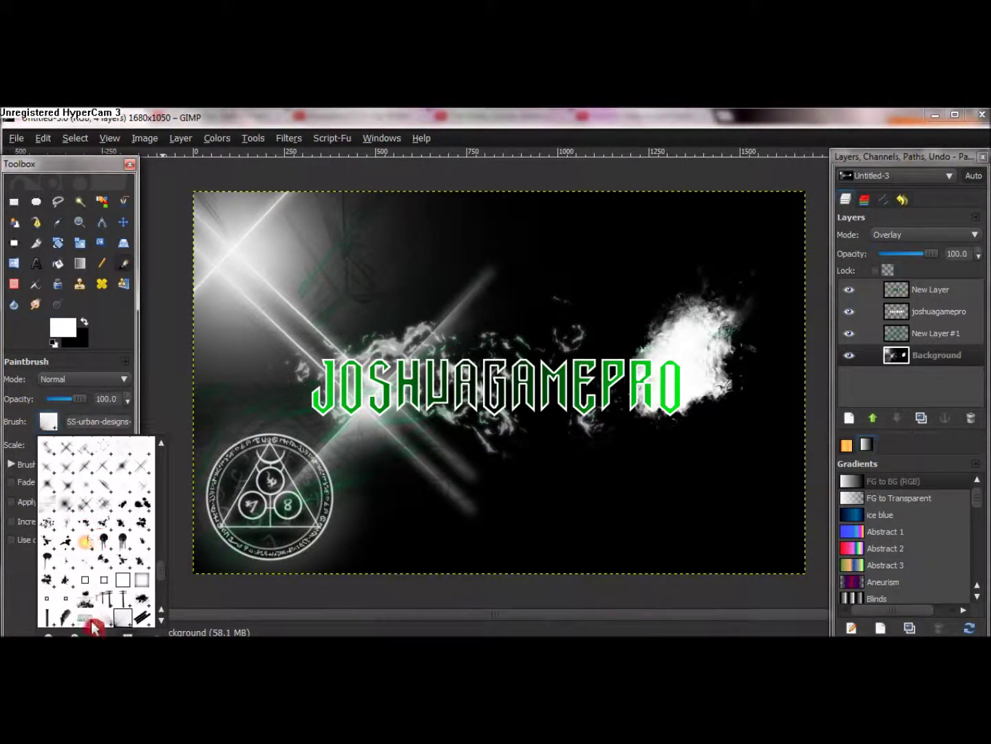
click(66, 625)
click(513, 514)
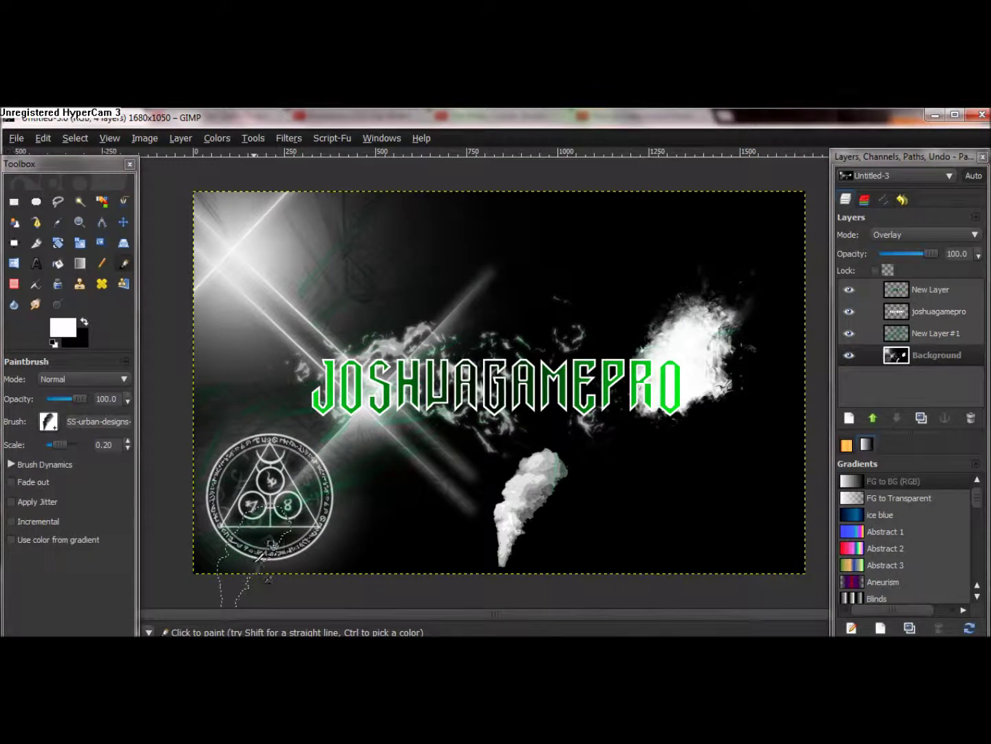
key(ctrl+z)
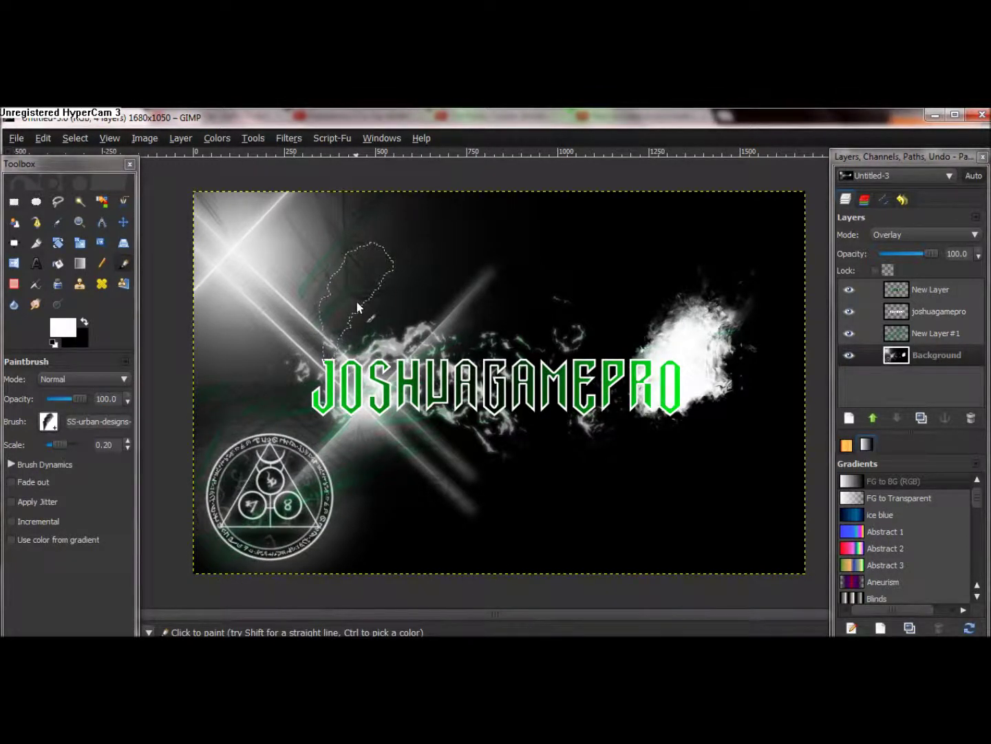
click(356, 303)
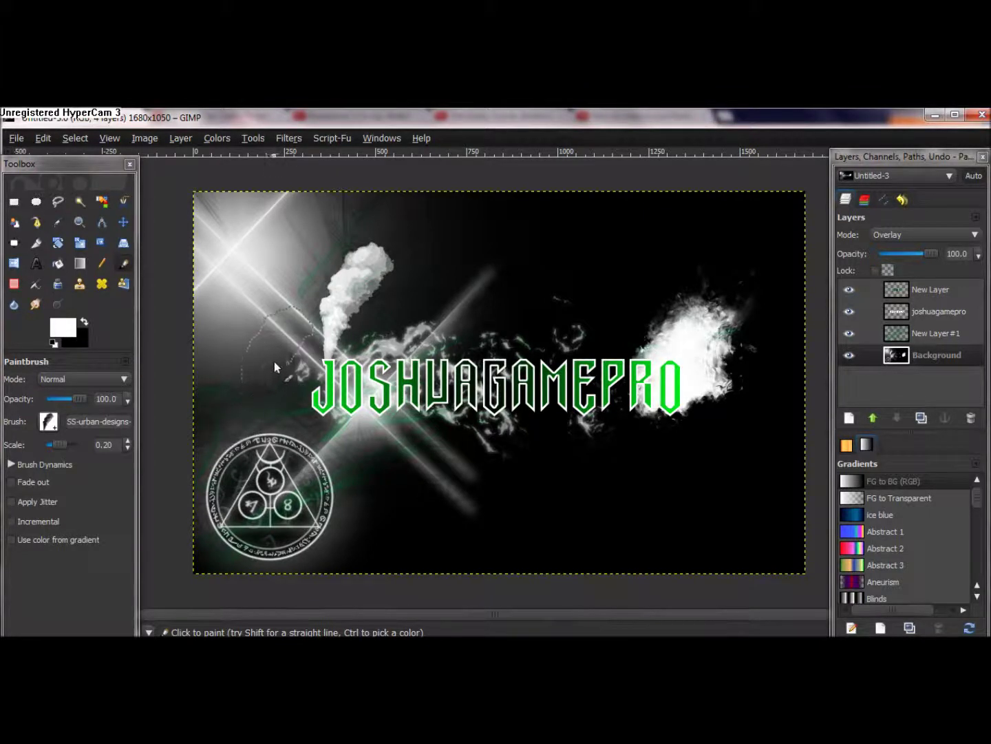
key(ctrl+z)
Select the TRANSFORMERS emblem brush from the brush popup
click(48, 420)
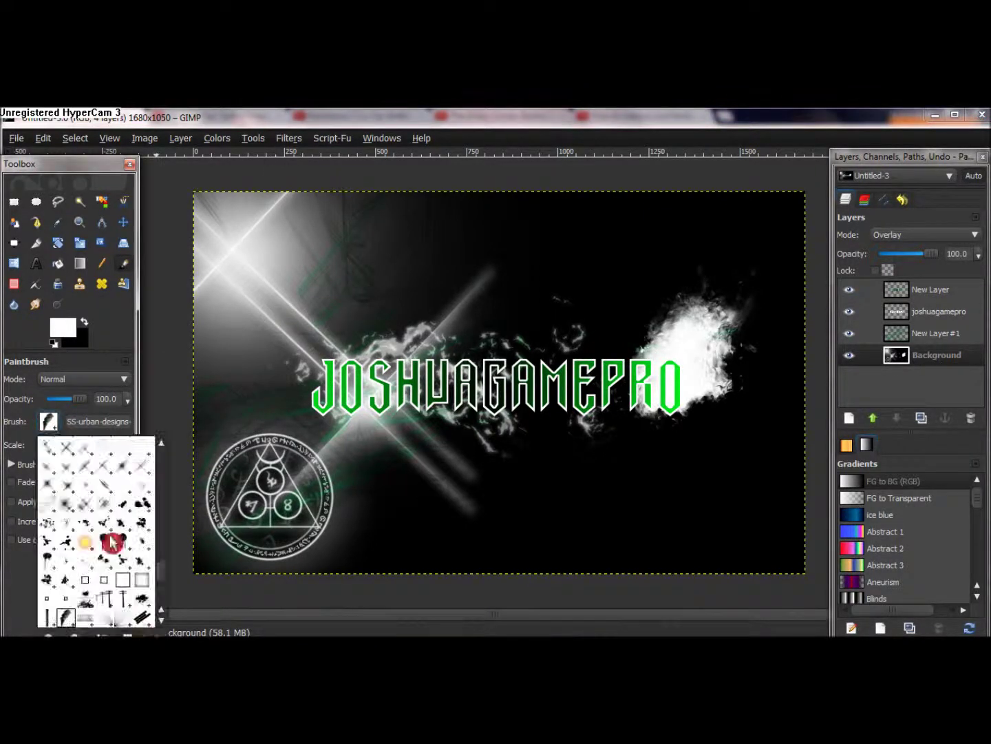
click(160, 623)
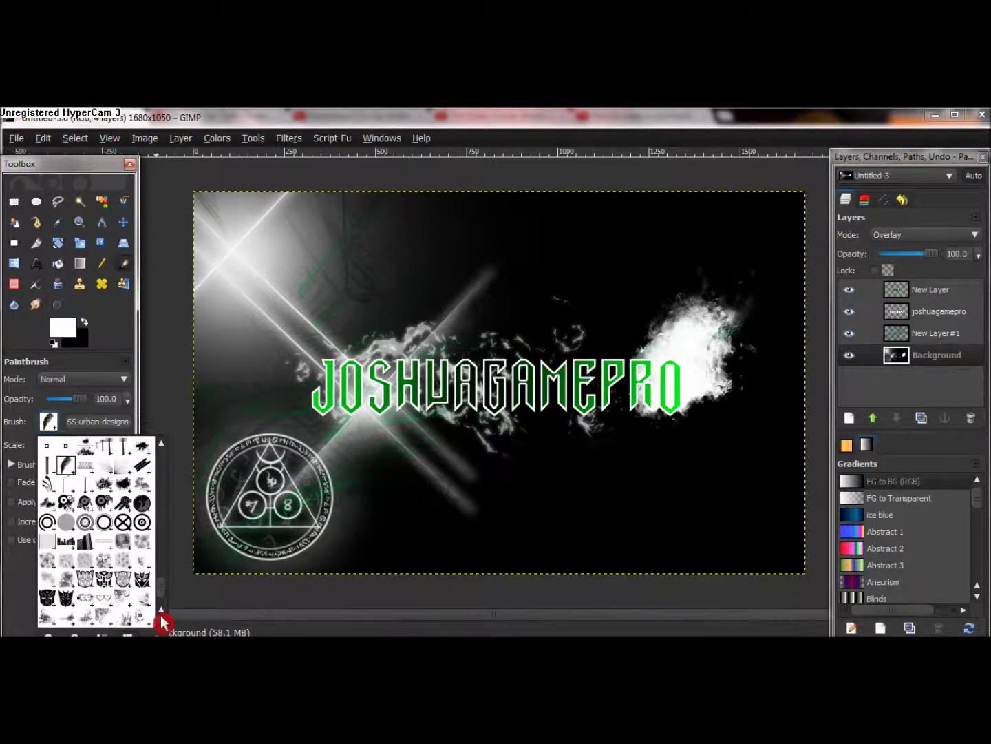
click(123, 580)
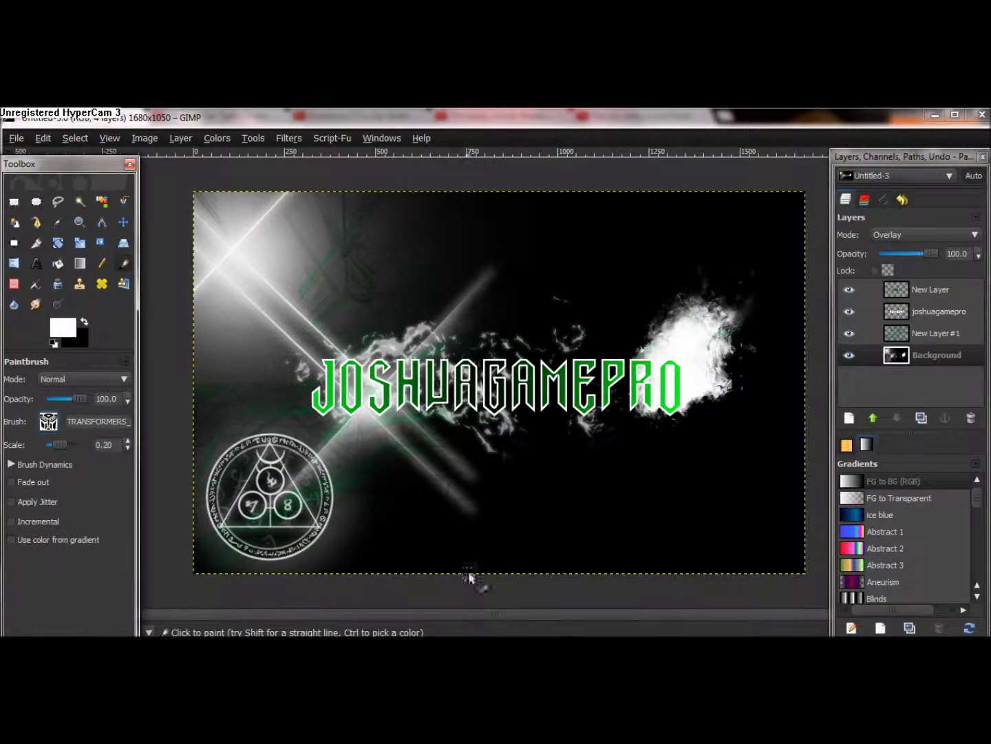
Enable stroke fade-out and try Surfing-ant#6 and vector flower brushes, undoing the flower stamps
click(22, 487)
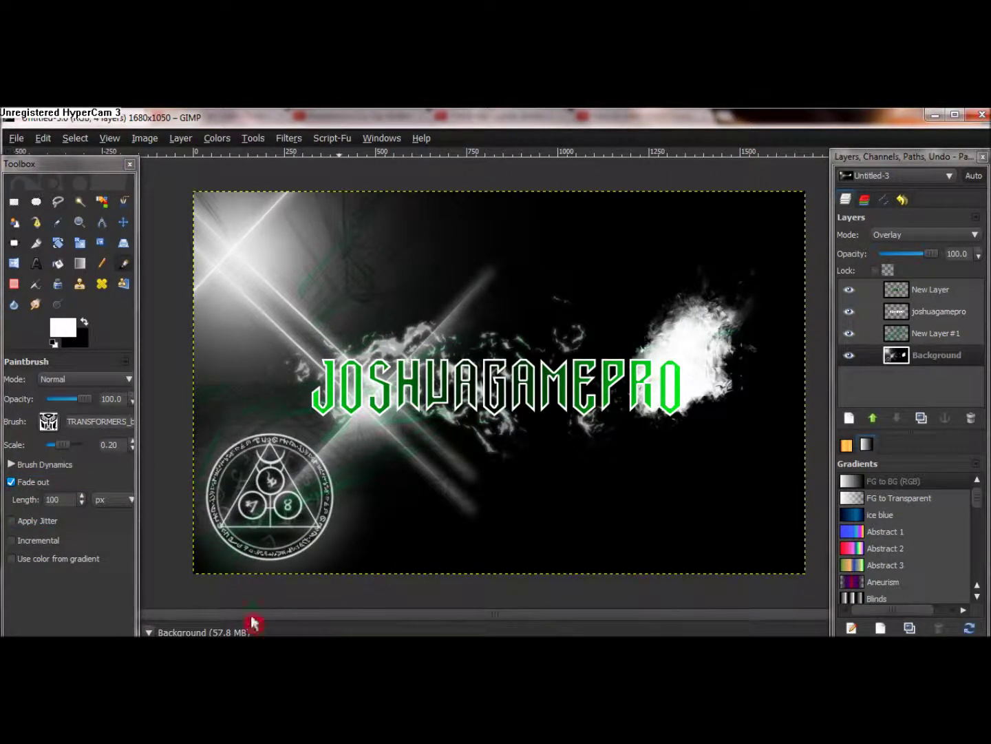
click(56, 424)
click(134, 592)
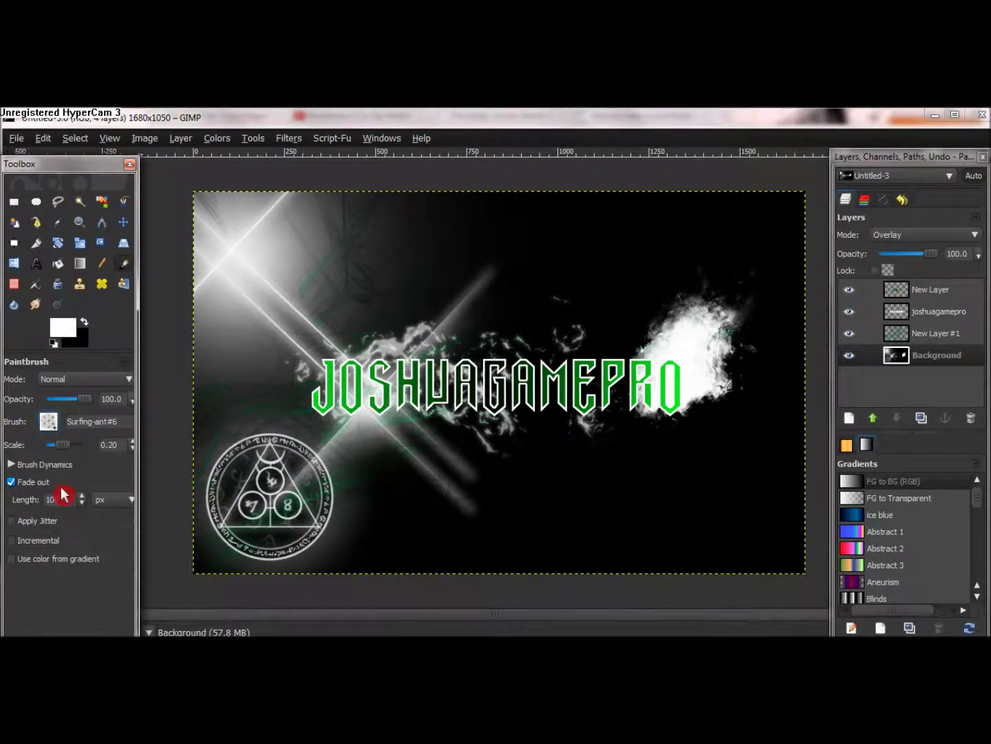
click(48, 422)
scroll(165, 625, down, 1)
scroll(162, 620, down, 2)
click(115, 584)
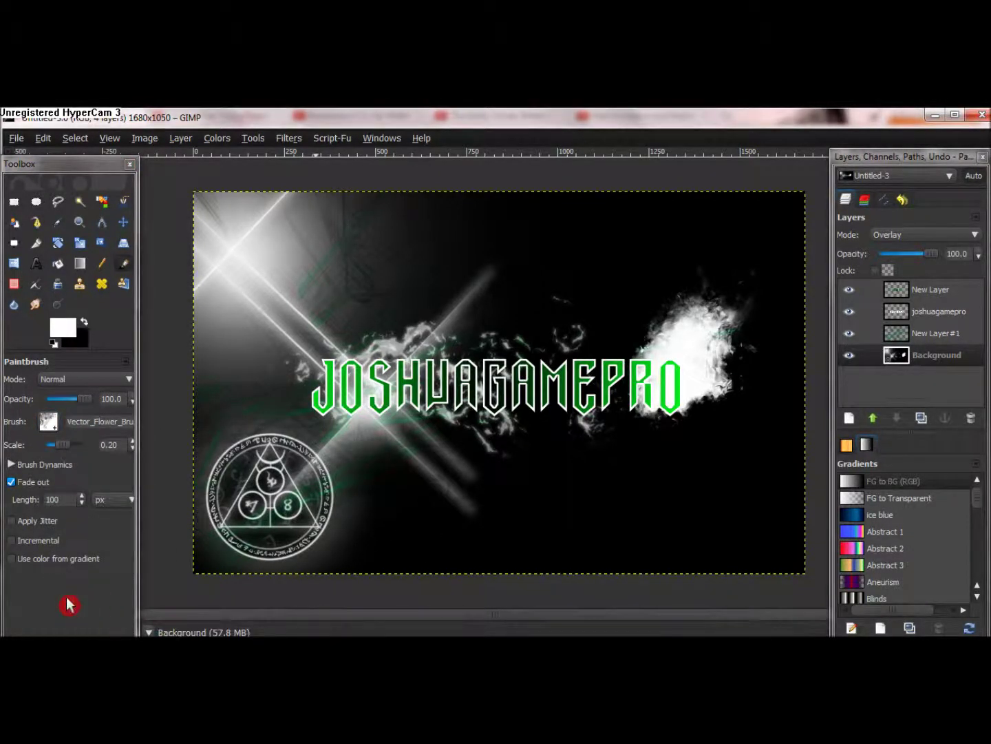
click(46, 421)
scroll(161, 623, down, 1)
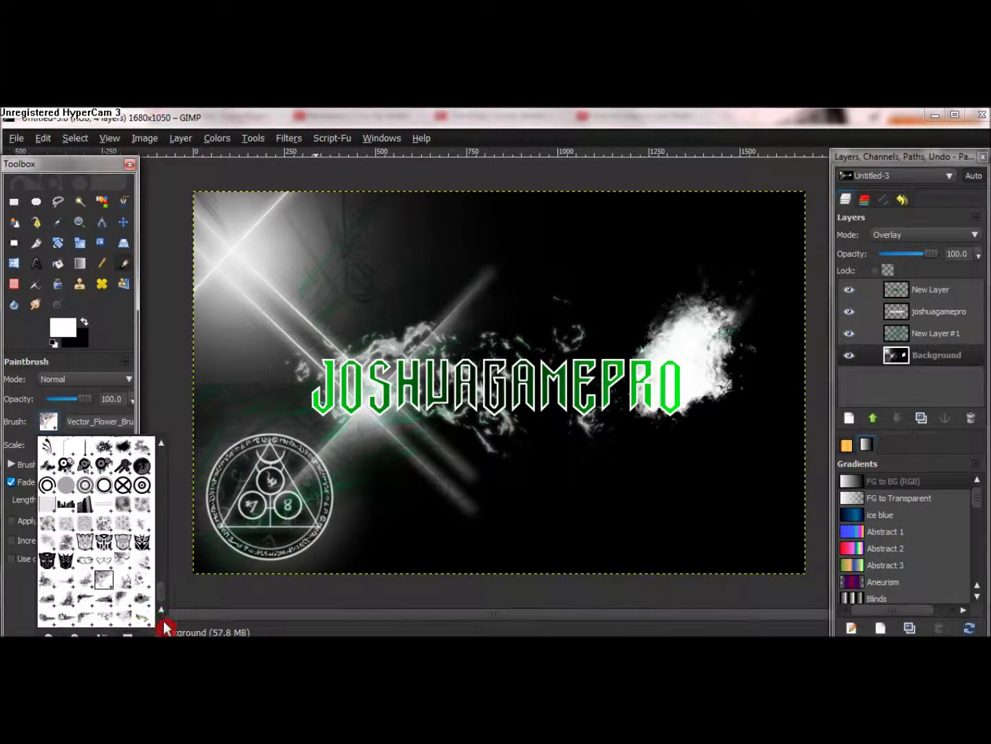
click(70, 617)
key(ctrl+z)
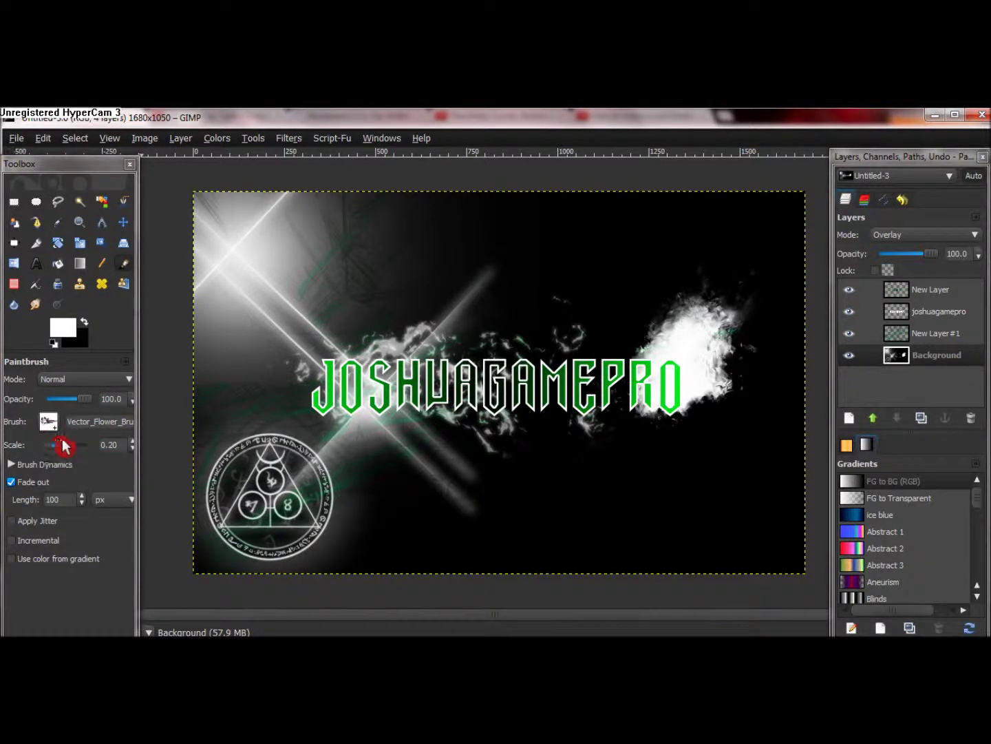
At brush scale 0.84, stamp a trial Decepticon emblem below the title, then undo it
drag(64, 446, 74, 445)
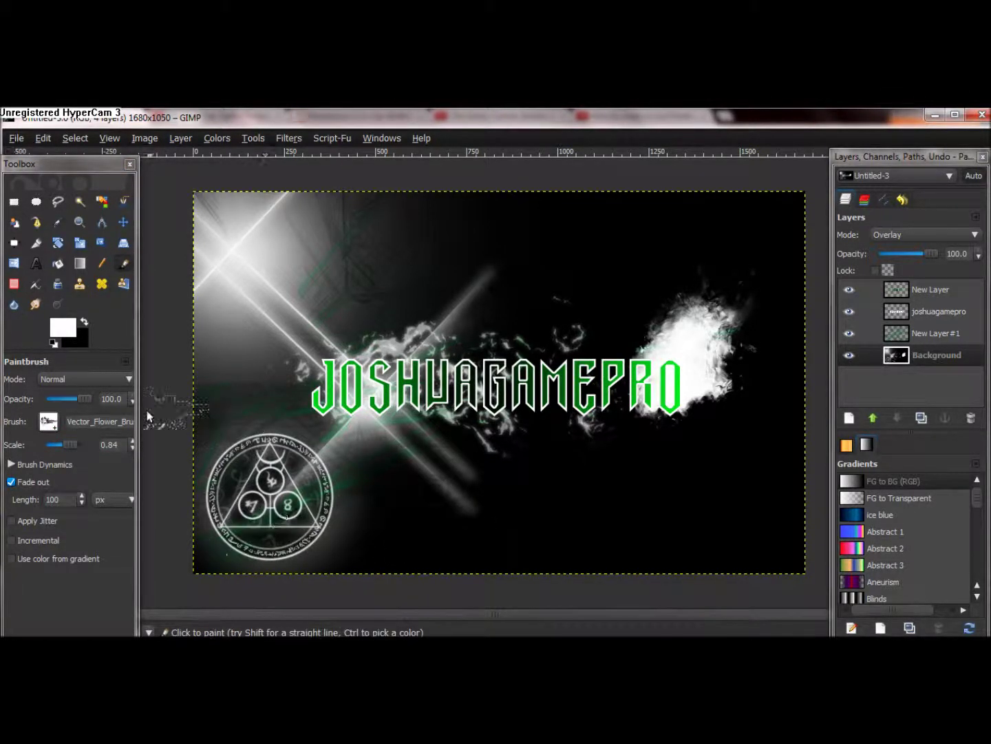
click(121, 423)
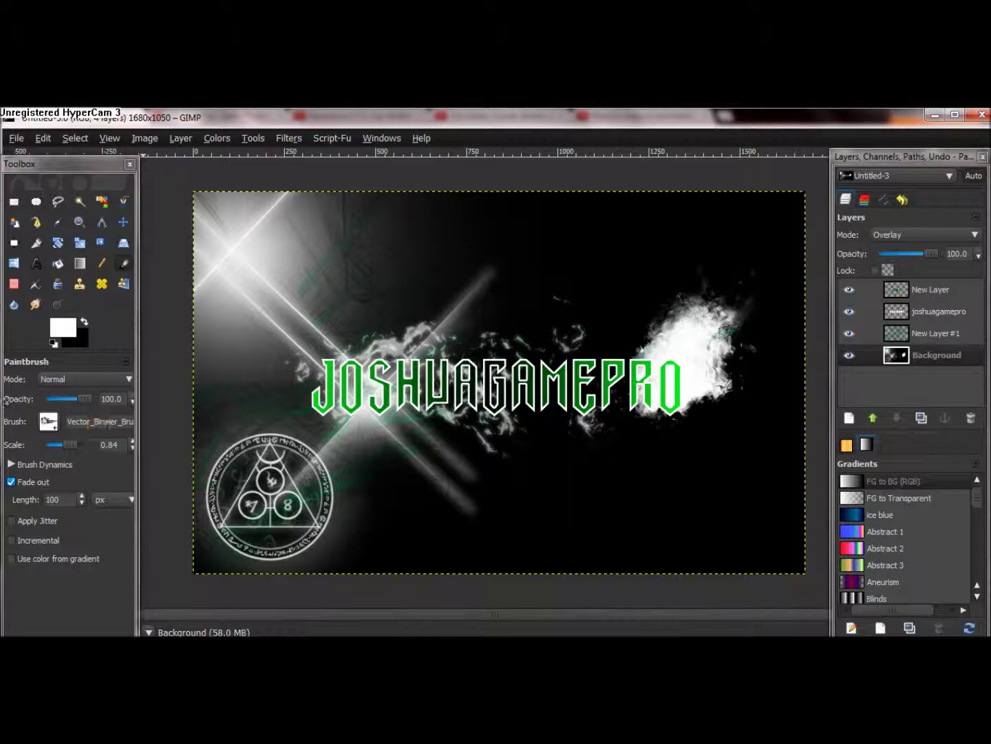
click(48, 423)
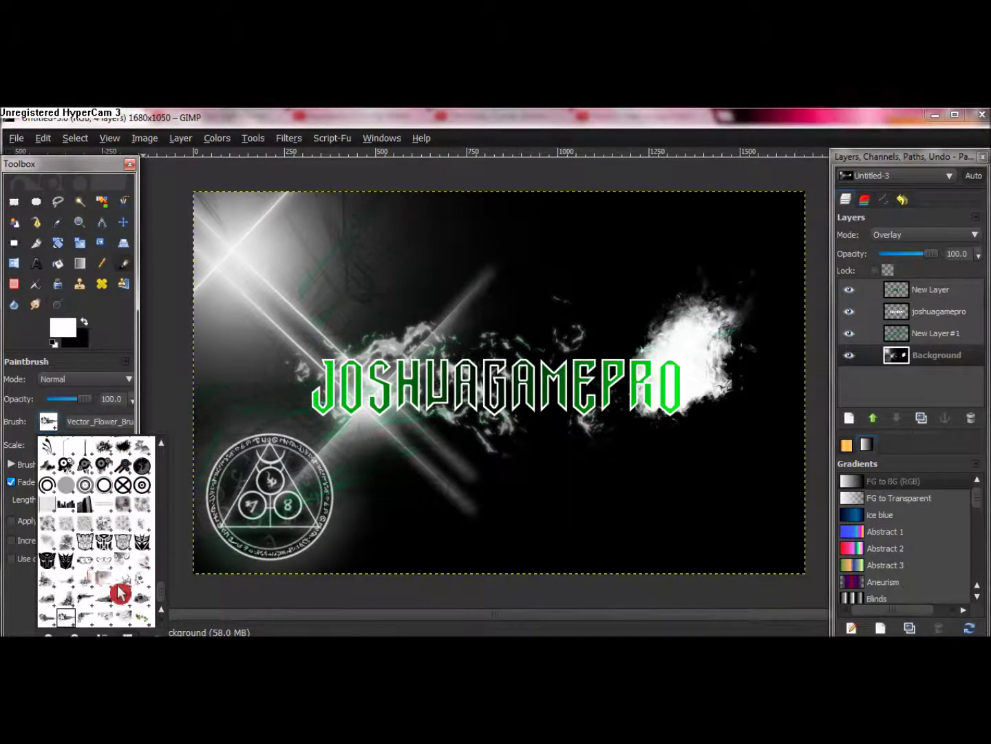
scroll(159, 586, up, 3)
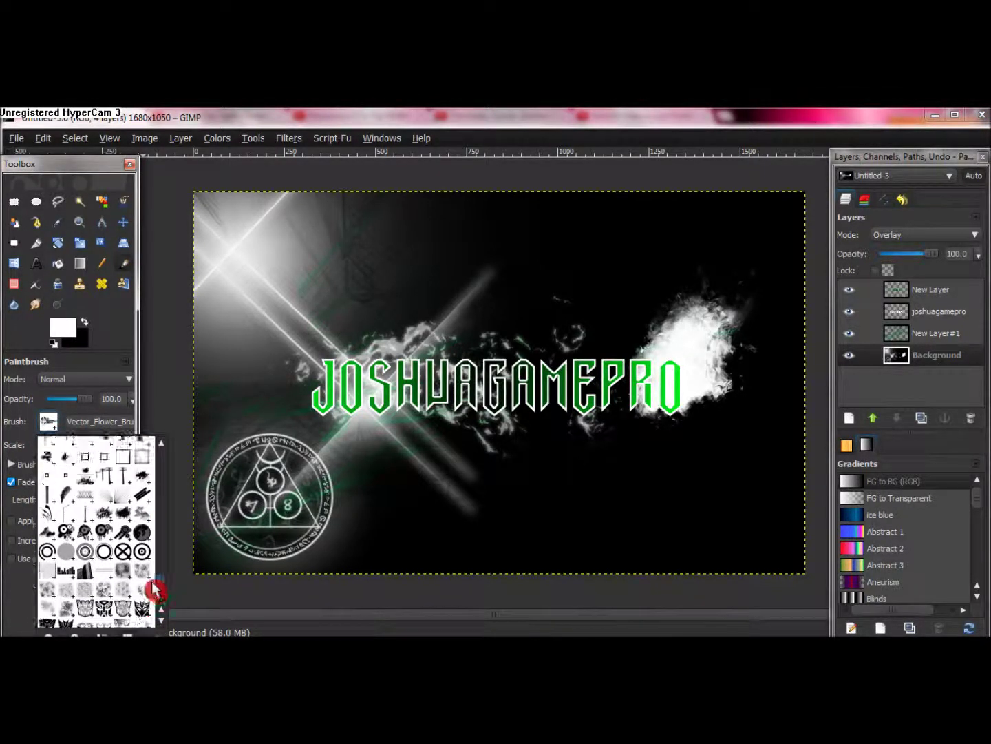
click(118, 612)
click(505, 489)
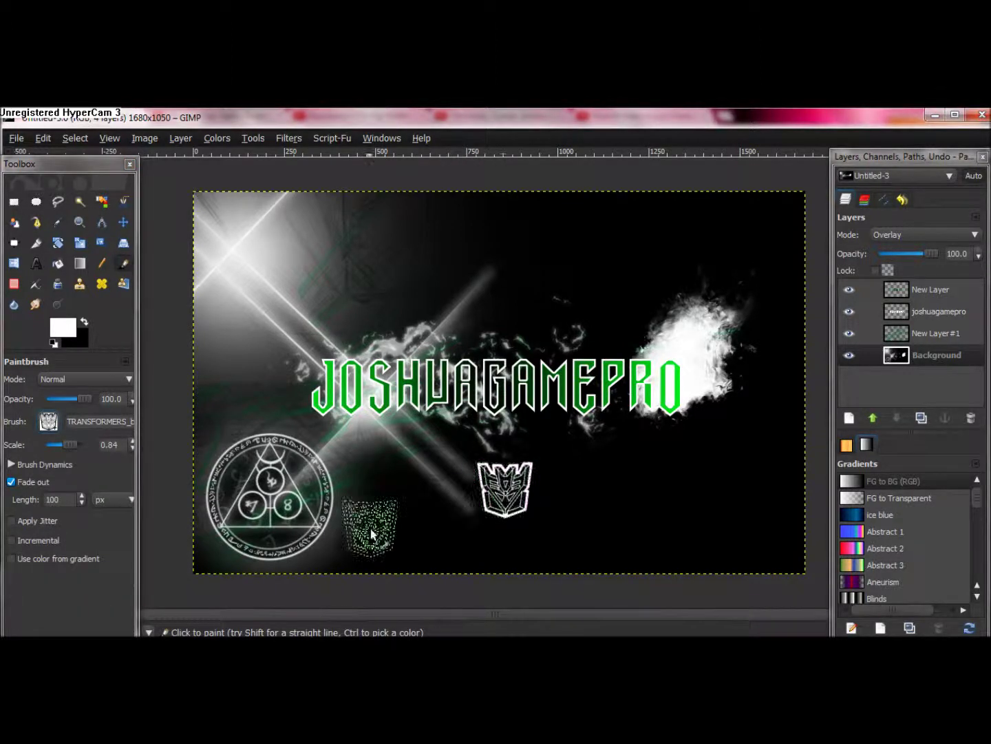
key(ctrl+z)
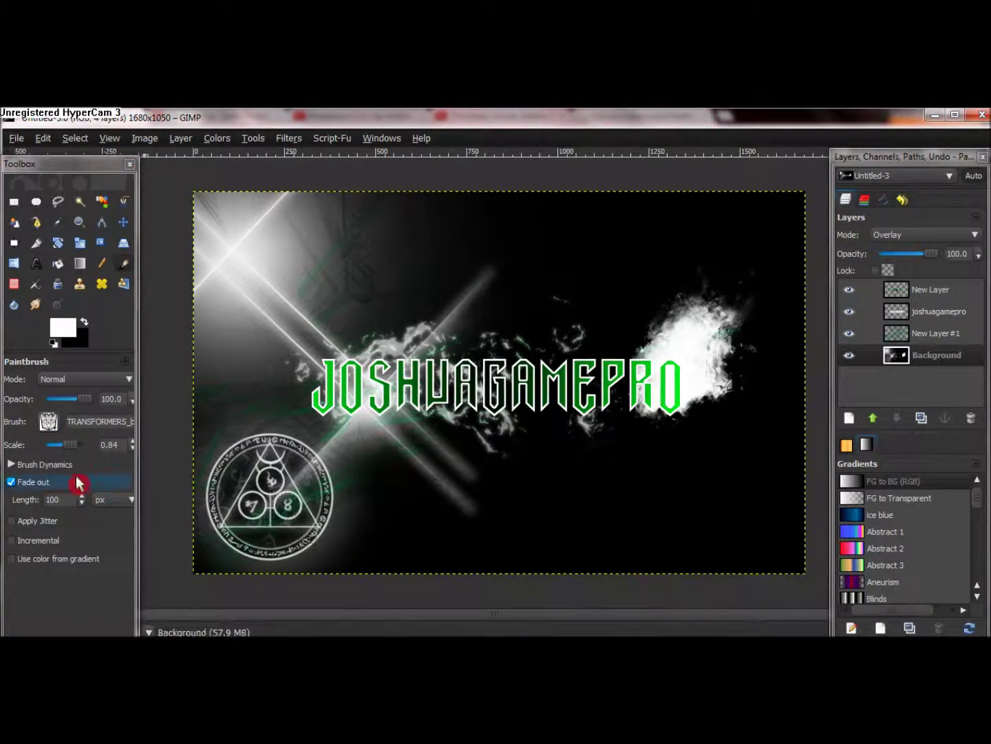
Stamp larger Decepticon logos top-right and below the text, undo them, and select the urban designs brush
click(73, 447)
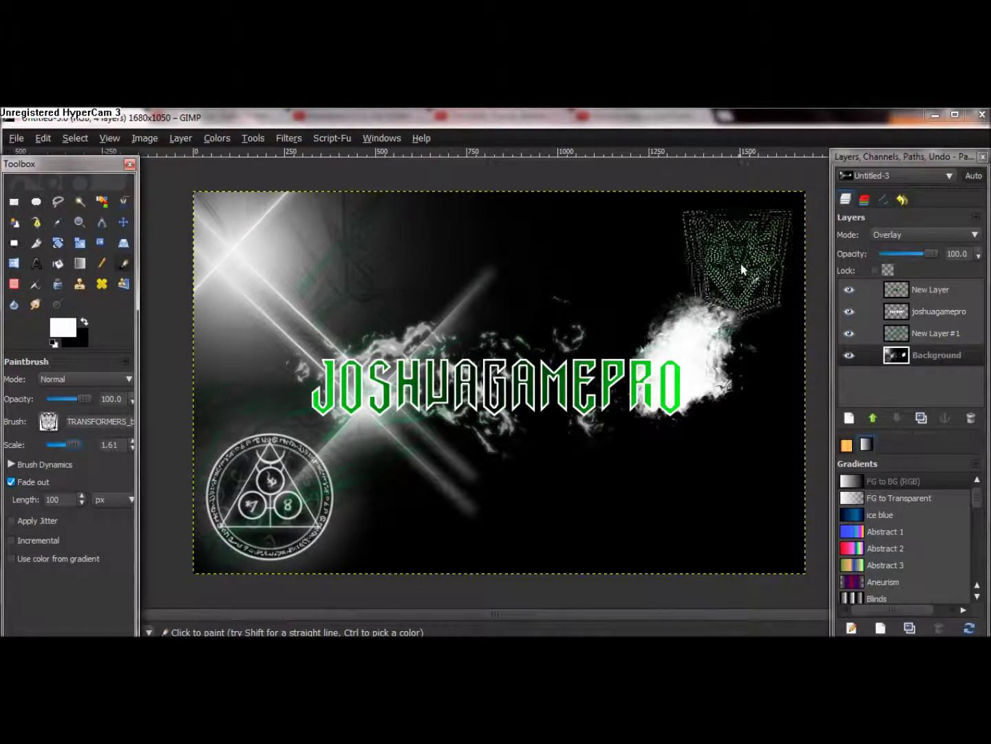
click(751, 244)
click(611, 510)
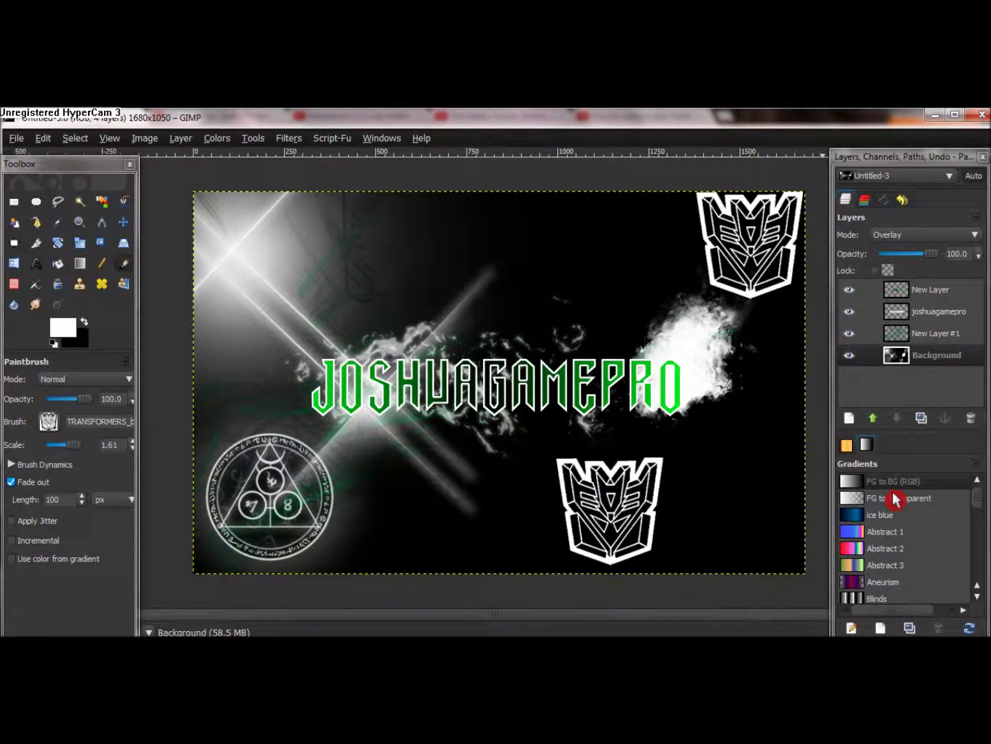
key(ctrl+z)
key(ctrl+z)
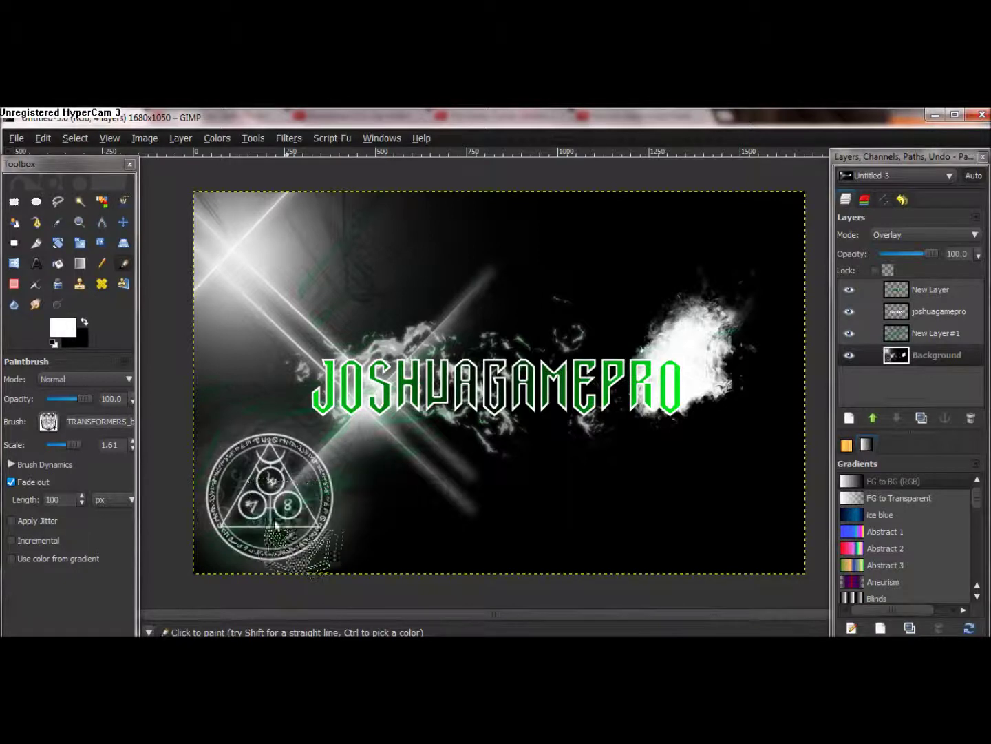
click(47, 421)
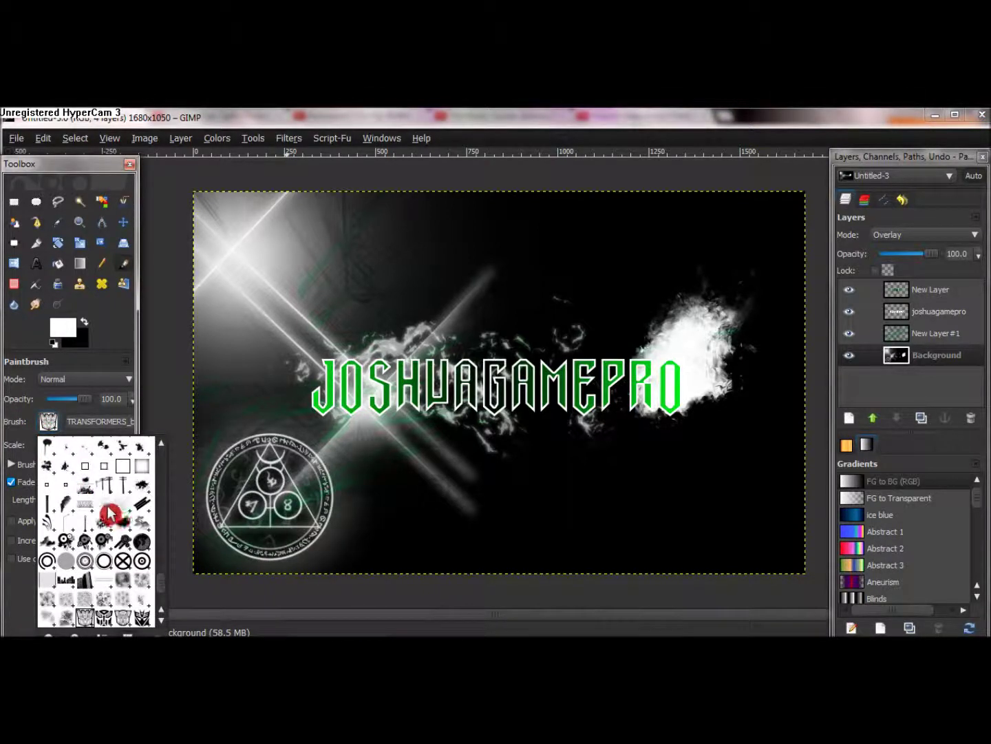
click(104, 507)
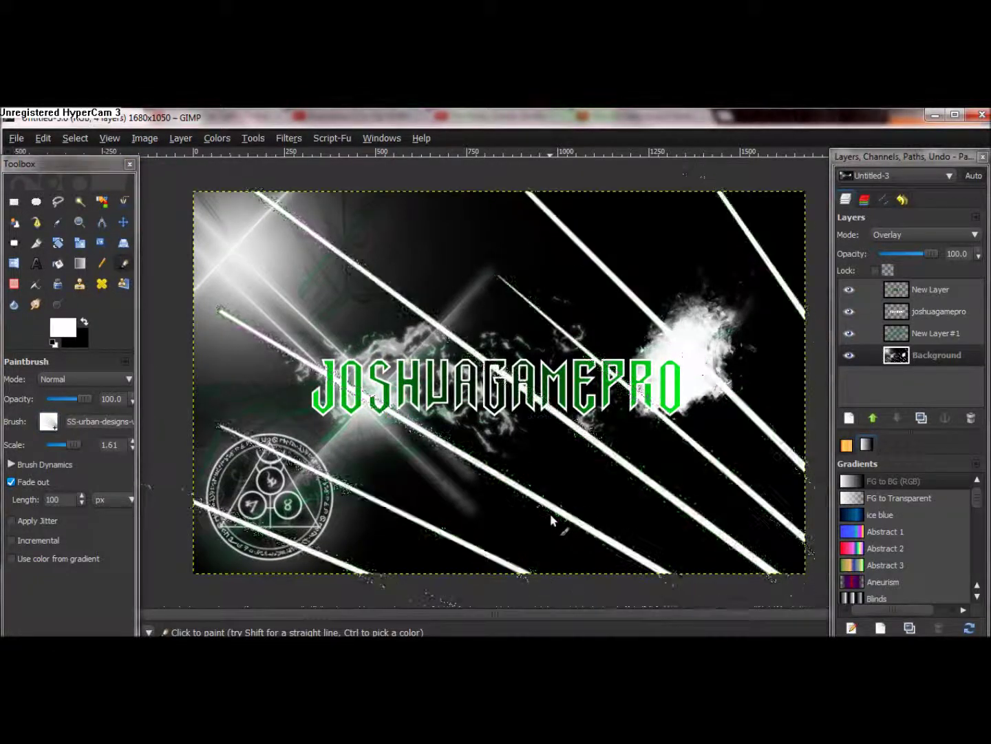
click(48, 422)
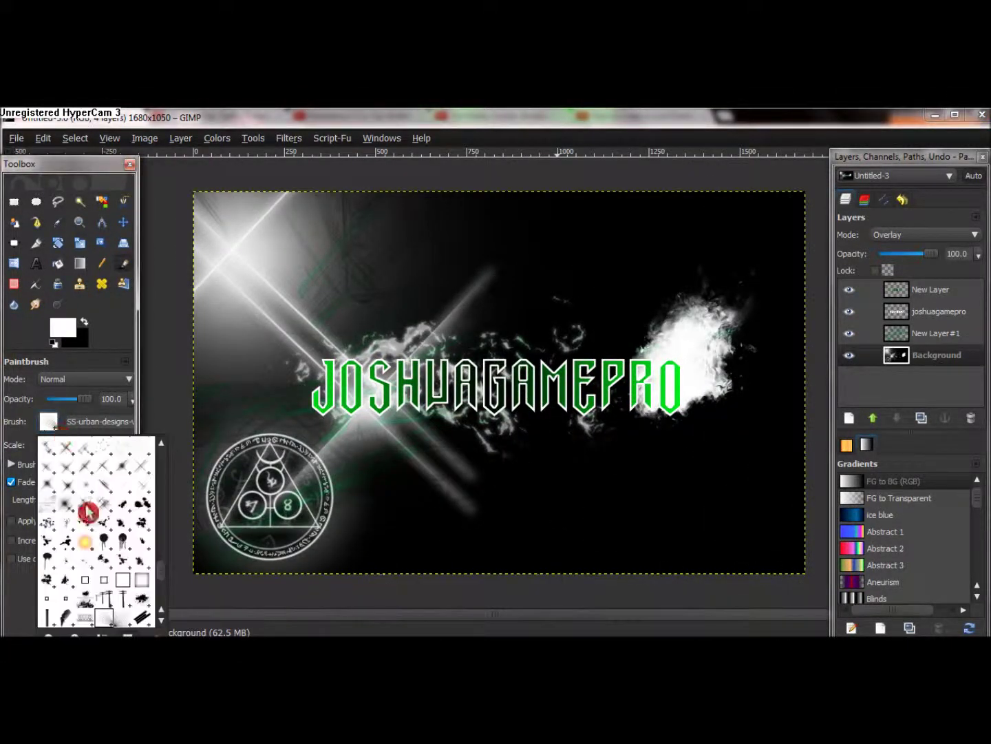
click(88, 511)
click(501, 574)
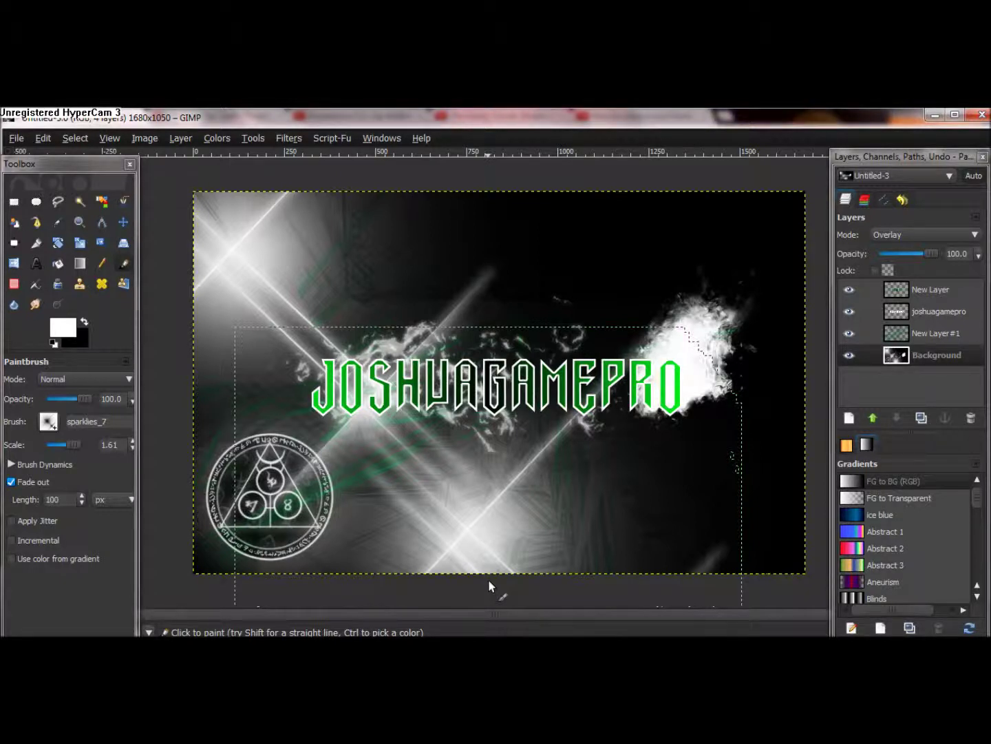
key(ctrl+z)
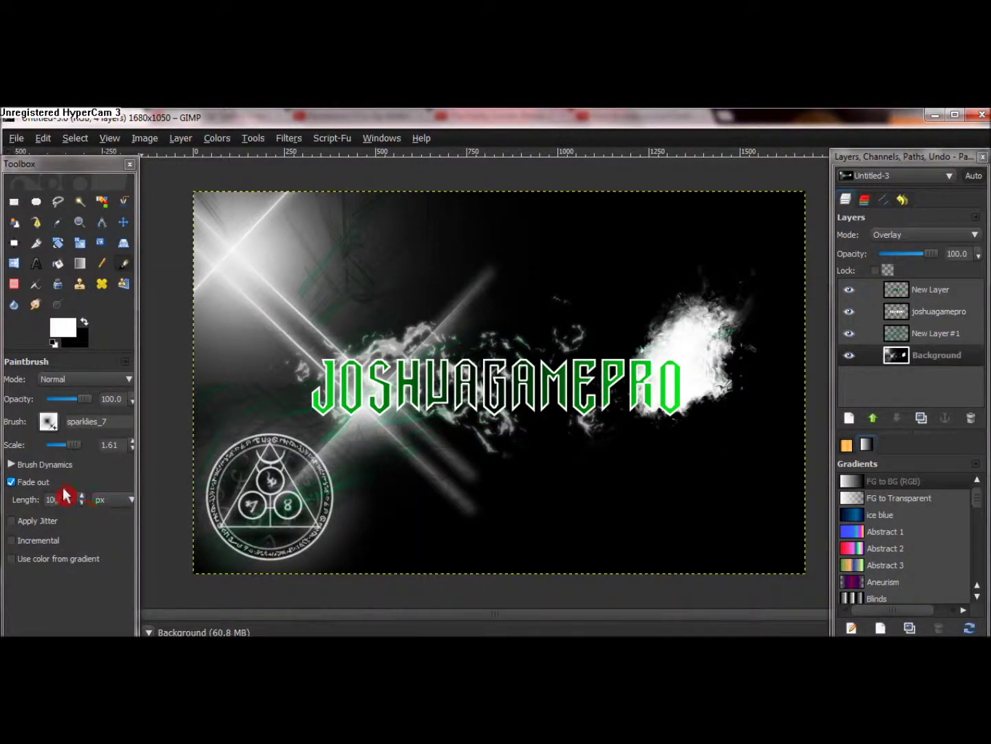
click(46, 424)
click(89, 540)
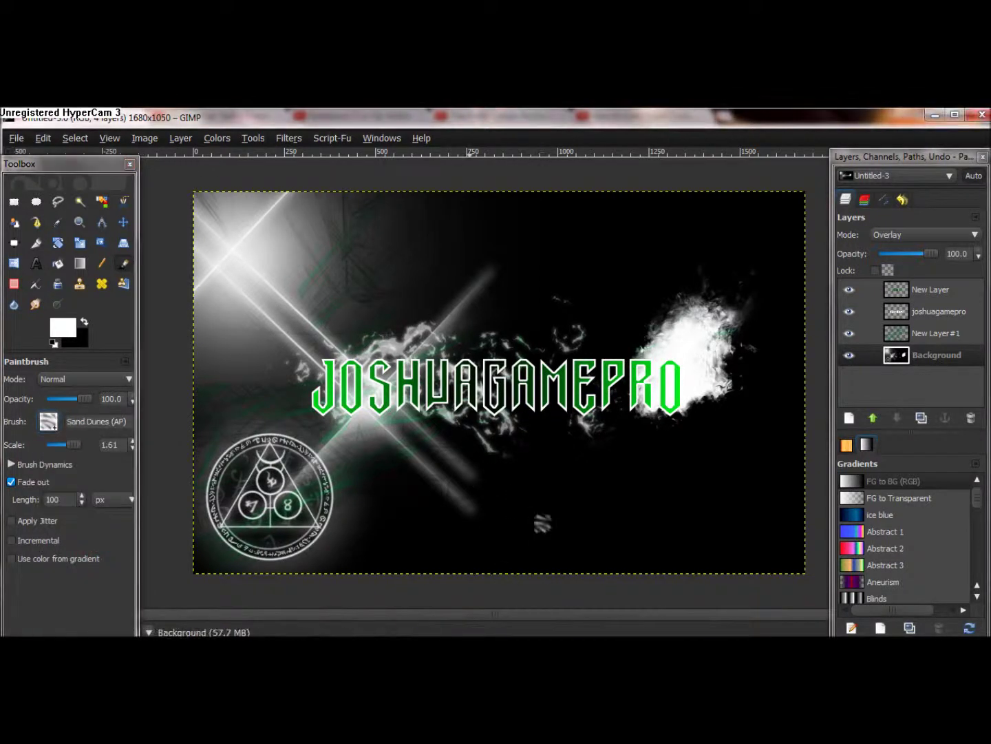
click(79, 444)
click(537, 515)
key(ctrl+z)
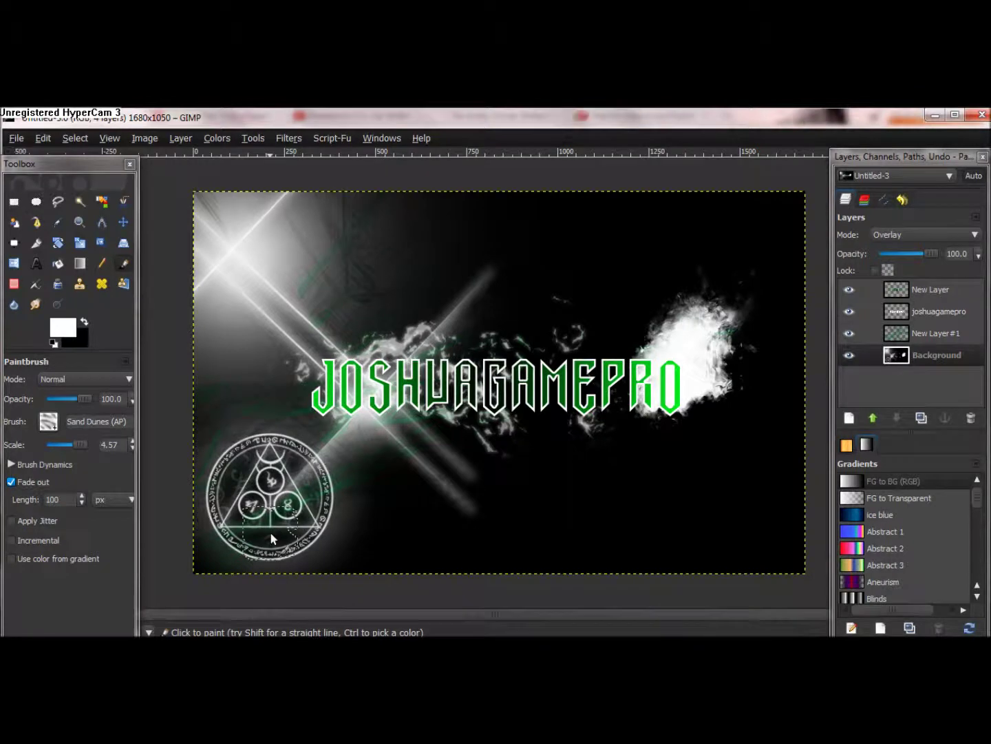
click(48, 421)
click(112, 509)
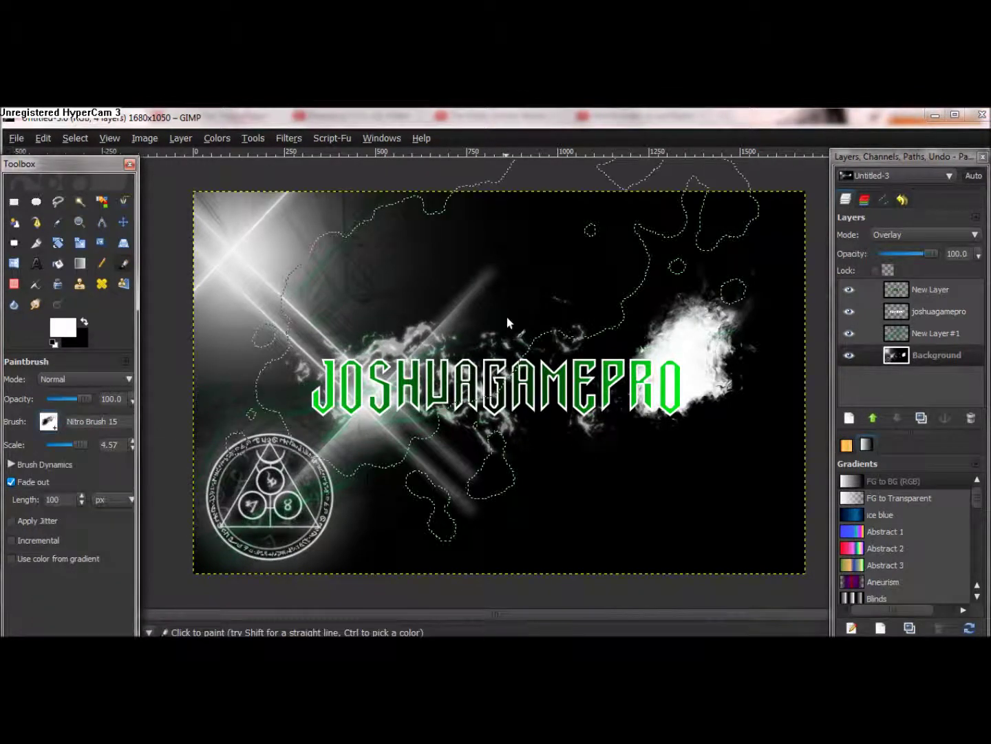
click(496, 386)
key(ctrl+z)
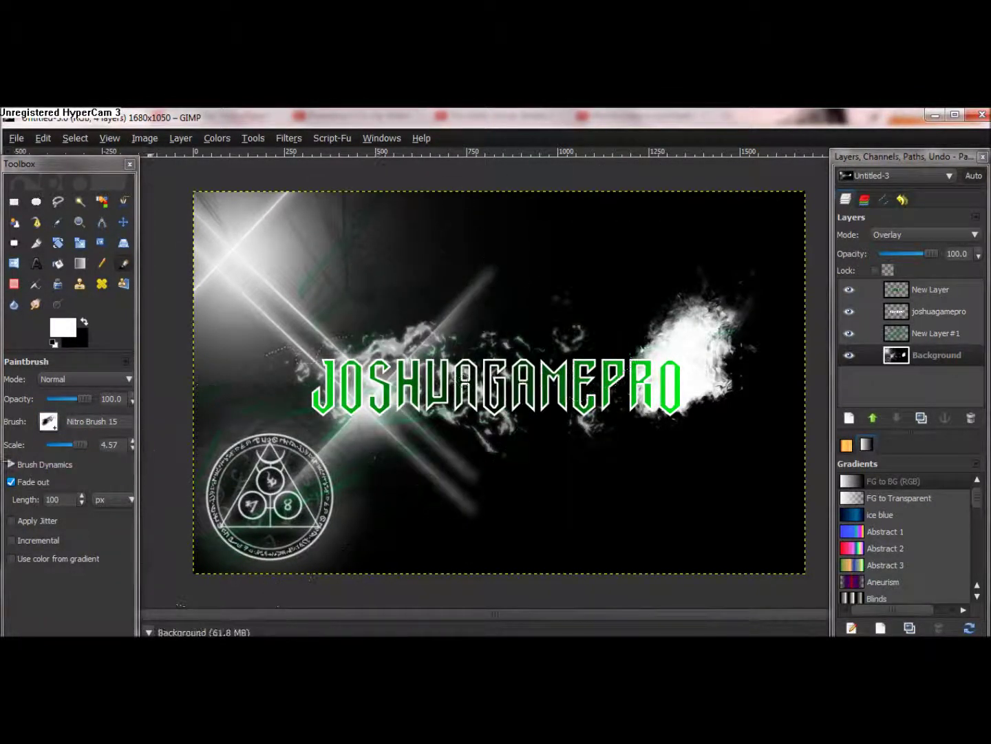
click(48, 421)
click(85, 543)
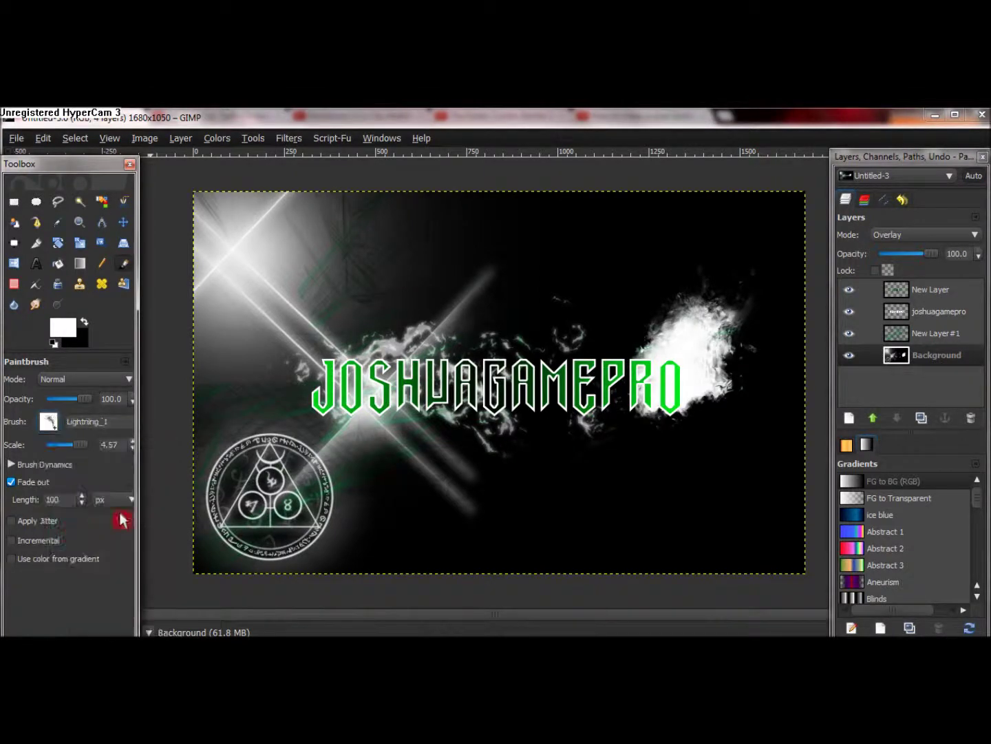
click(521, 572)
key(ctrl+z)
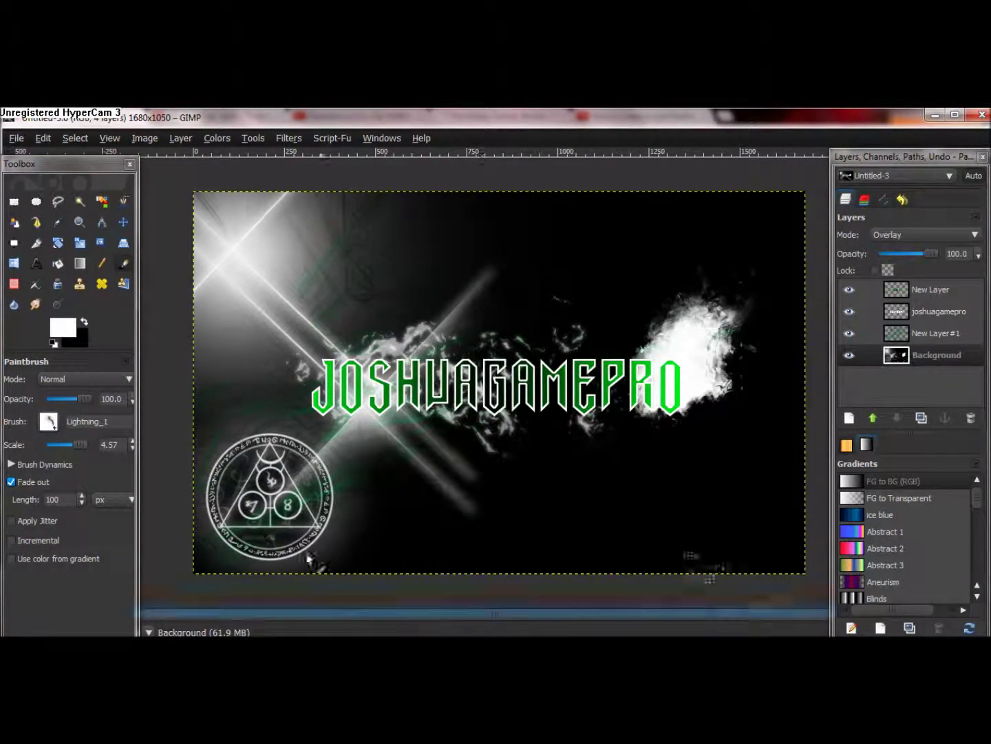
drag(81, 444, 72, 443)
click(573, 497)
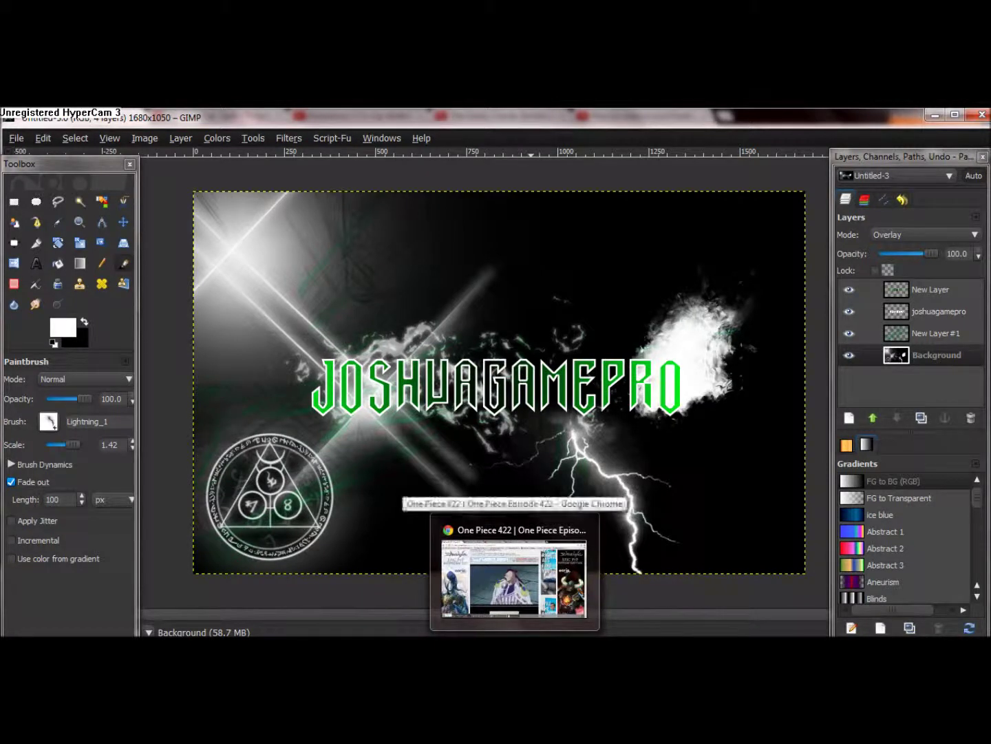
key(ctrl+z)
click(48, 421)
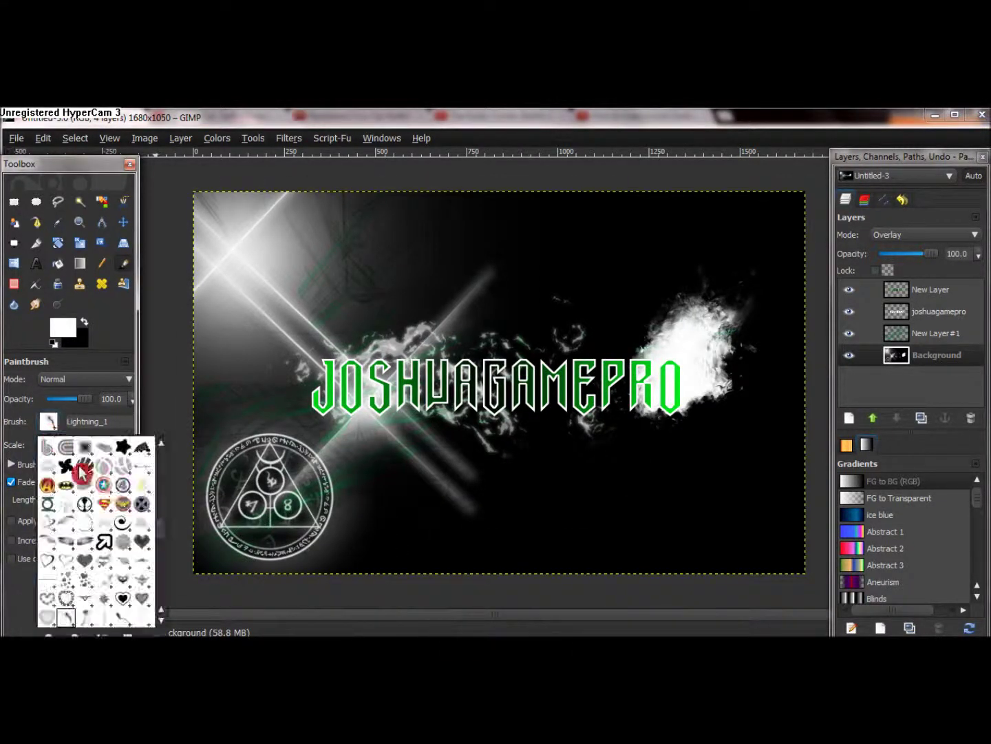
double_click(104, 543)
click(574, 480)
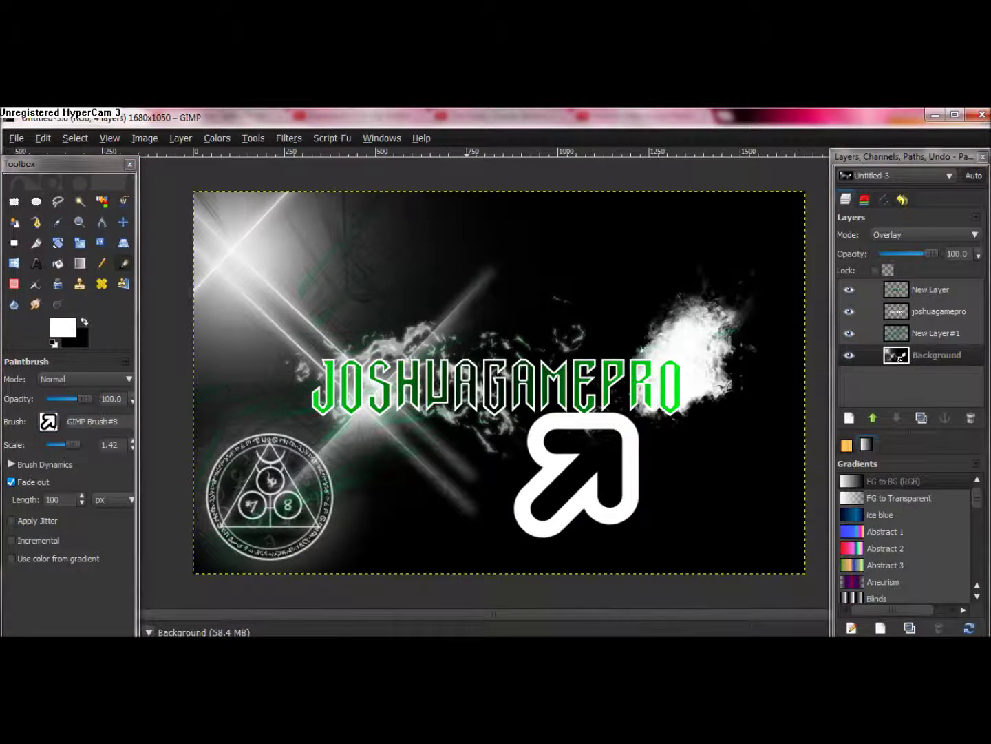
key(ctrl+z)
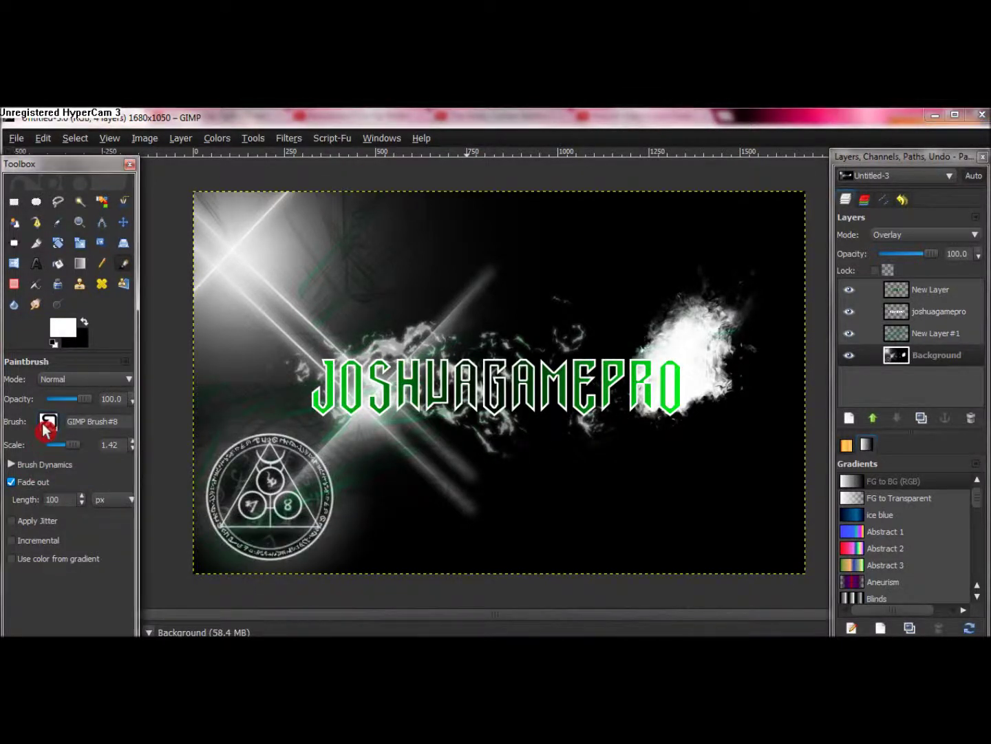
click(48, 421)
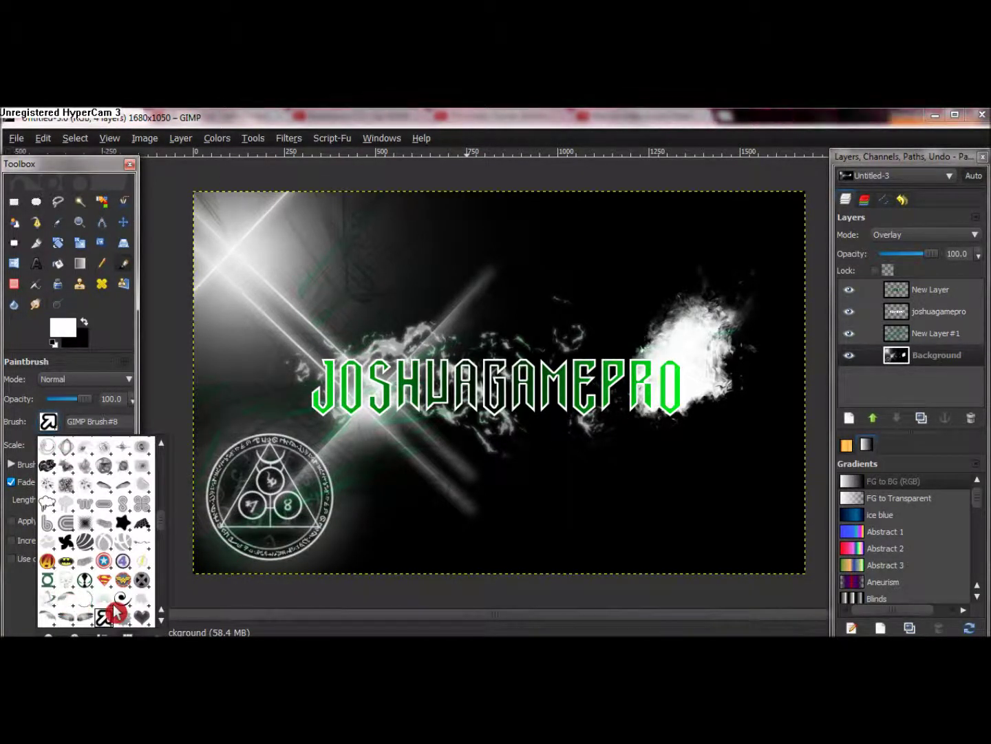
click(53, 610)
drag(210, 580, 525, 517)
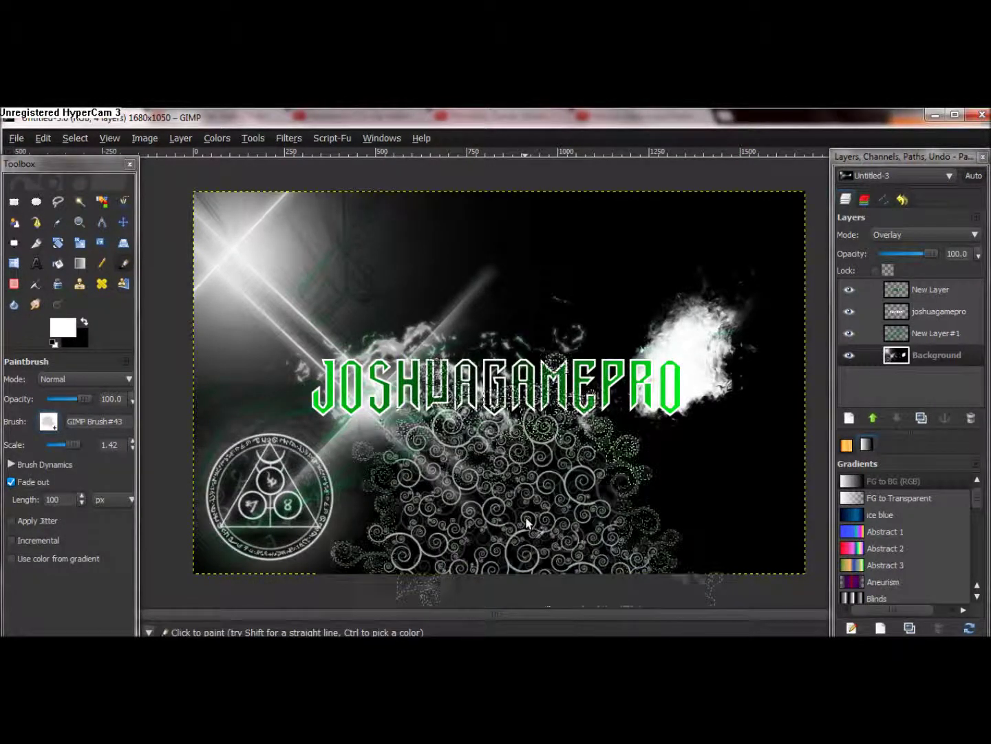
key(ctrl+z)
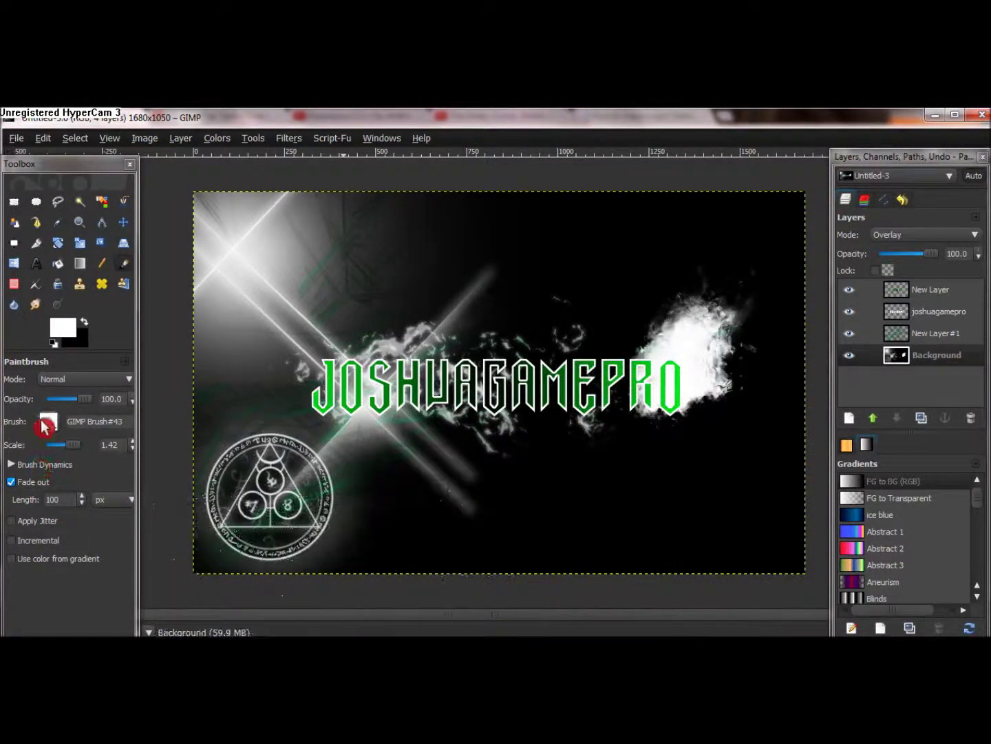
click(47, 425)
click(121, 488)
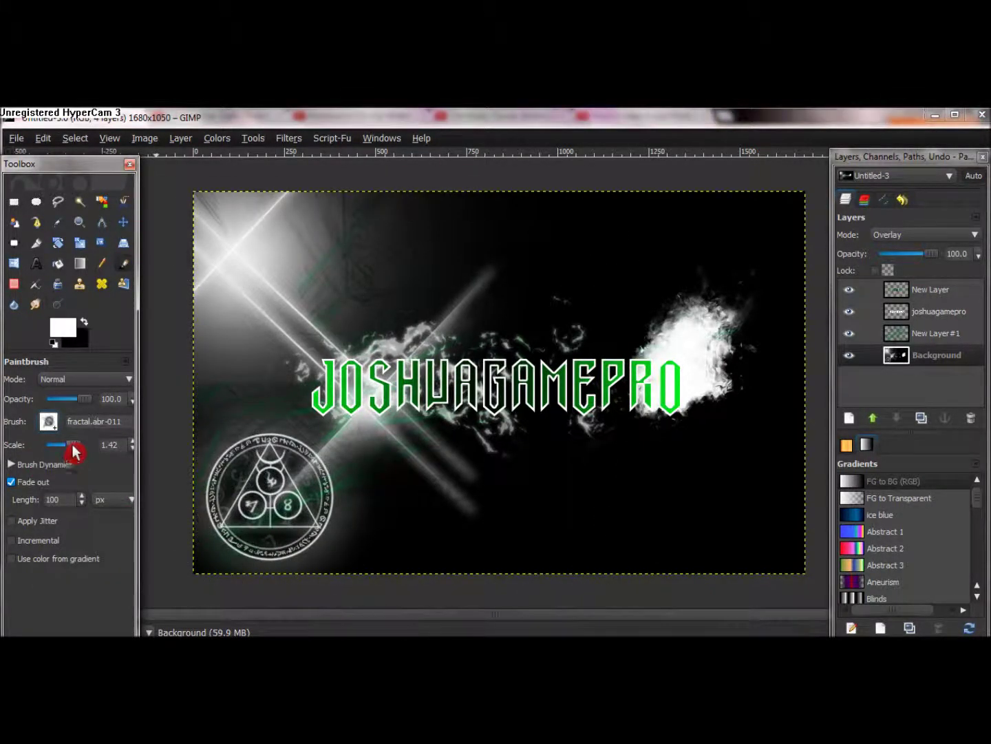
drag(71, 451, 68, 451)
click(585, 550)
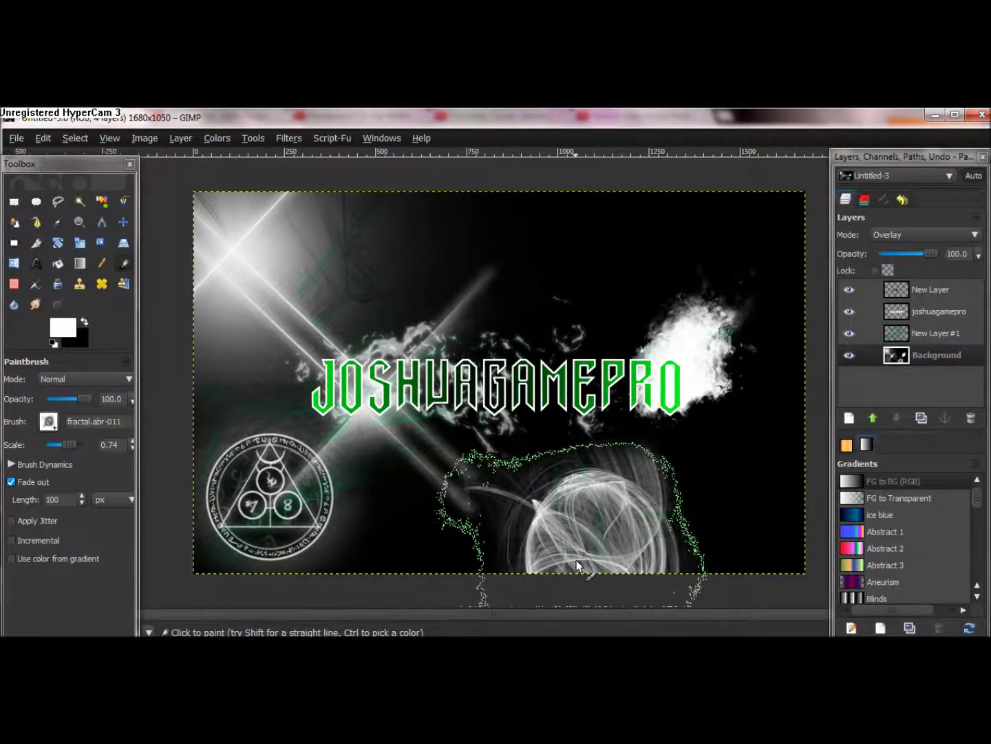
key(ctrl+z)
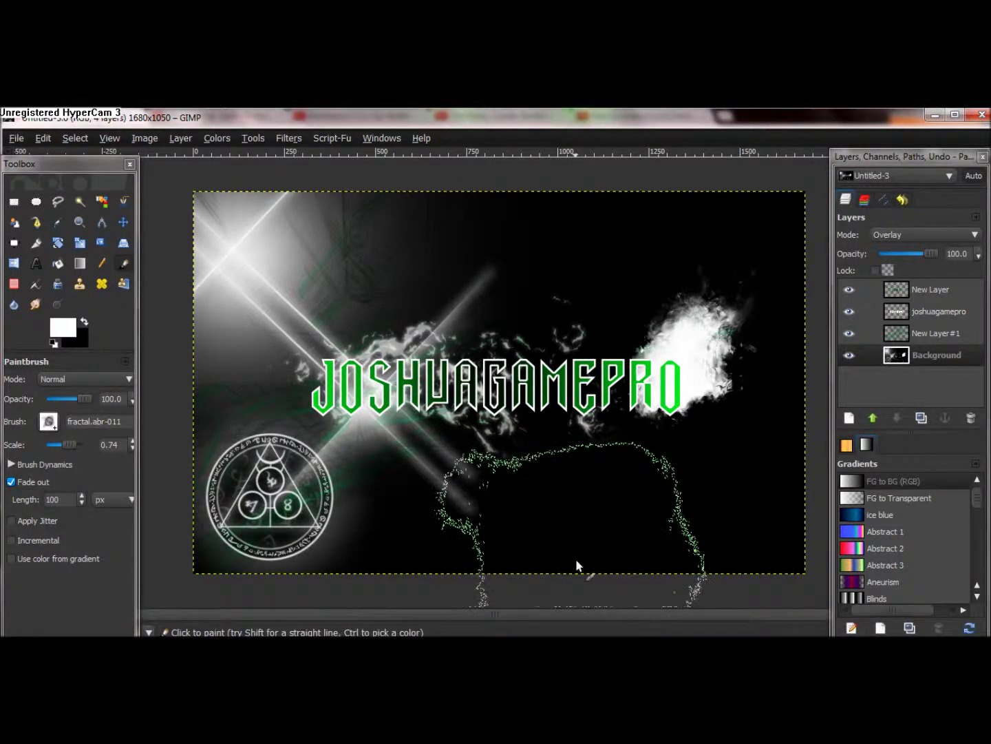
click(55, 423)
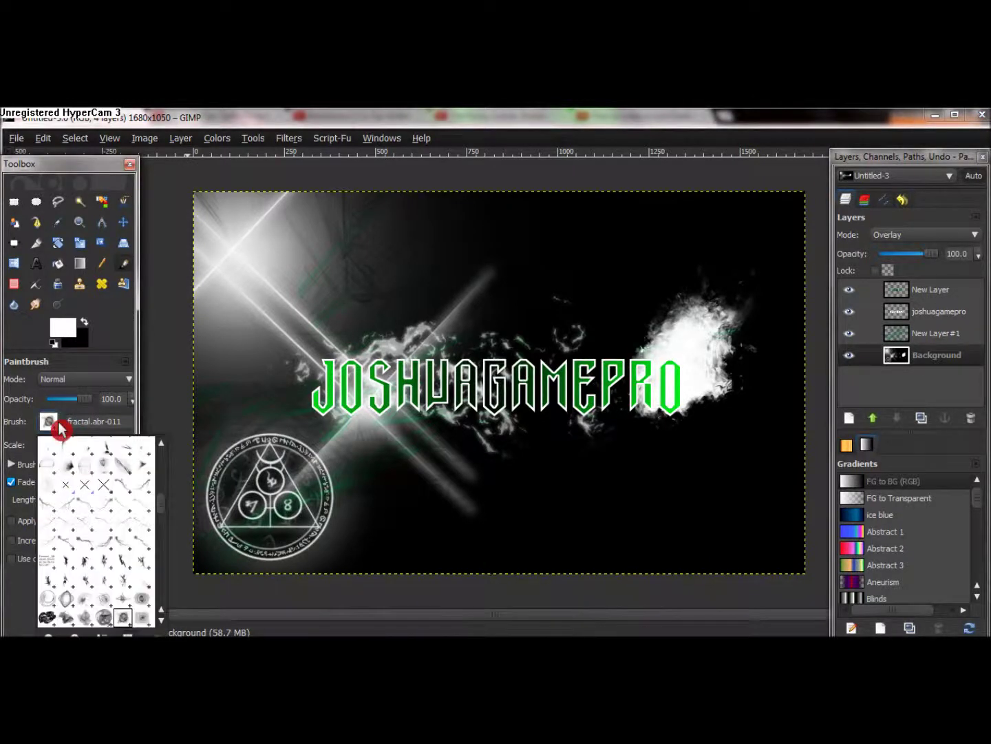
click(114, 573)
click(389, 482)
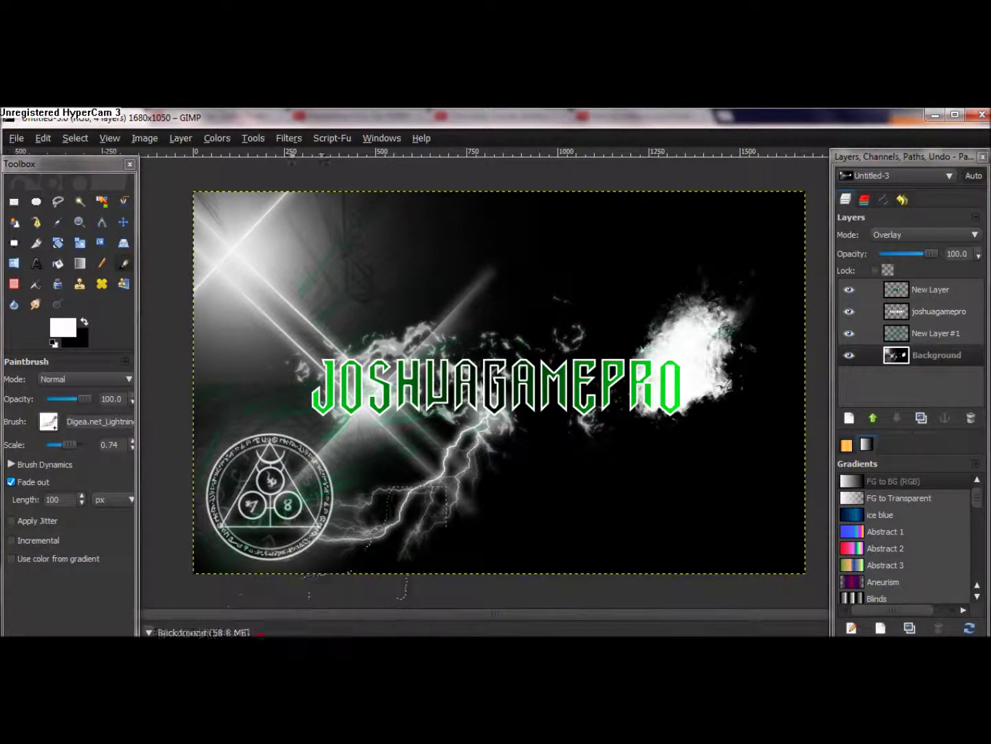
key(ctrl+z)
click(46, 422)
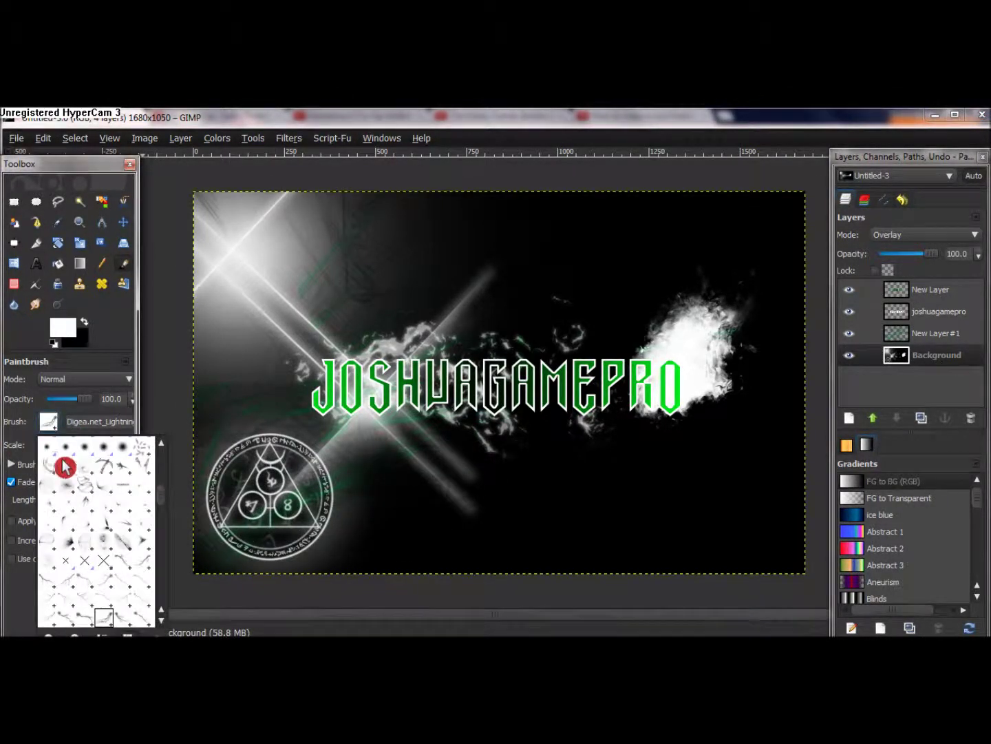
click(131, 628)
click(66, 450)
click(634, 481)
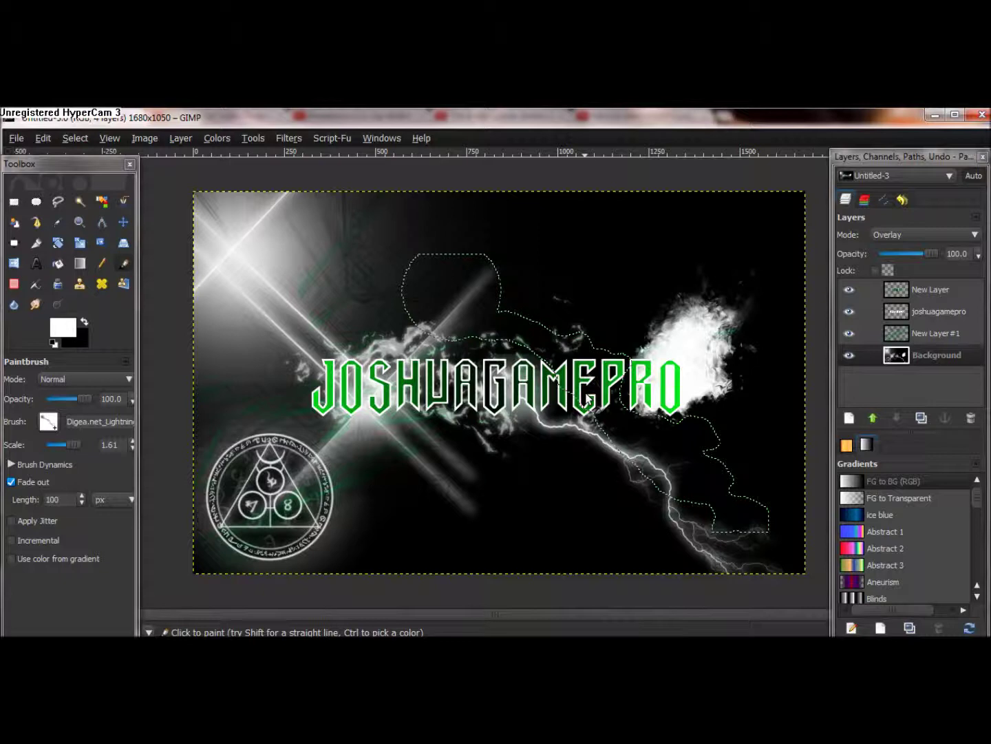
key(ctrl+z)
click(49, 421)
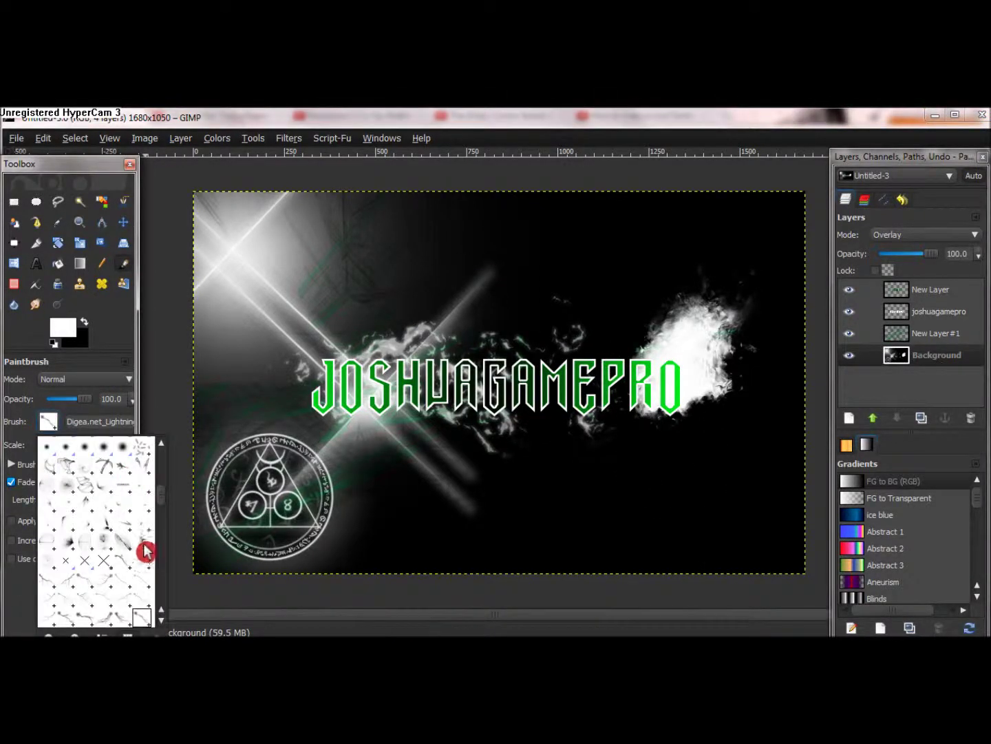
Try cosmic lights brush bursts at the lower right and centre, undoing each one
click(145, 551)
click(716, 495)
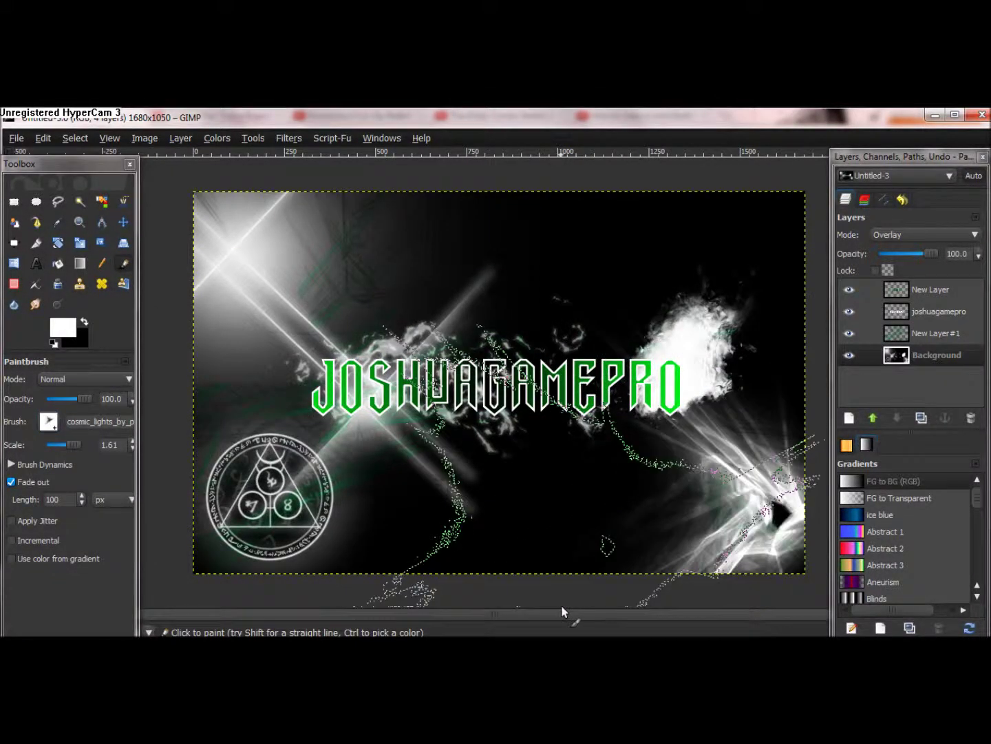
key(ctrl+z)
click(482, 430)
key(ctrl+z)
click(480, 431)
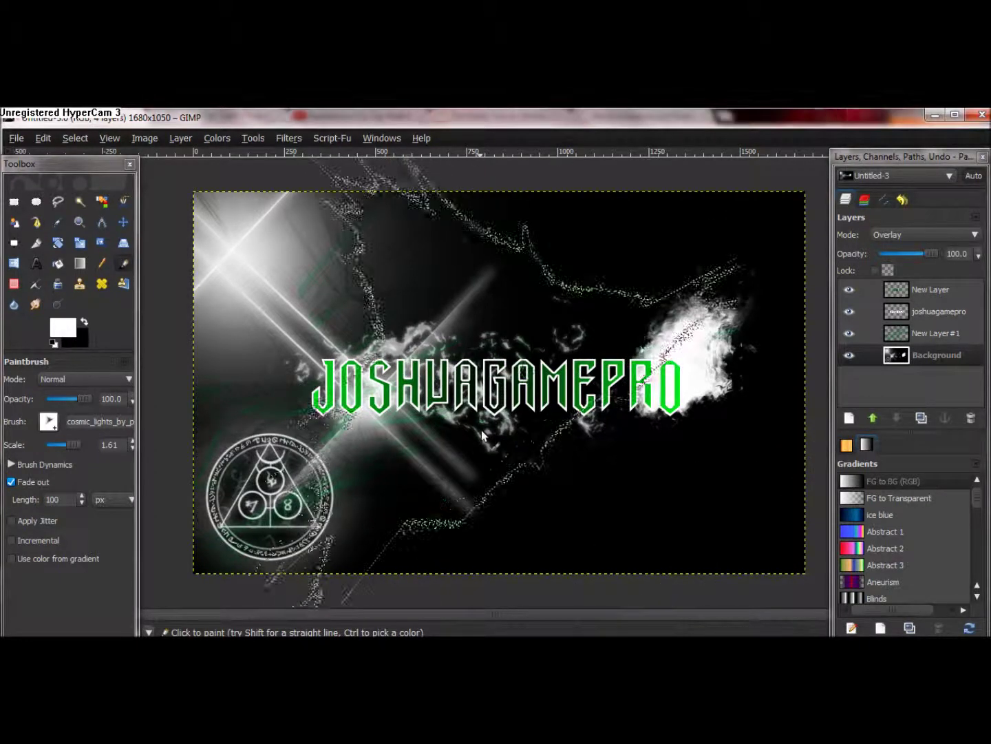
key(ctrl+z)
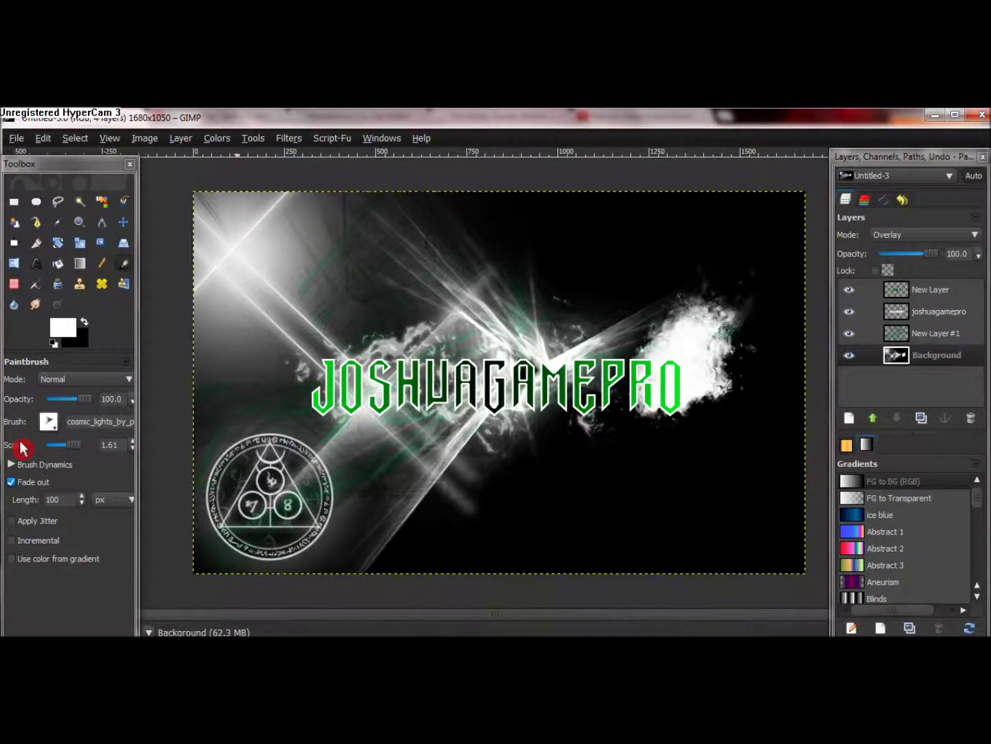
key(ctrl+z)
At brush scale 1.09, paint trial light bursts in several placements and undo every one
drag(77, 451, 69, 449)
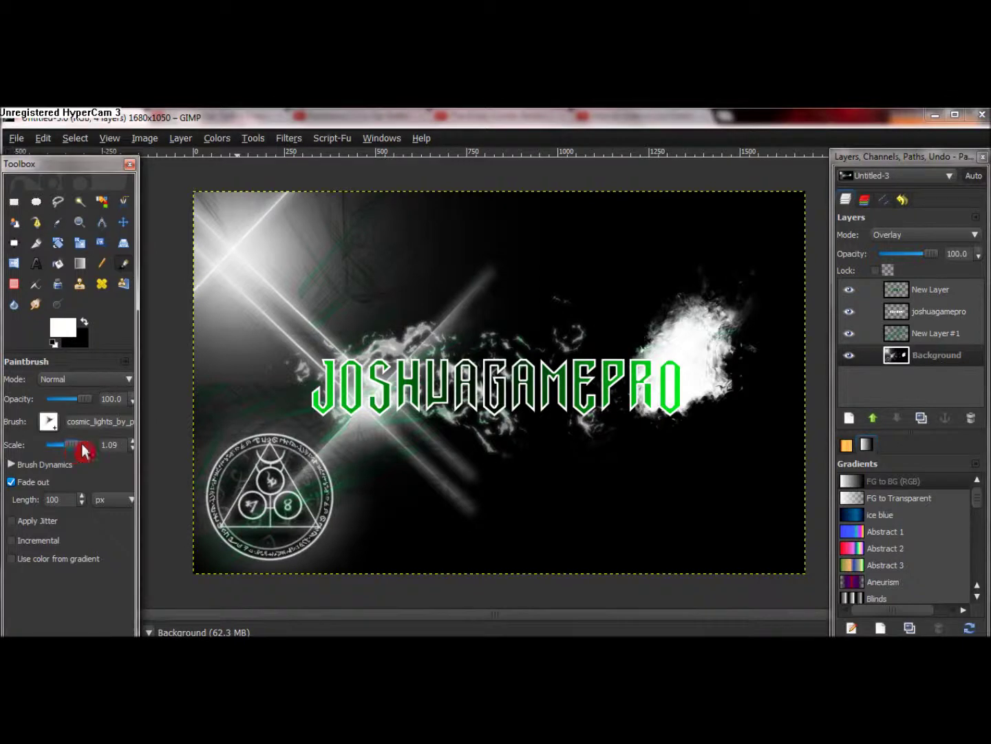
click(726, 506)
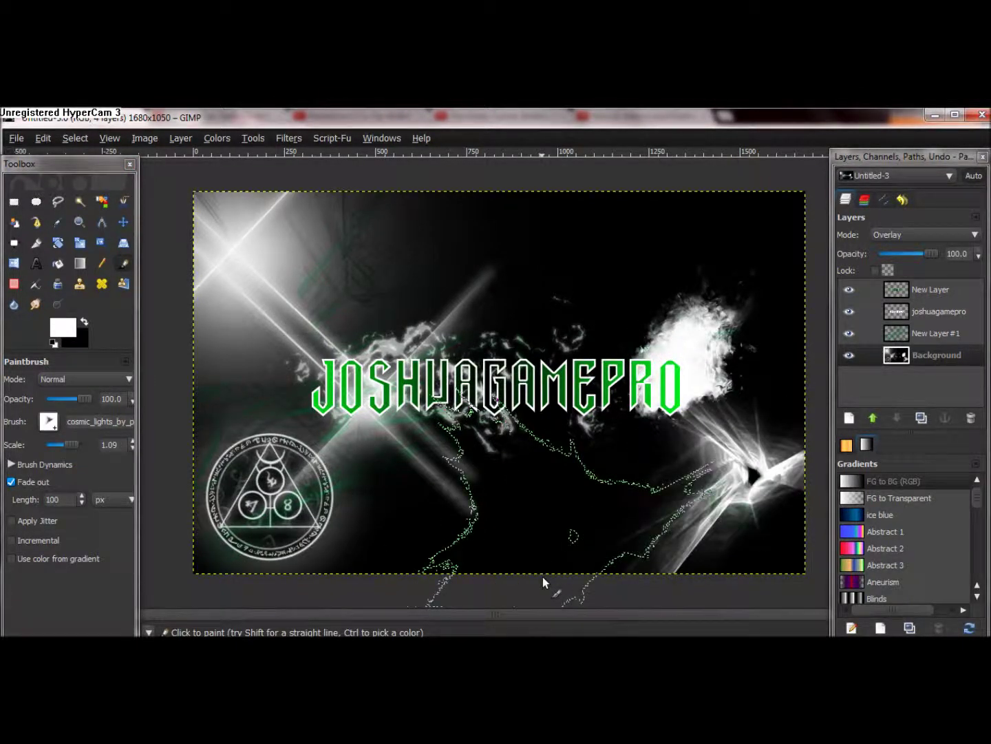
key(ctrl+z)
drag(551, 282, 404, 529)
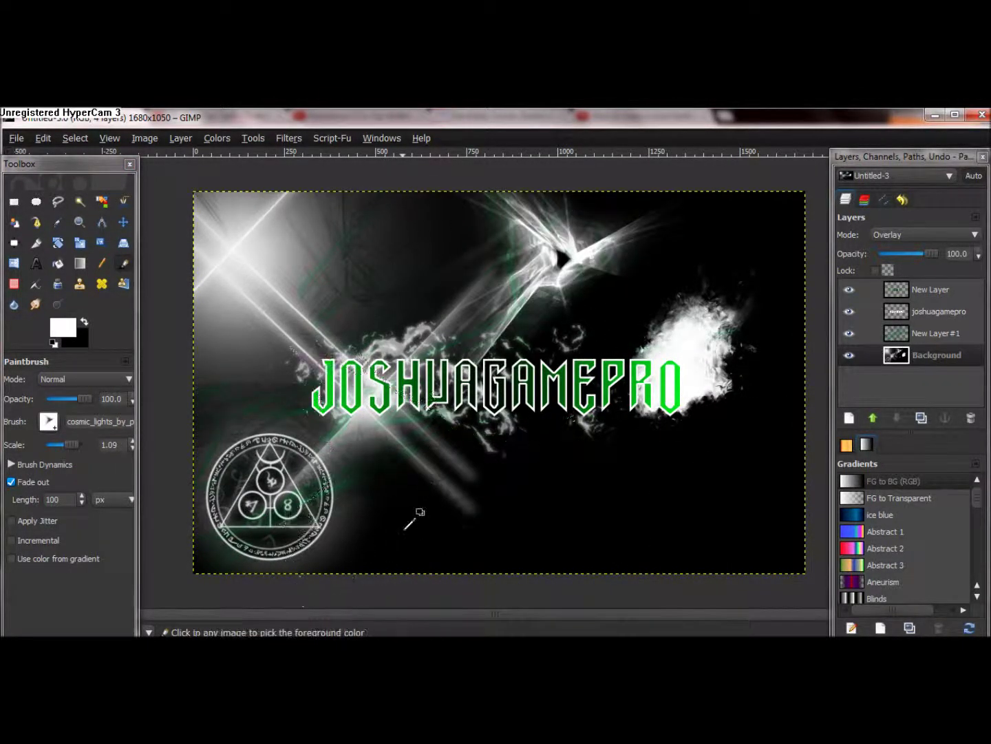
key(ctrl+z)
drag(566, 458, 312, 569)
key(ctrl+z)
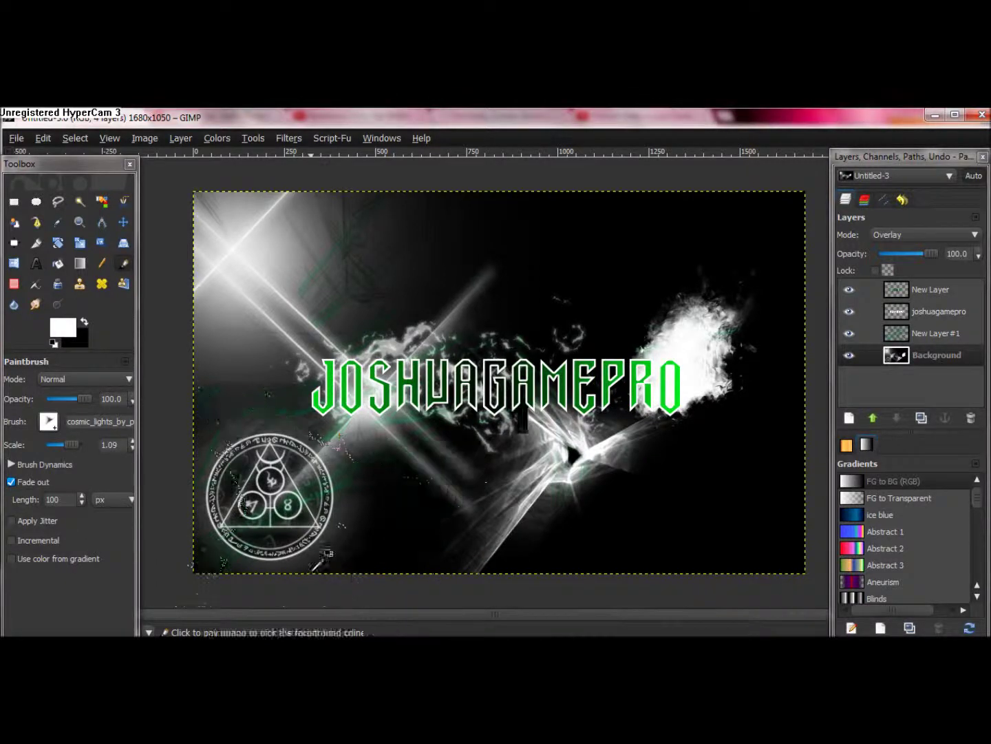
drag(641, 455, 538, 558)
key(ctrl+z)
drag(792, 503, 624, 593)
key(ctrl+z)
drag(530, 482, 412, 571)
key(ctrl+z)
drag(481, 310, 413, 386)
key(ctrl+z)
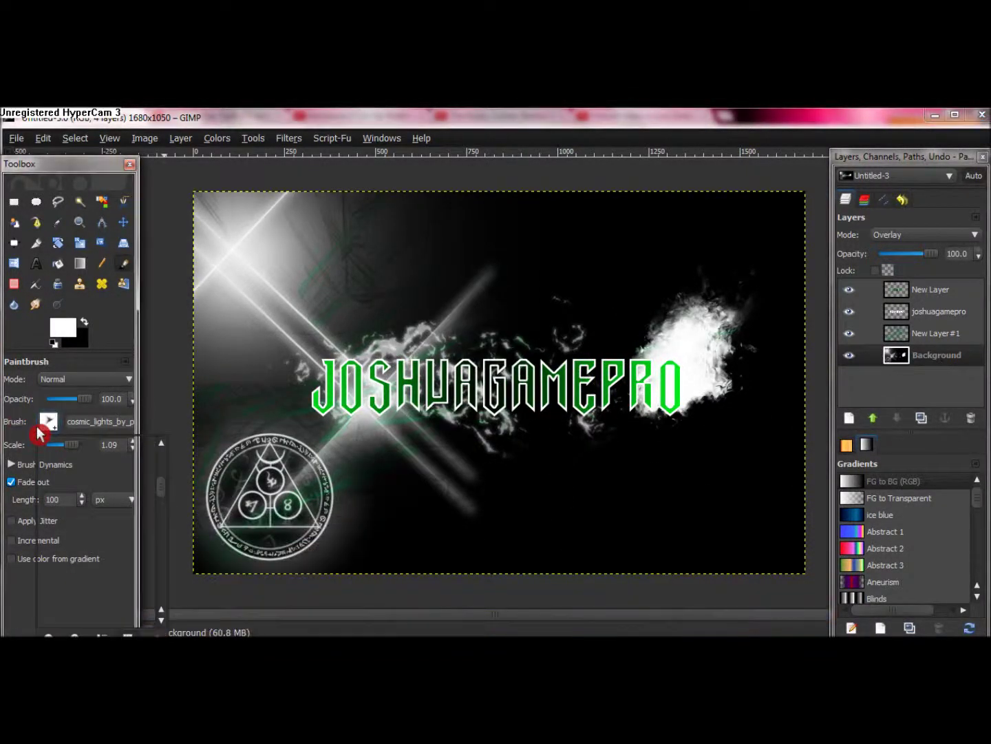
Try a smoky swirl brush at the centre and bottom-right corner, then undo both stamps
click(47, 422)
click(104, 618)
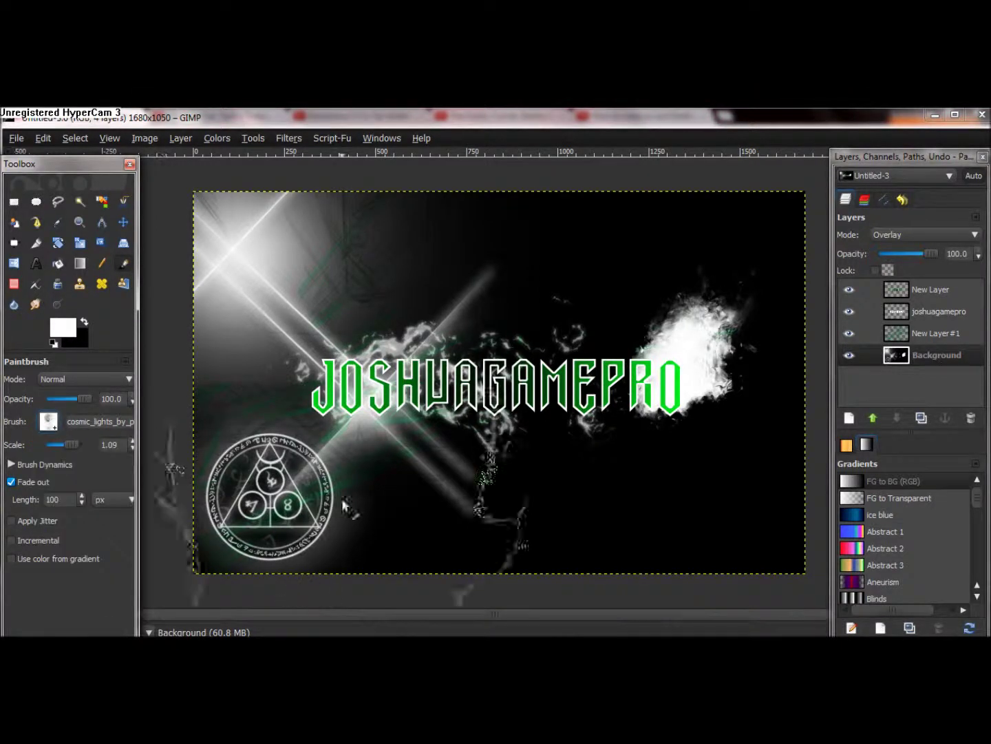
click(451, 430)
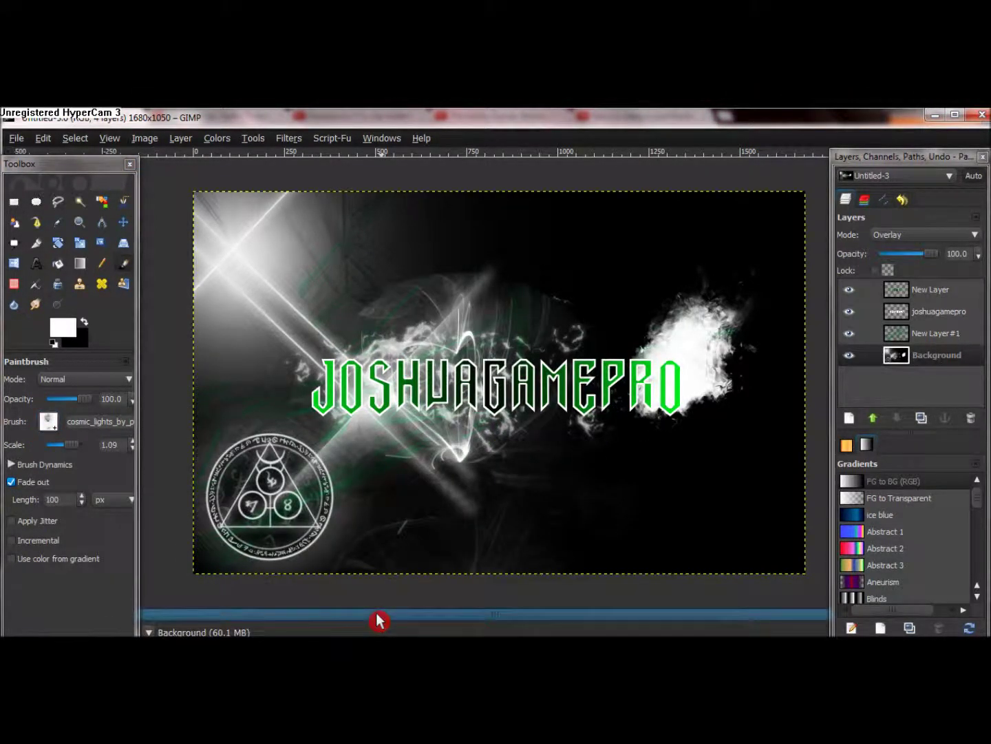
key(ctrl+z)
click(792, 548)
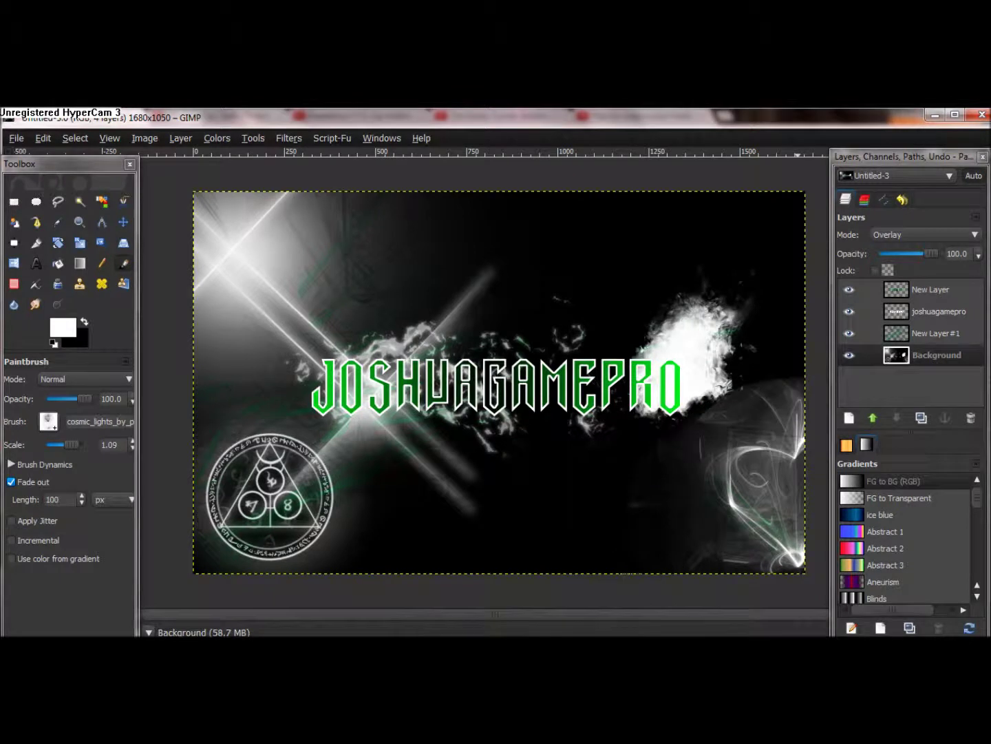
key(ctrl+z)
Try a smoky light brush with fade-out length 142 across the lower canvas, undoing the strokes
click(46, 424)
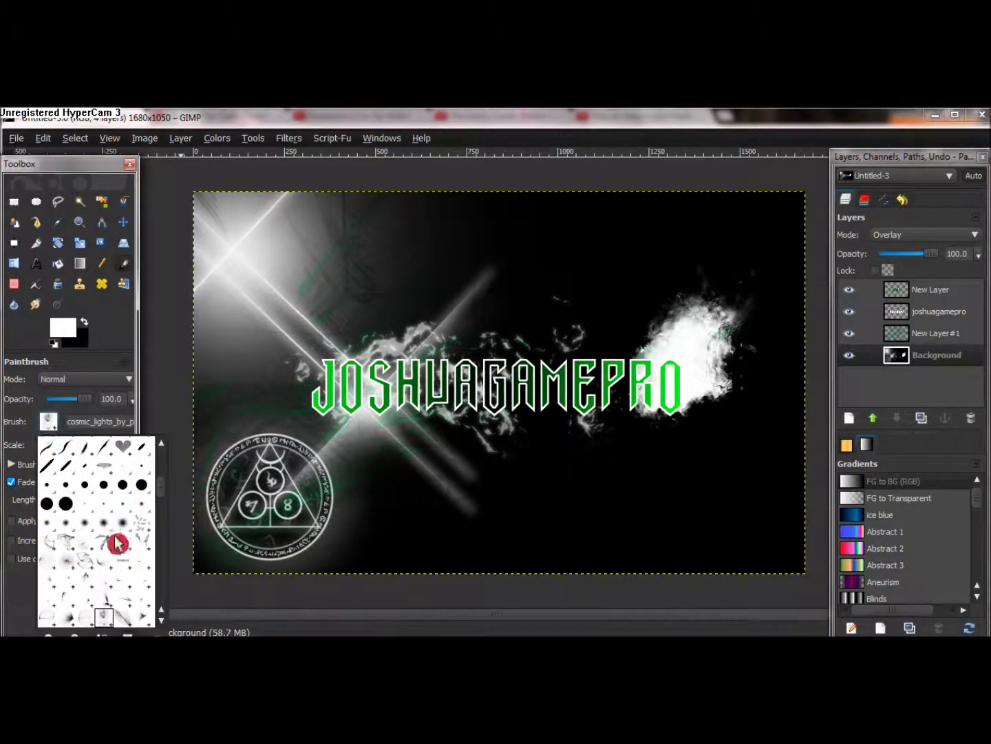
click(76, 563)
click(487, 530)
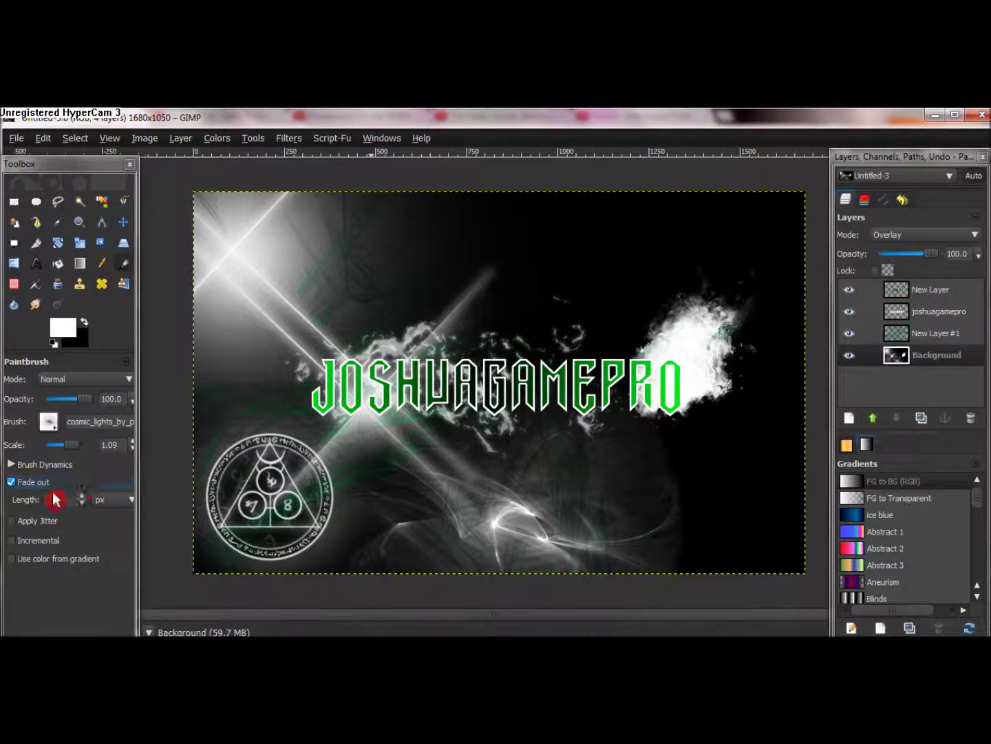
click(81, 503)
key(ctrl+z)
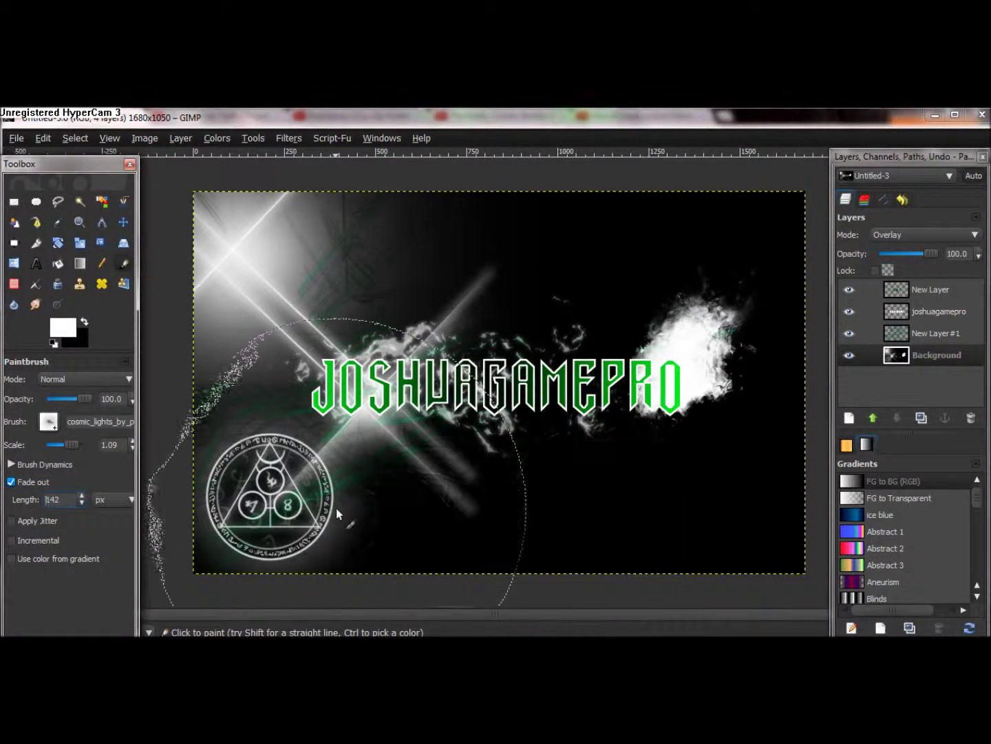
drag(572, 416, 457, 591)
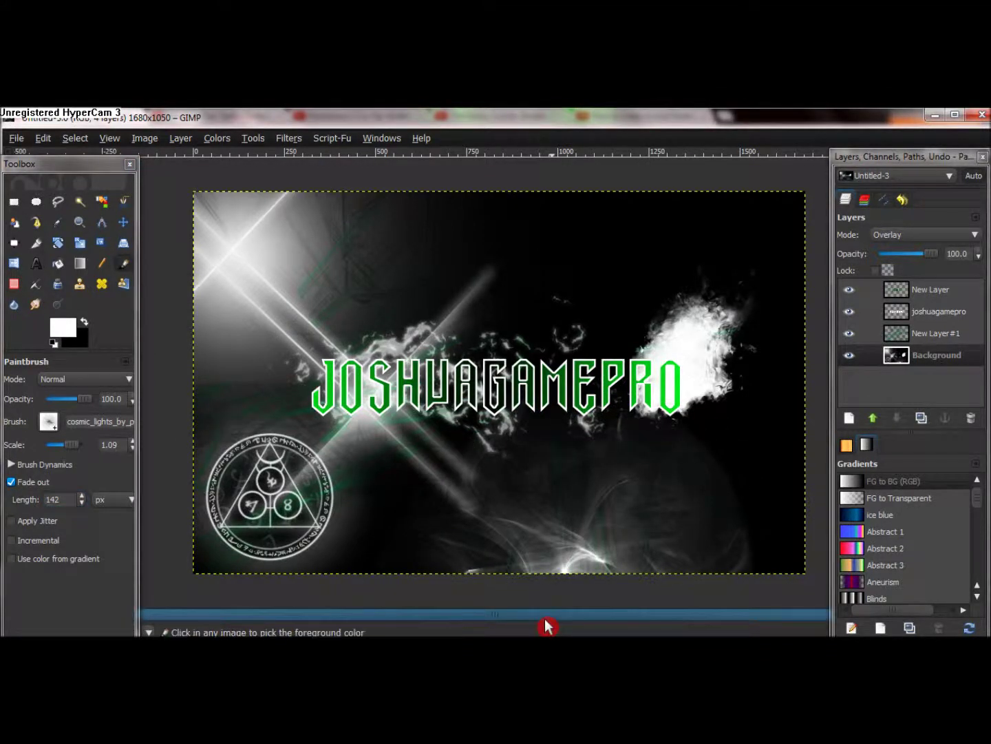
key(ctrl+z)
Stamp the ArcaneCircles_3 brush at the lower-right edge after undoing a centre trial
click(47, 424)
click(142, 466)
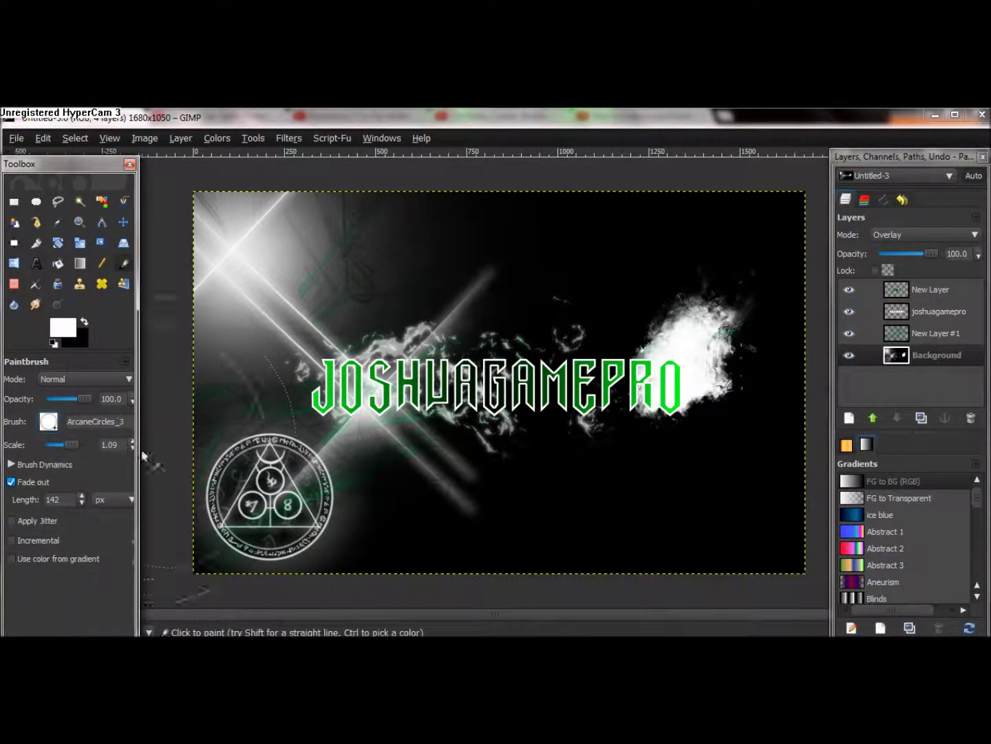
click(455, 388)
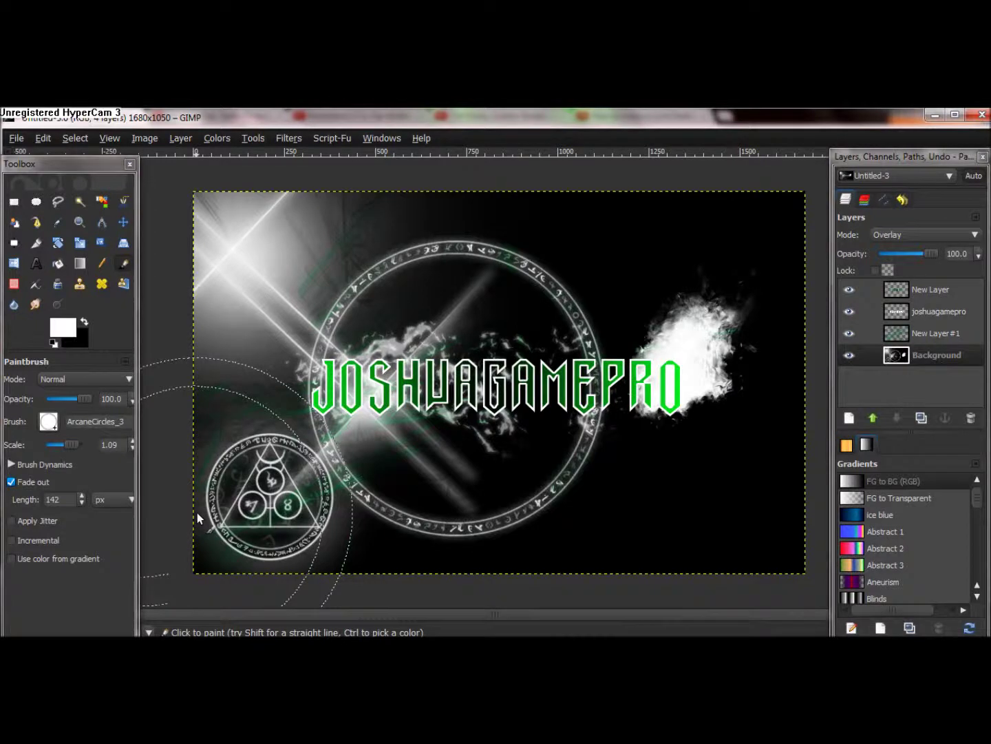
key(ctrl+z)
click(771, 555)
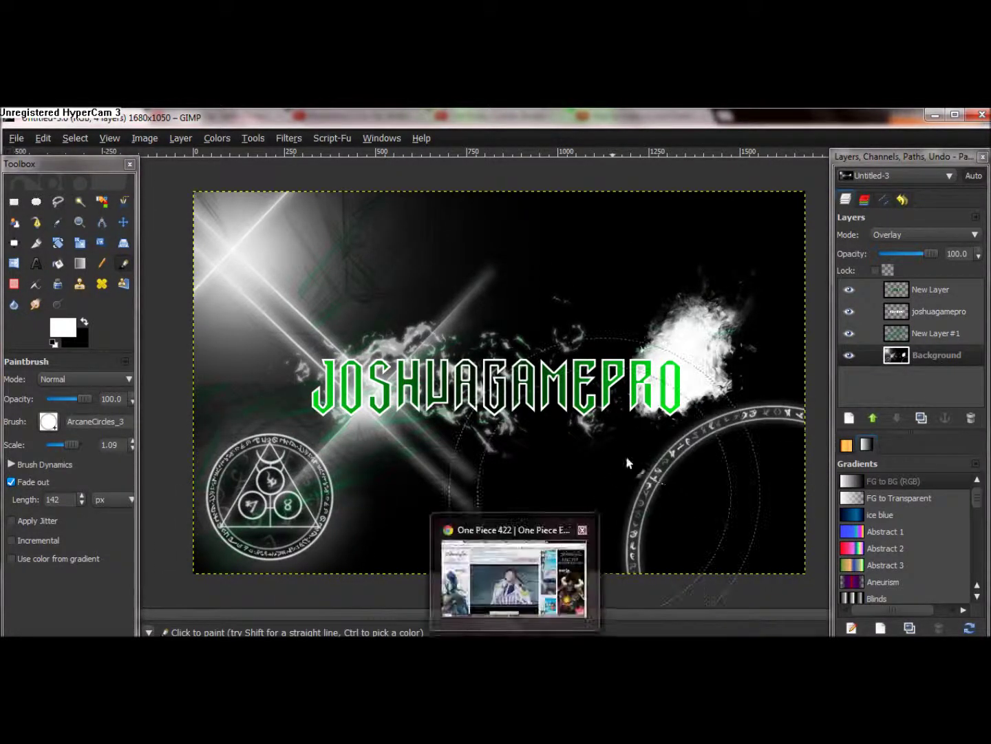
Try ArcaneCircles_18 at scale 0.15 and ArcaneCircles_17 at 1.42, undoing the upper-right stamp
click(48, 423)
click(65, 596)
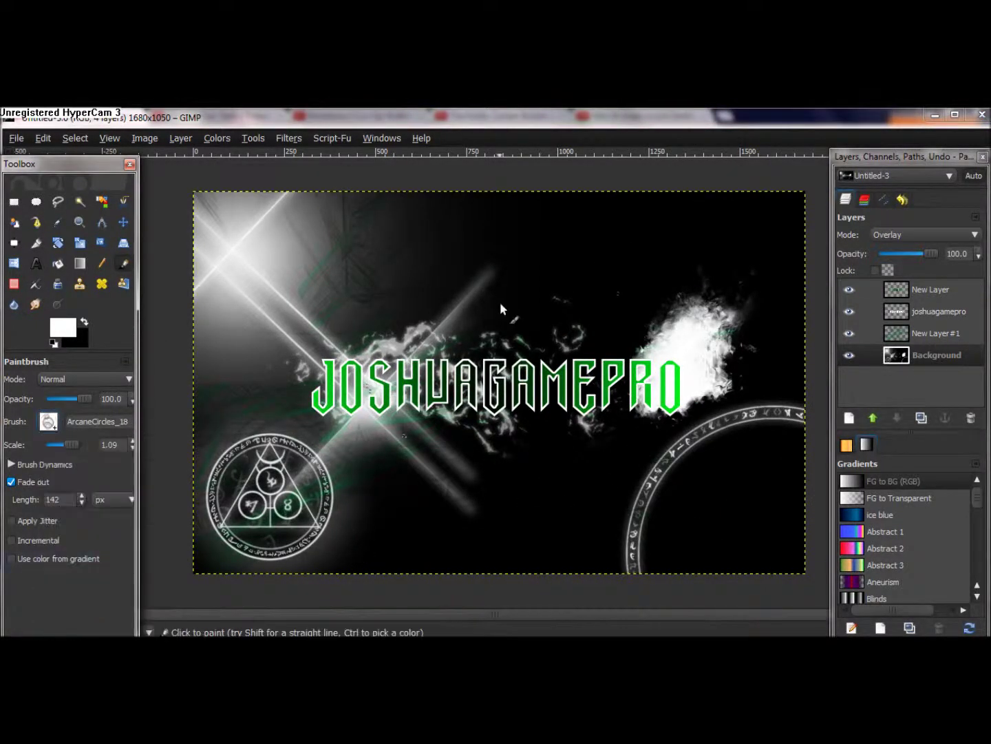
drag(73, 450, 57, 446)
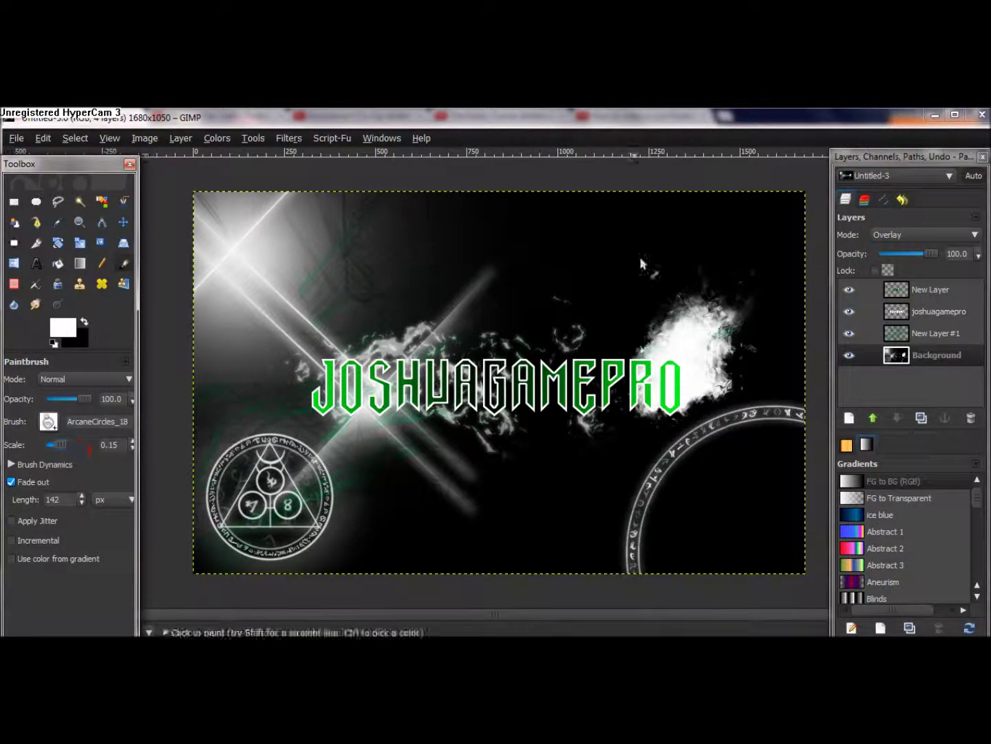
click(115, 345)
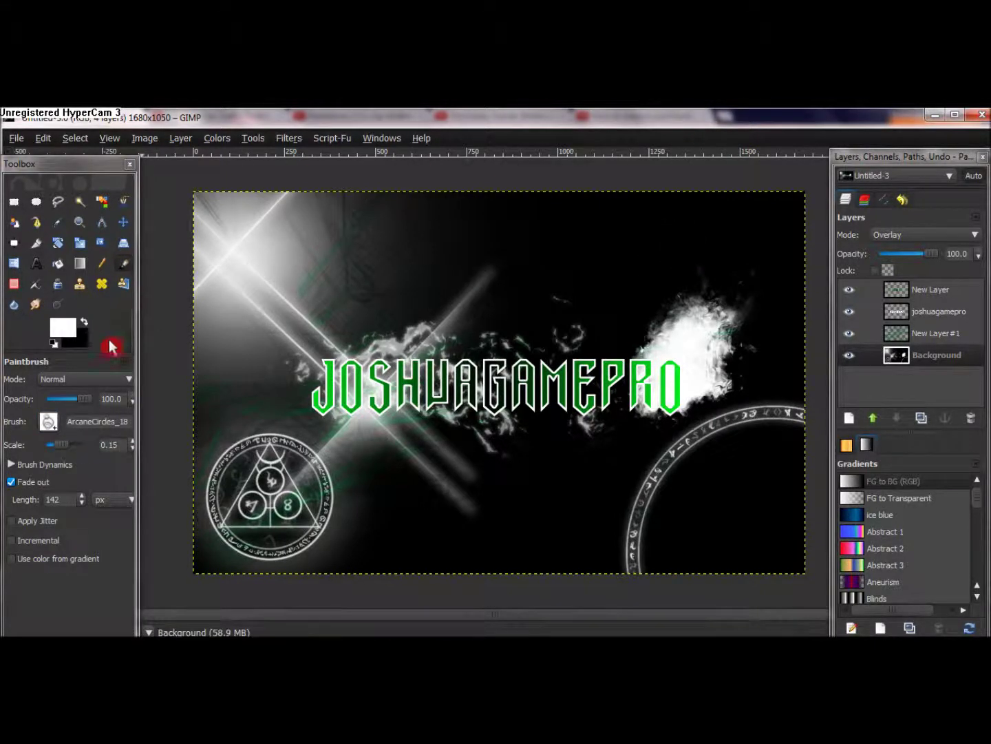
click(46, 422)
click(63, 599)
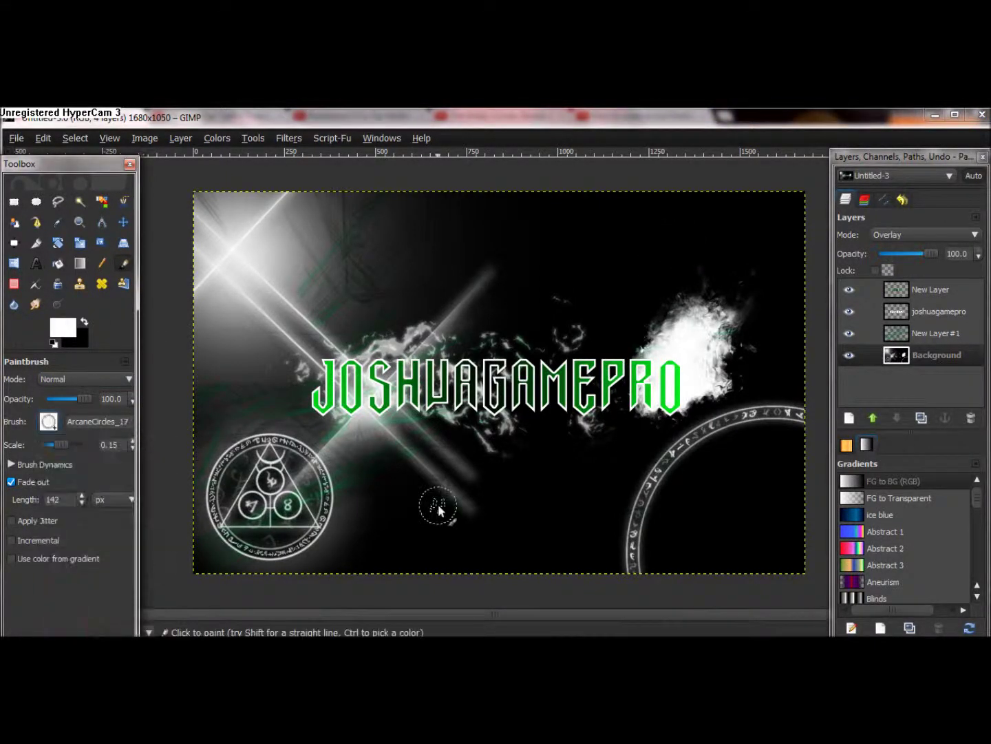
click(60, 456)
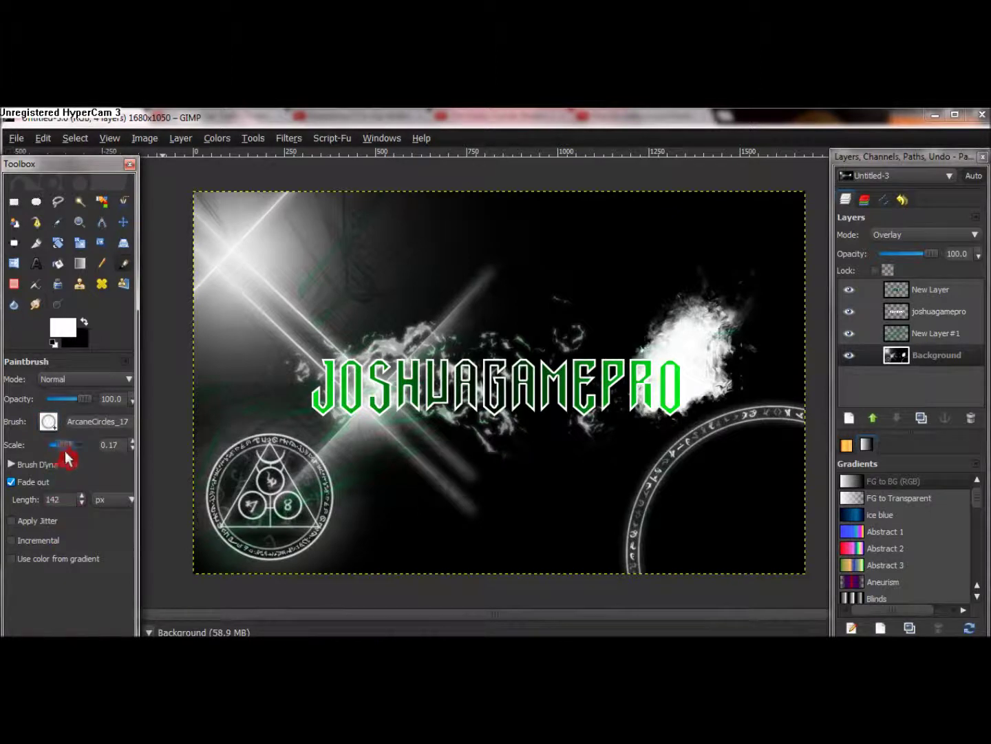
drag(68, 458, 73, 451)
click(688, 269)
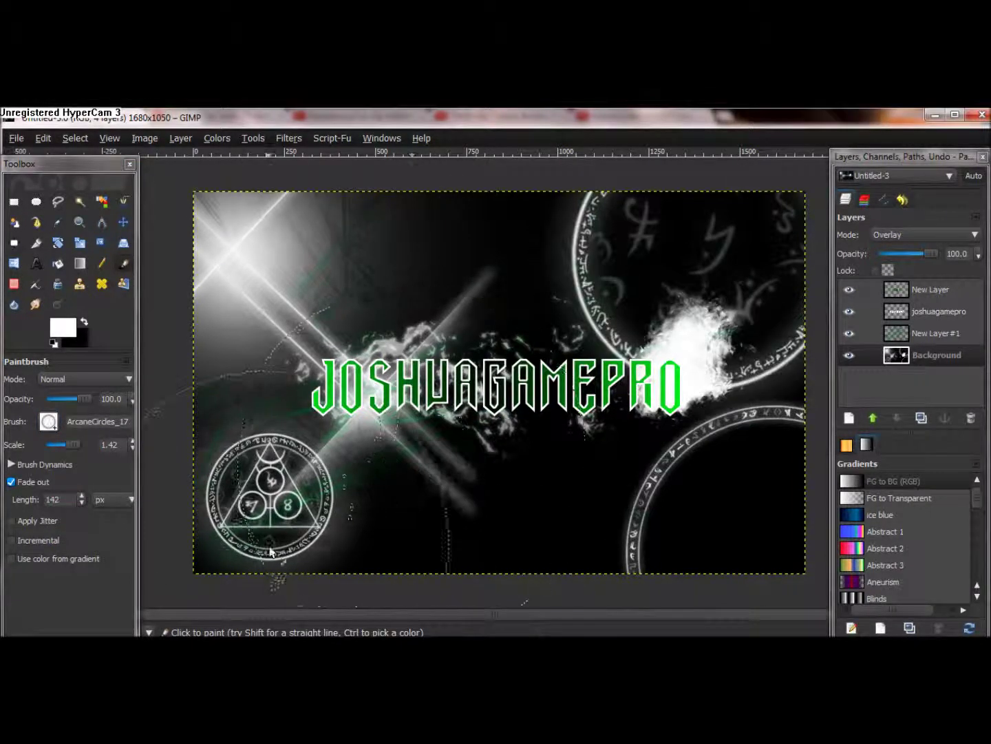
key(ctrl+z)
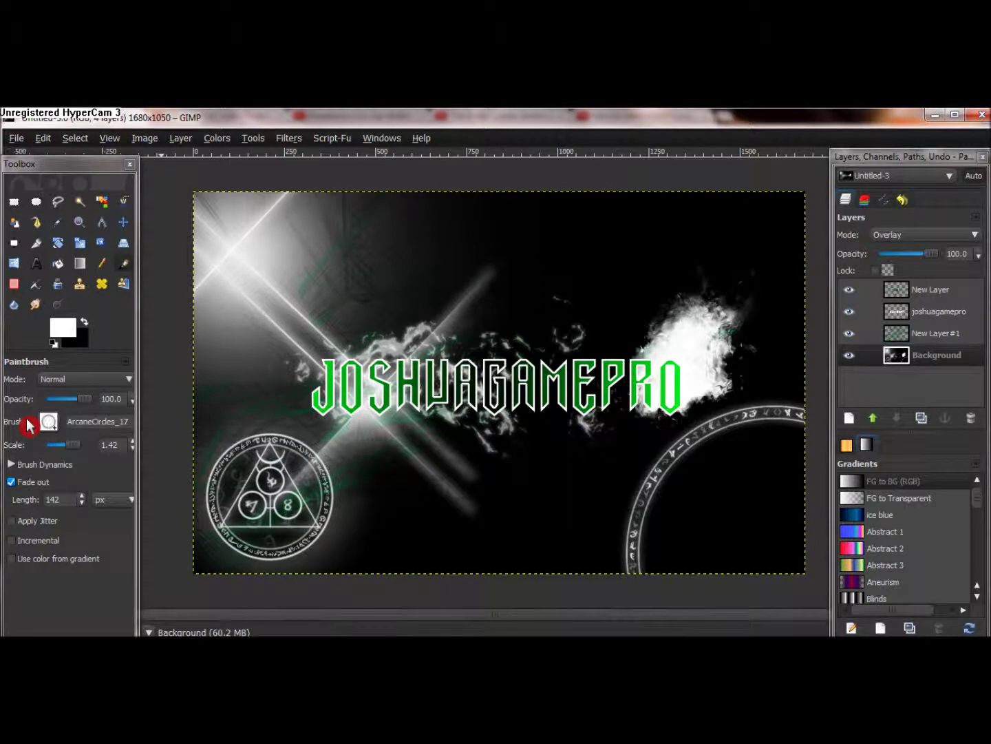
click(47, 422)
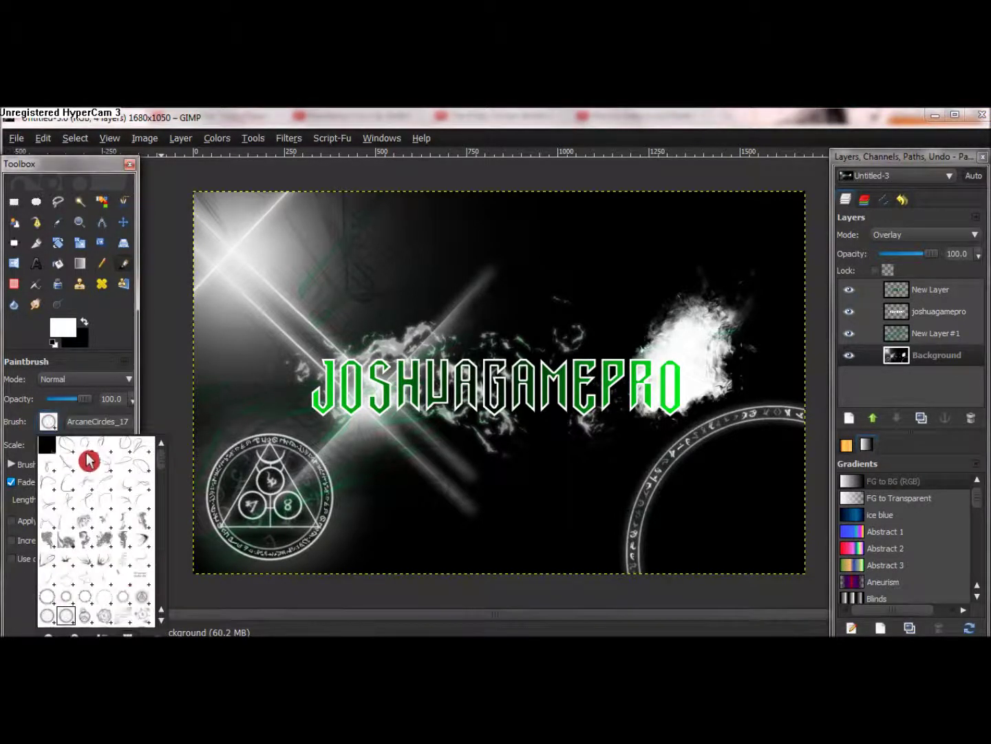
Try the 236-abstract-lights and curved-stroke brushes with a stamp at the top-right
click(89, 460)
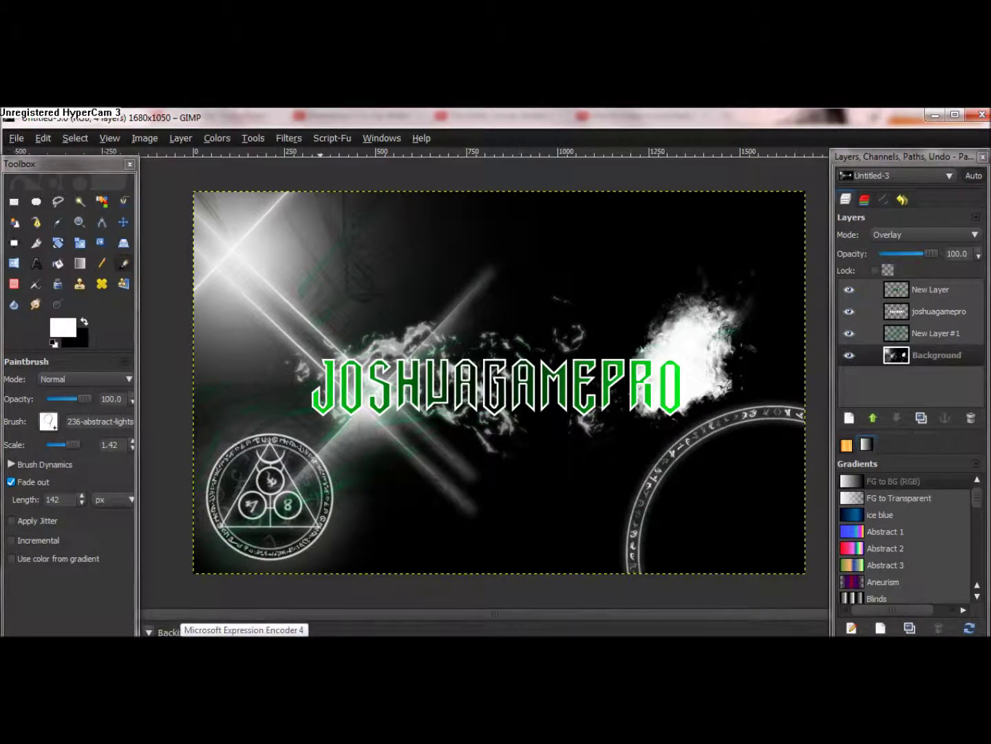
click(47, 433)
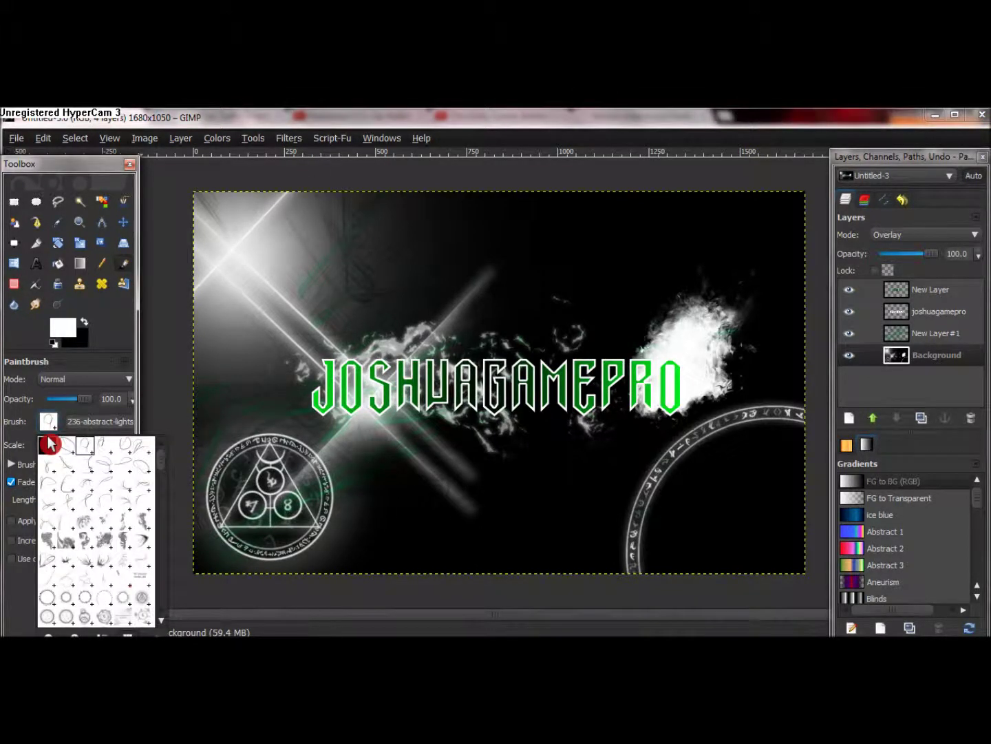
click(143, 544)
click(758, 221)
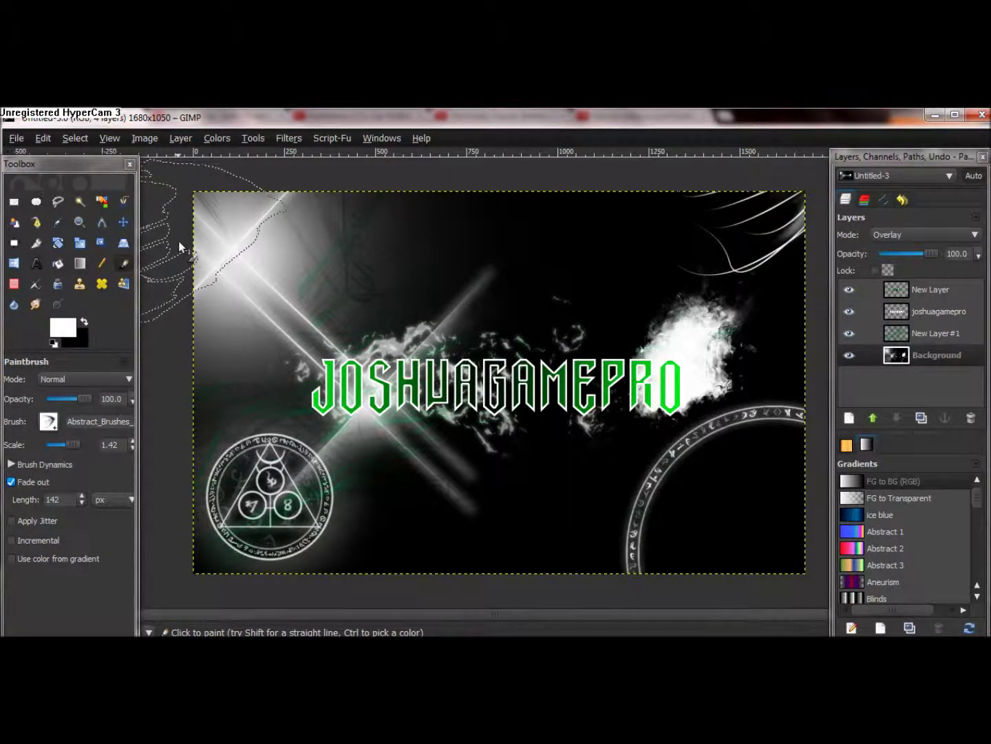
Try another abstract brush and the cosmic lights brush, undoing the light streaks and arc stamp
click(60, 427)
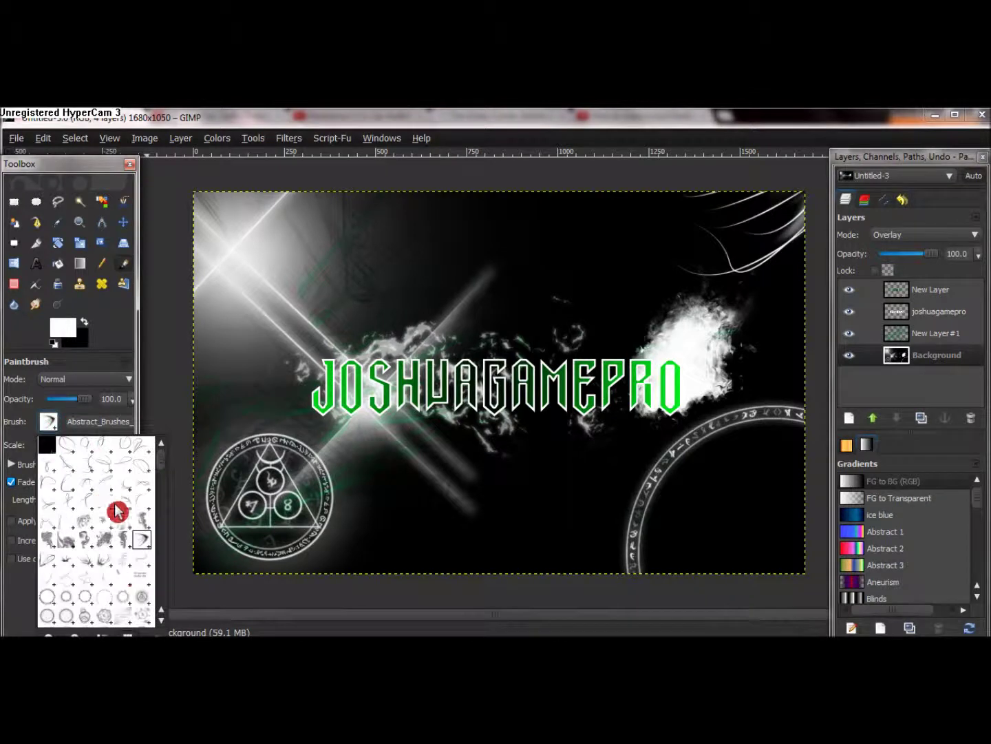
click(105, 572)
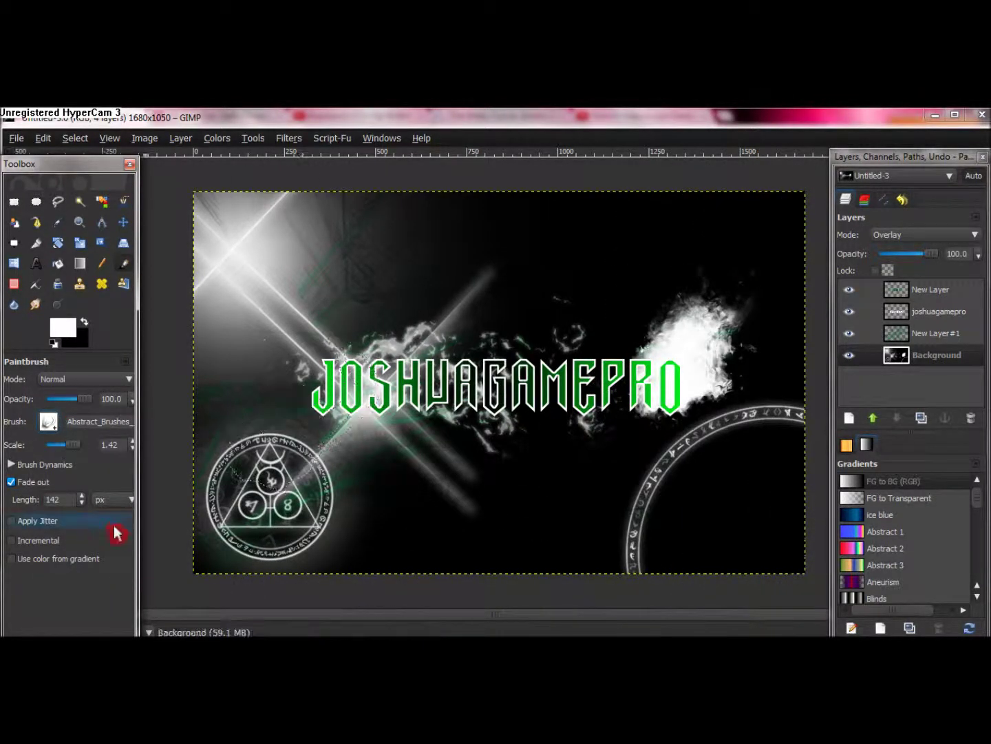
click(58, 427)
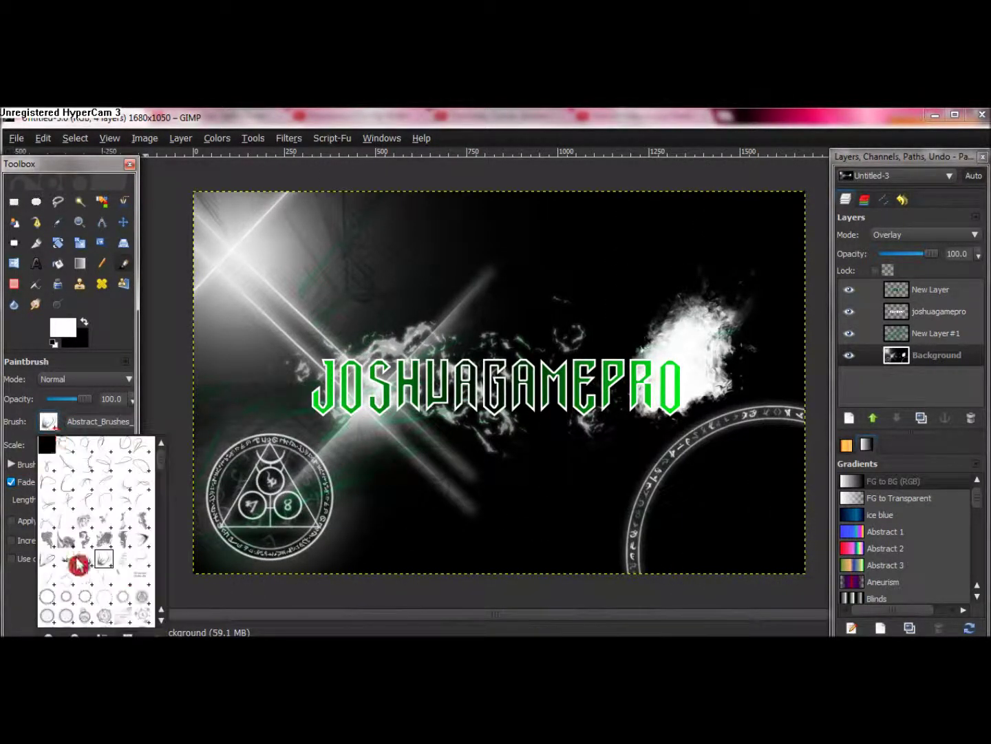
drag(162, 462, 162, 505)
click(111, 513)
click(430, 567)
click(447, 523)
key(ctrl+z)
key(ctrl+z)
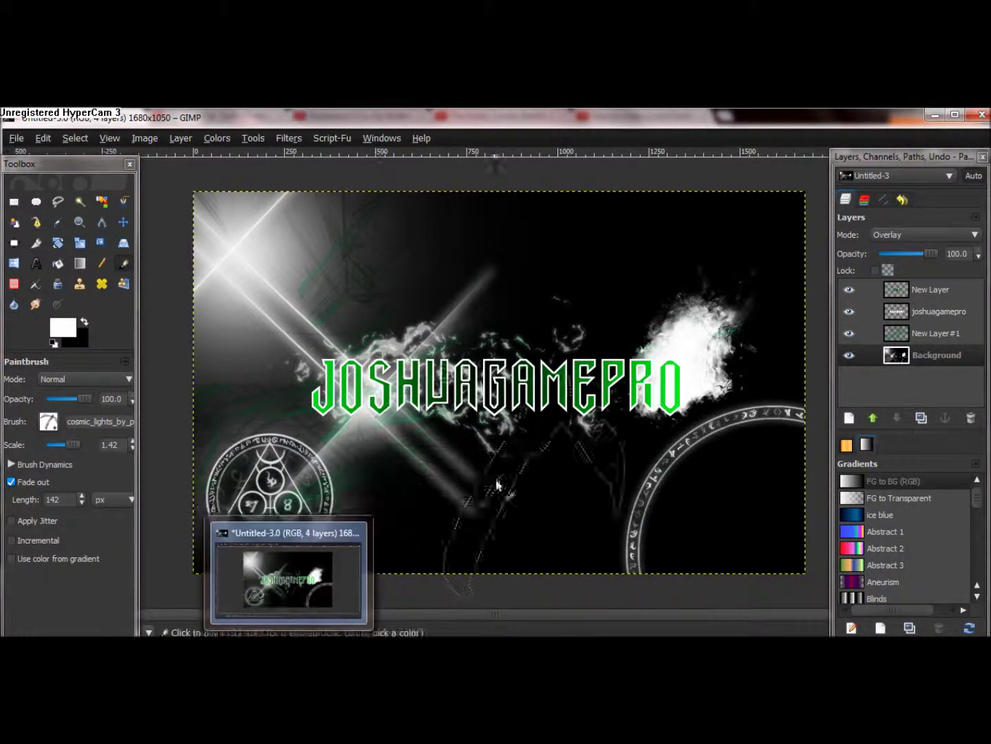
key(ctrl+z)
key(ctrl+z)
key(ctrl+z)
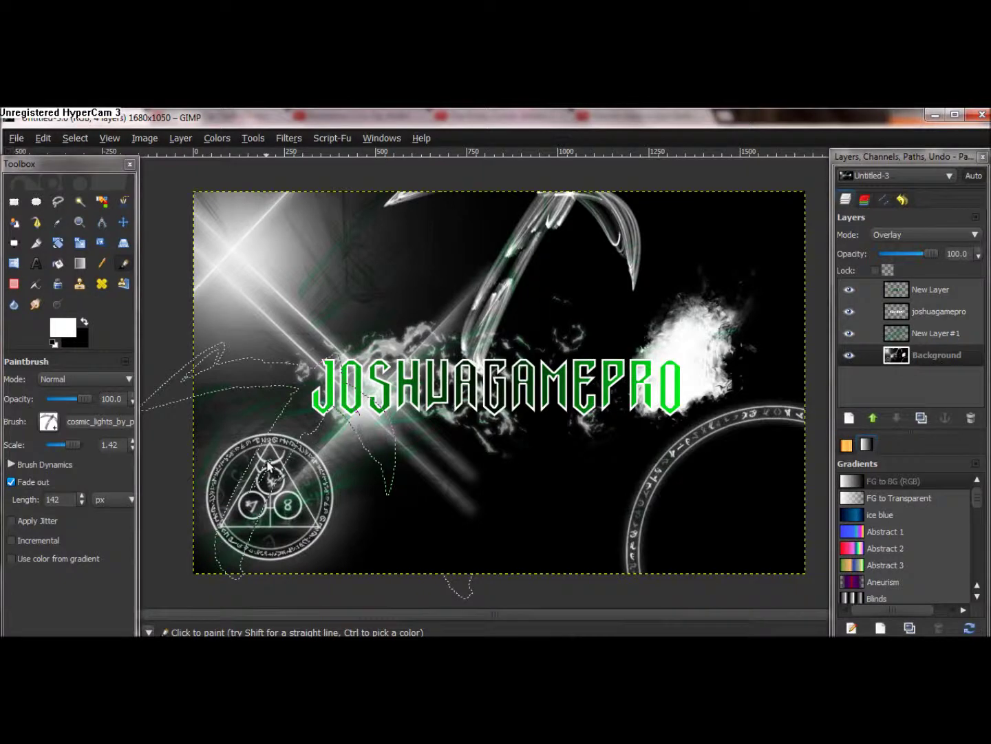
key(ctrl+z)
key(ctrl+z)
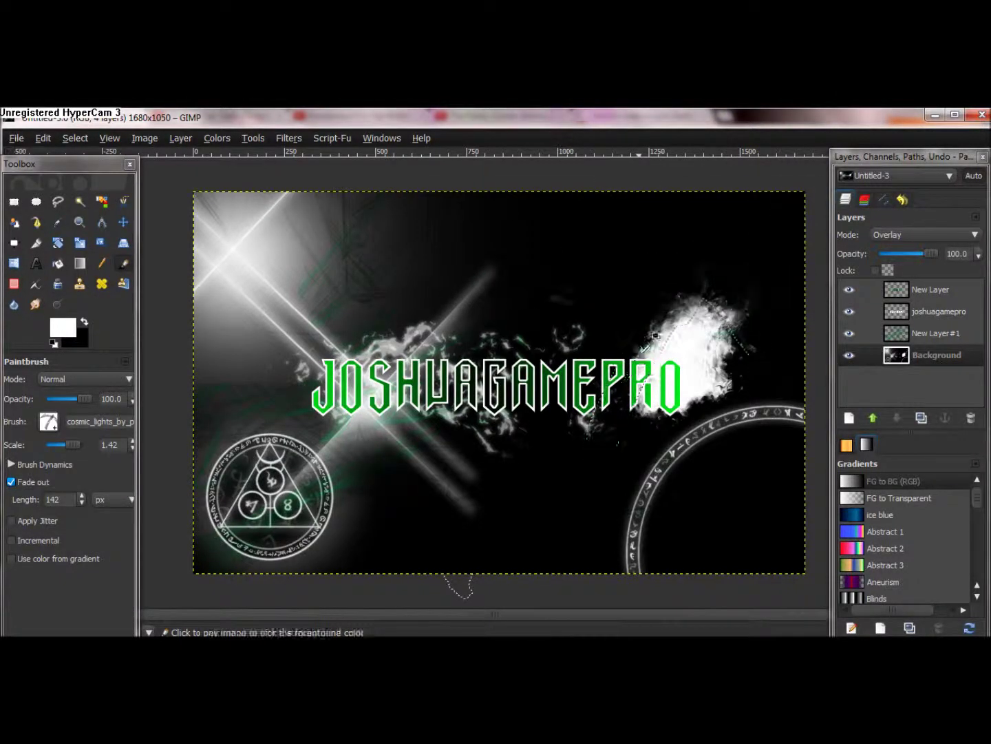
Stamp trial cosmic-light bursts over the upper middle, then undo them
click(48, 420)
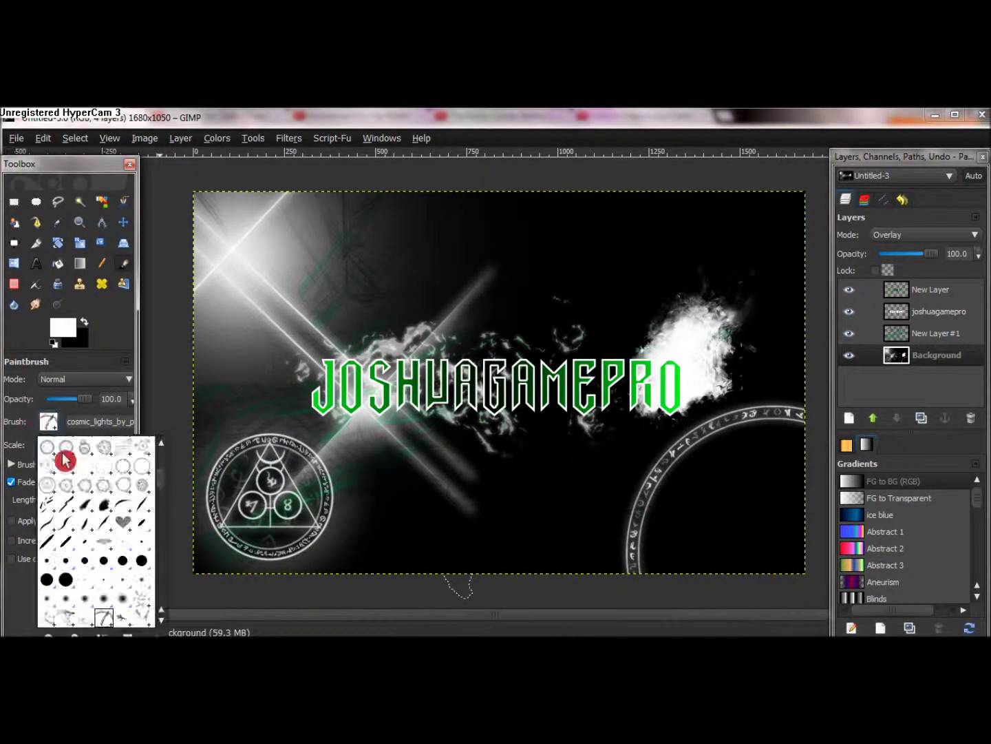
click(145, 617)
click(449, 310)
click(524, 358)
click(387, 482)
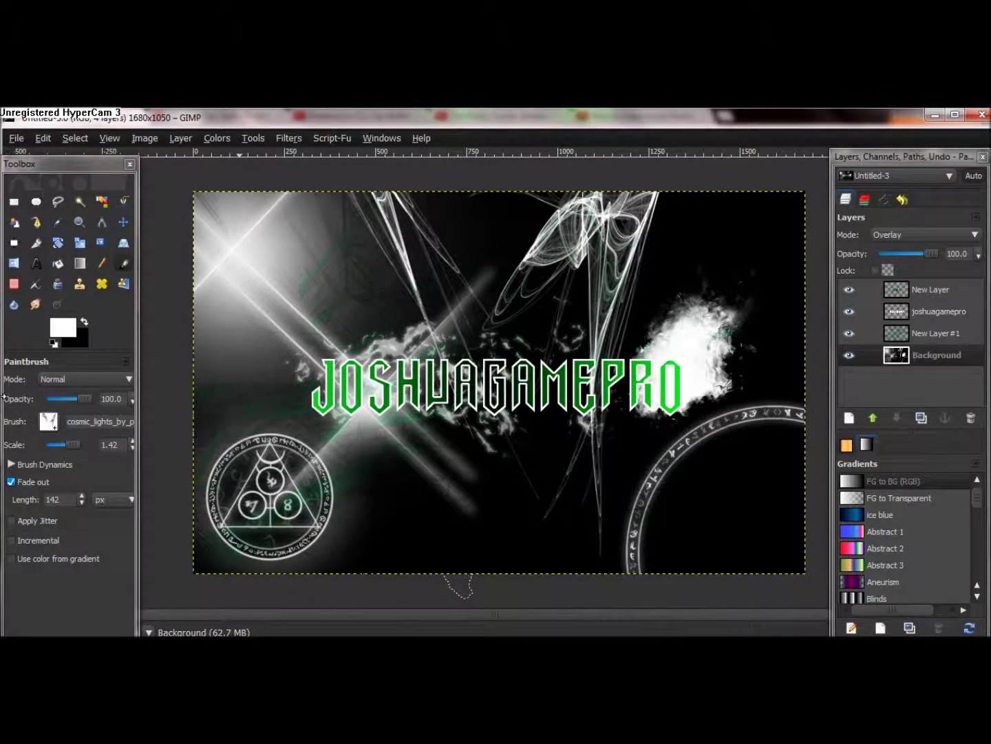
key(ctrl+z)
Try a large smoke swirl from a different smoke brush over the upper middle, then undo it
click(48, 429)
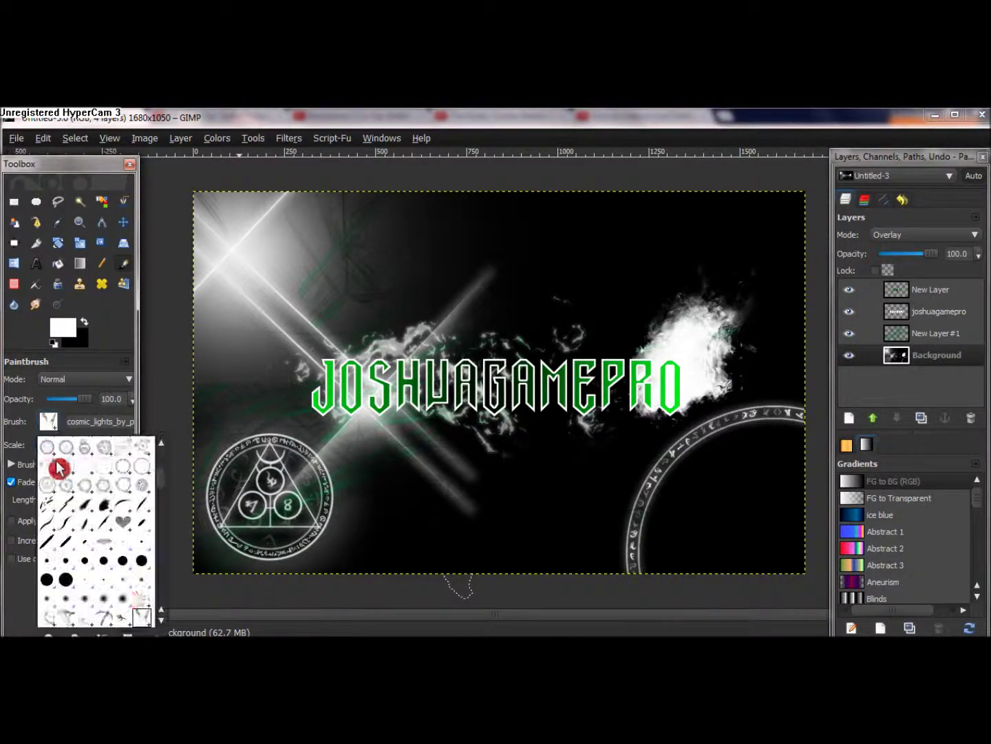
click(78, 621)
click(479, 337)
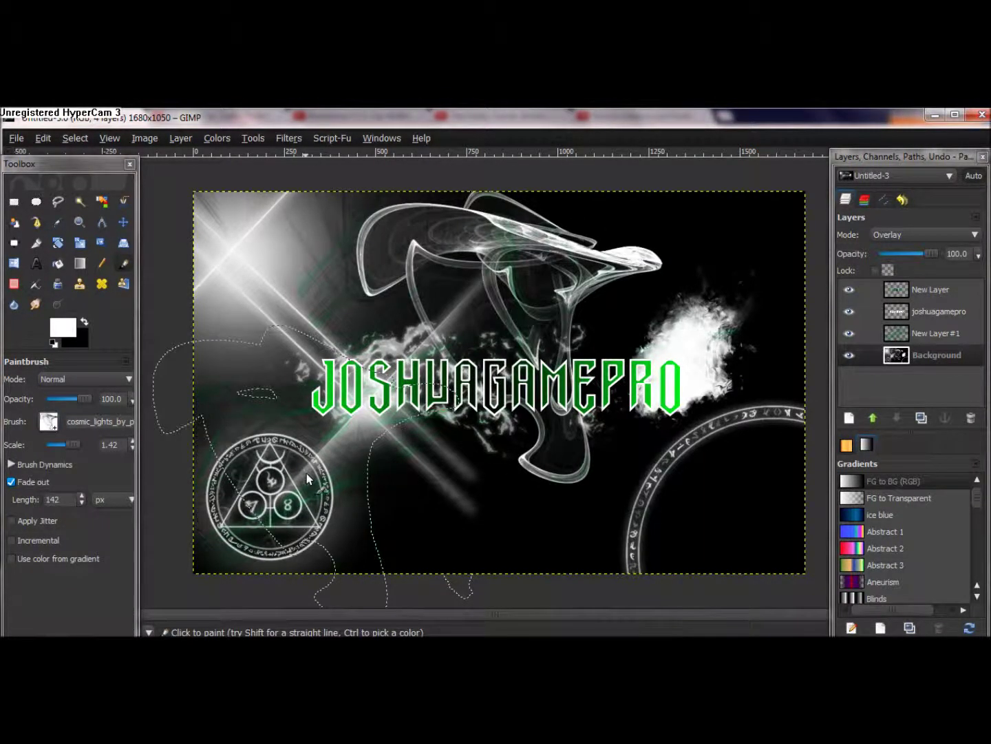
key(ctrl+z)
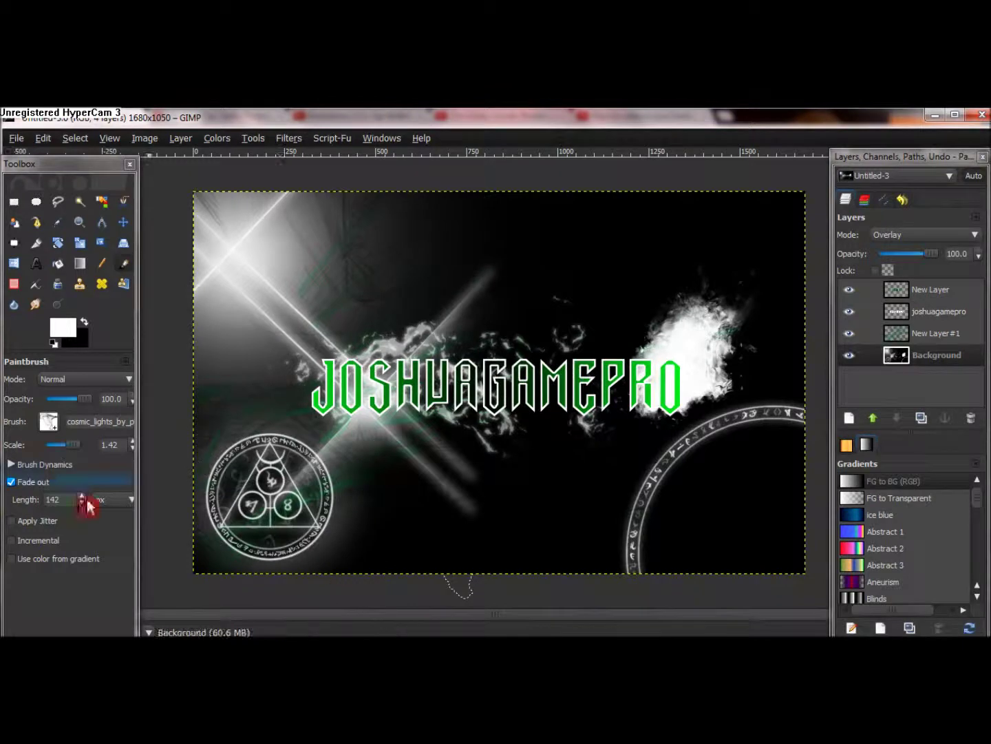
Test another cosmic-light brush at several scales, keeping only a small swirl in the top-right corner
click(48, 429)
click(49, 622)
click(438, 412)
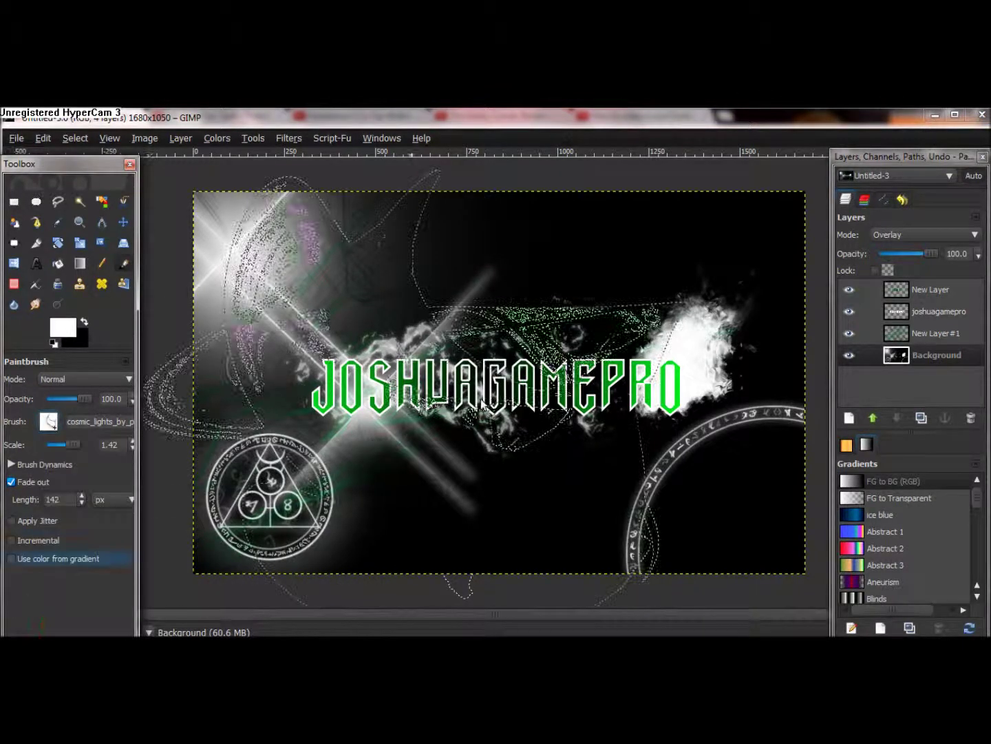
click(71, 446)
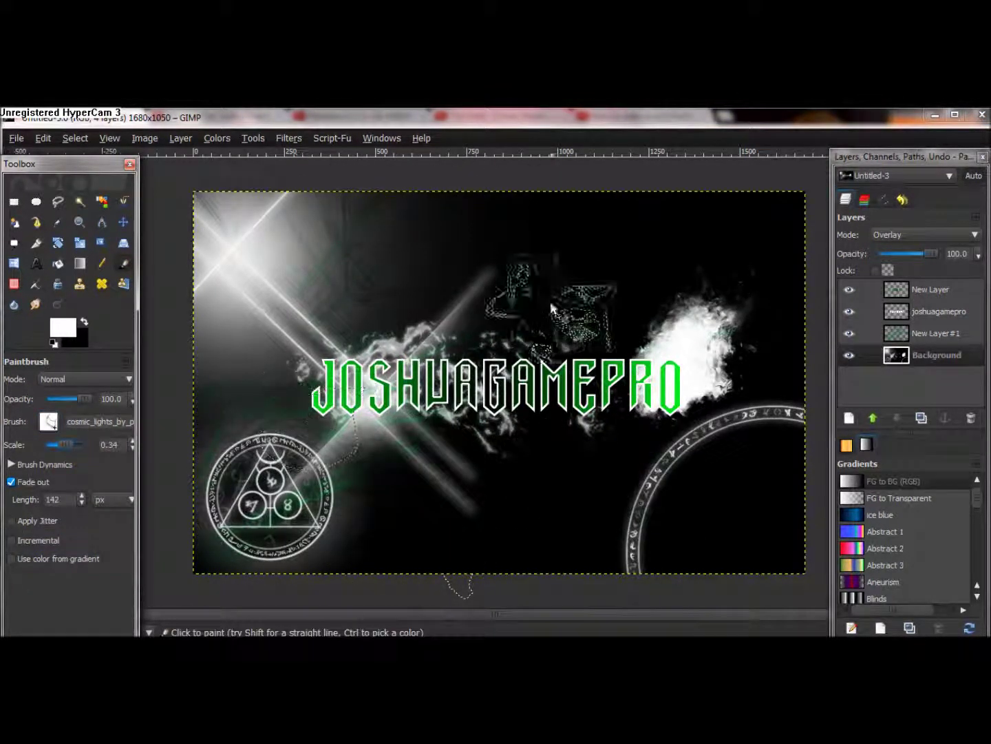
click(579, 262)
key(ctrl+z)
key(ctrl+z)
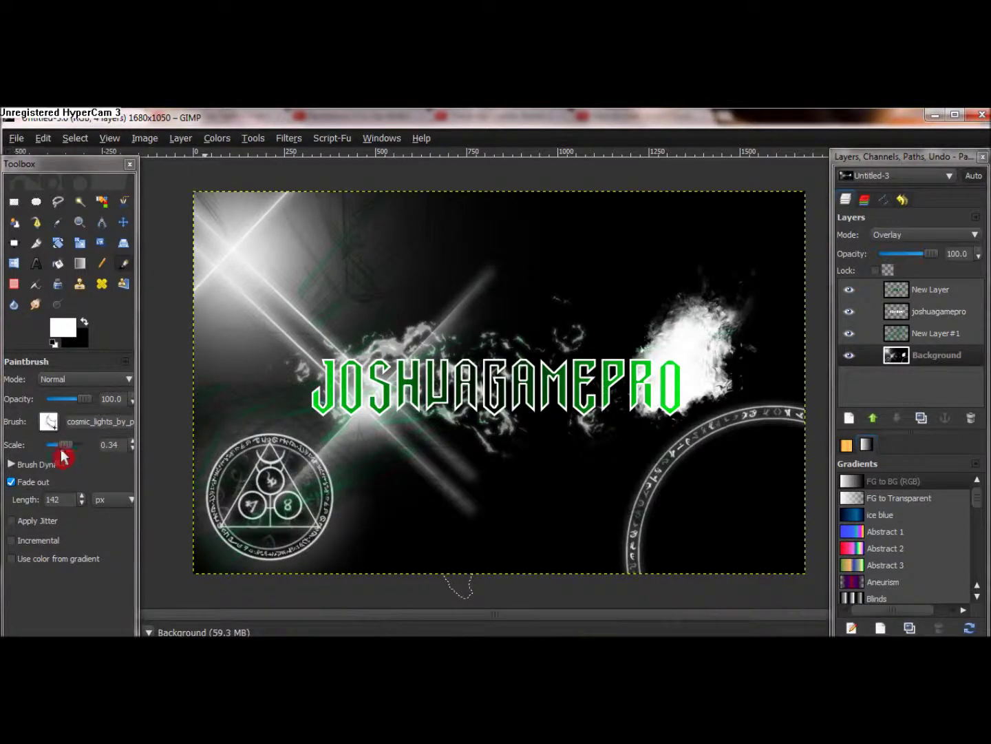
click(118, 447)
click(456, 407)
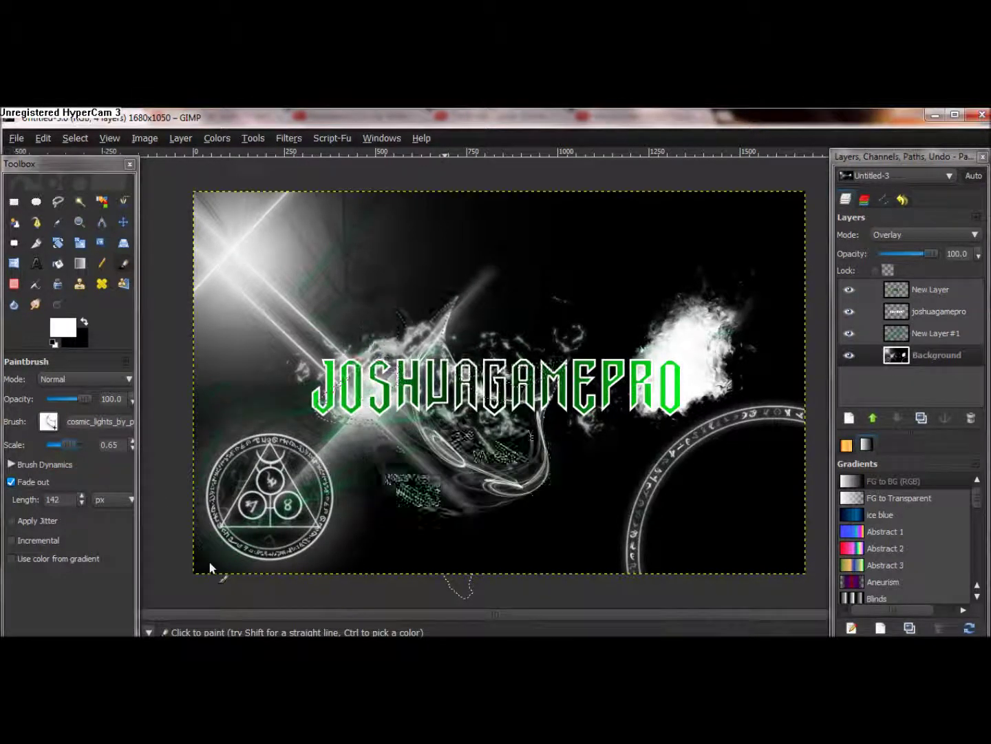
key(ctrl+z)
key(ctrl+z)
key(ctrl+z)
click(772, 228)
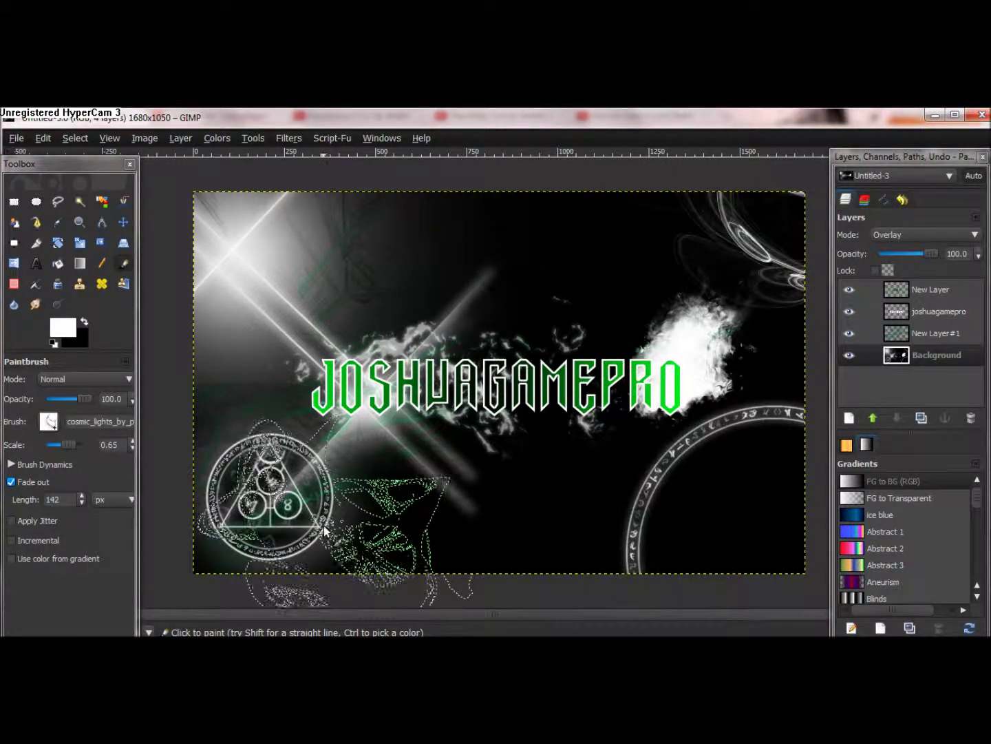
key(z)
click(9, 142)
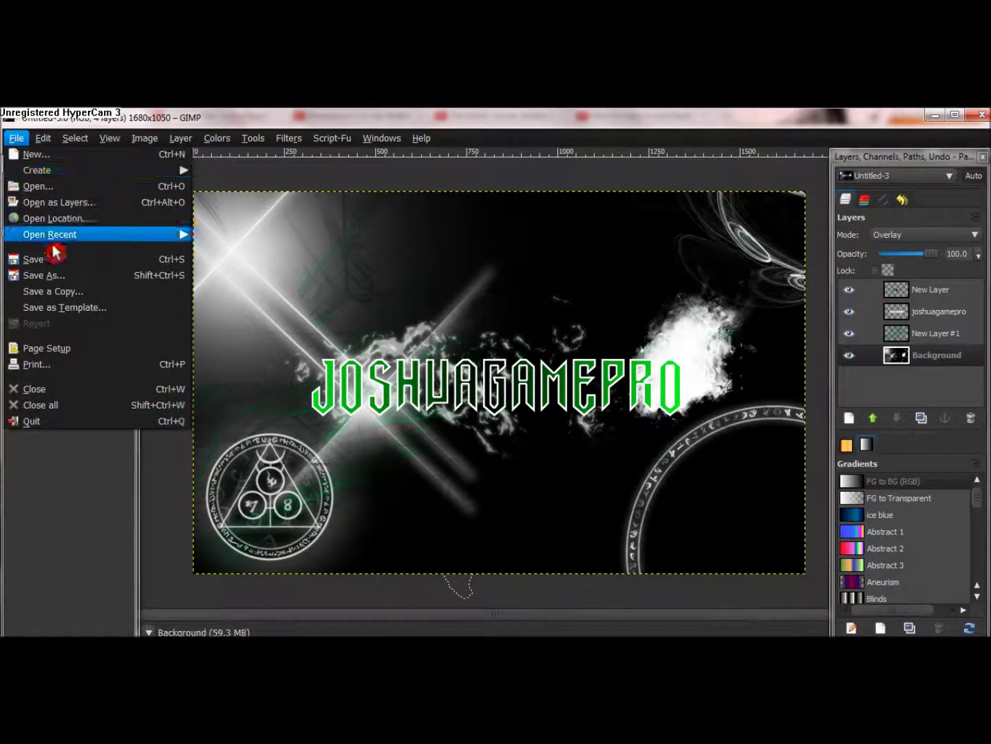
click(52, 276)
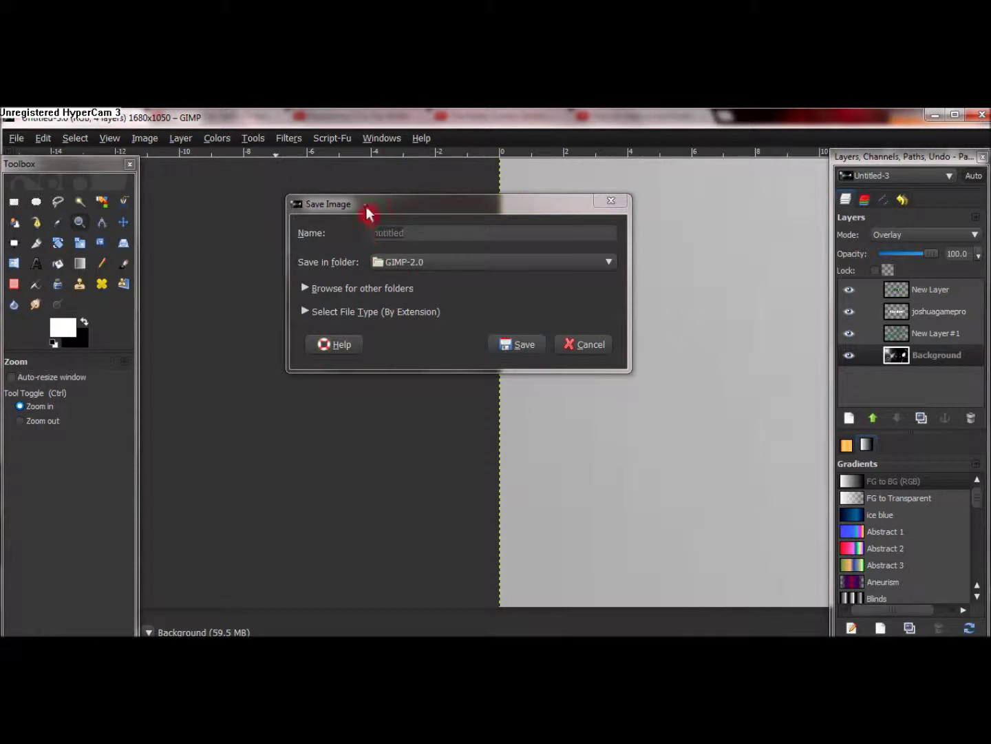
click(611, 201)
click(43, 138)
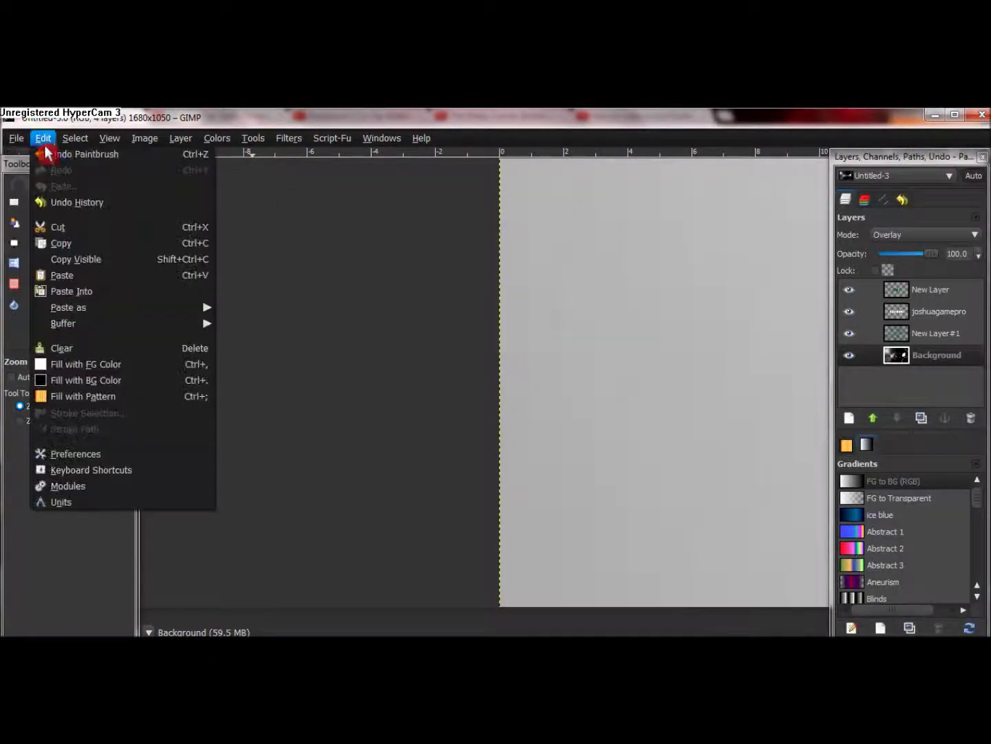
click(75, 138)
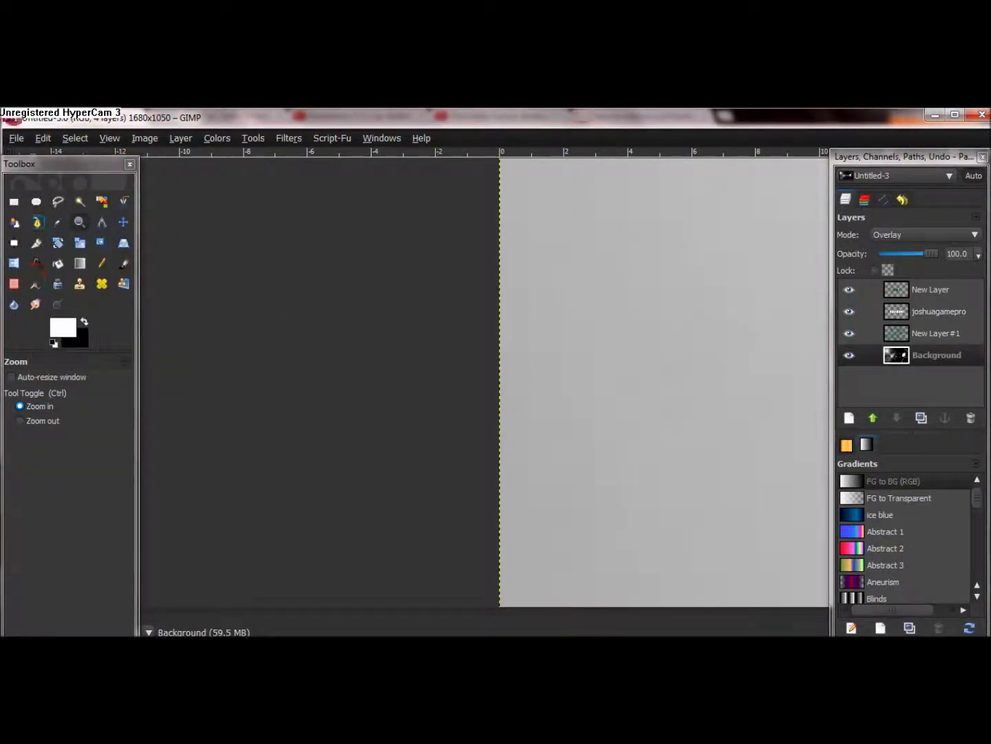
click(42, 138)
mouse_move(400, 119)
mouse_down()
mouse_move(239, 133)
mouse_move(213, 122)
mouse_up()
drag(392, 310, 257, 342)
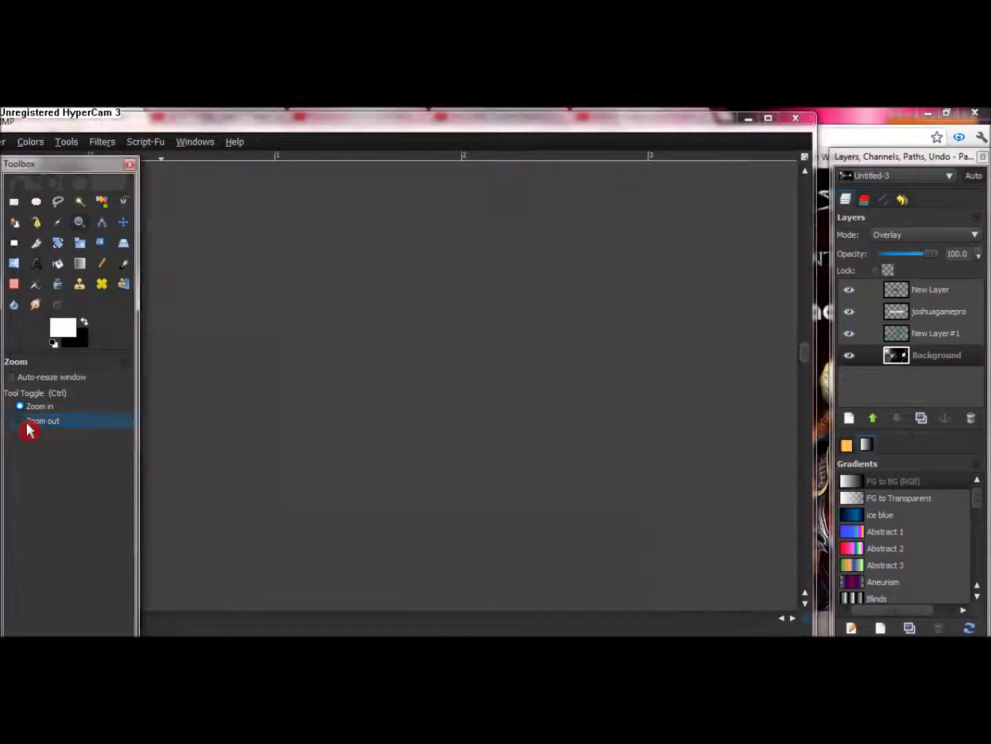
click(28, 422)
click(160, 416)
click(159, 417)
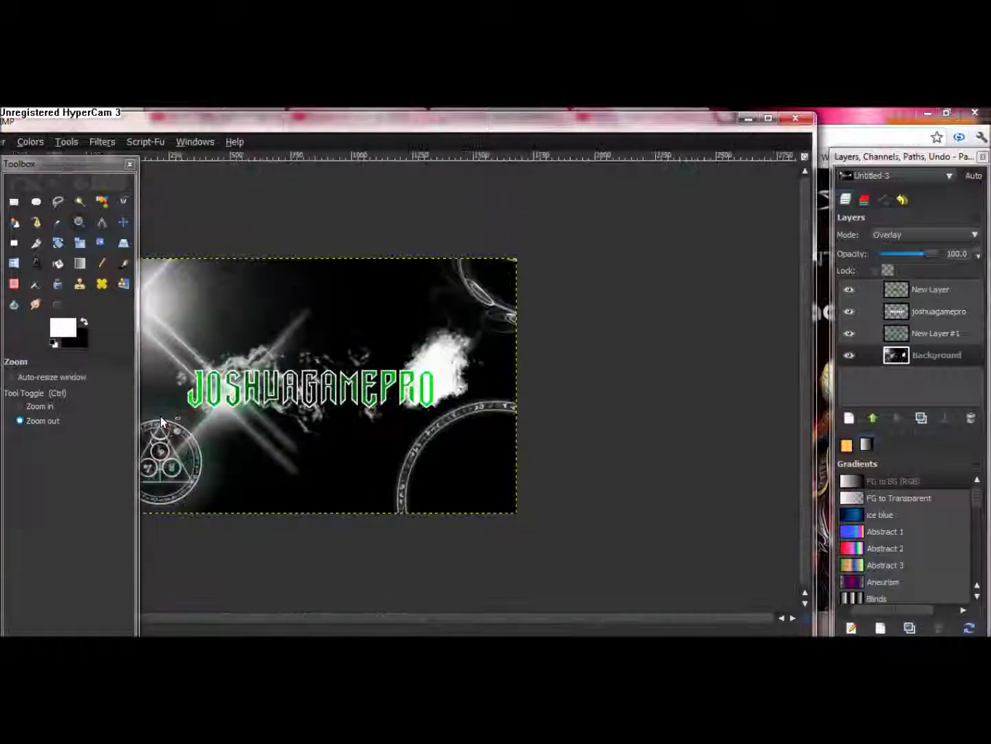
click(38, 383)
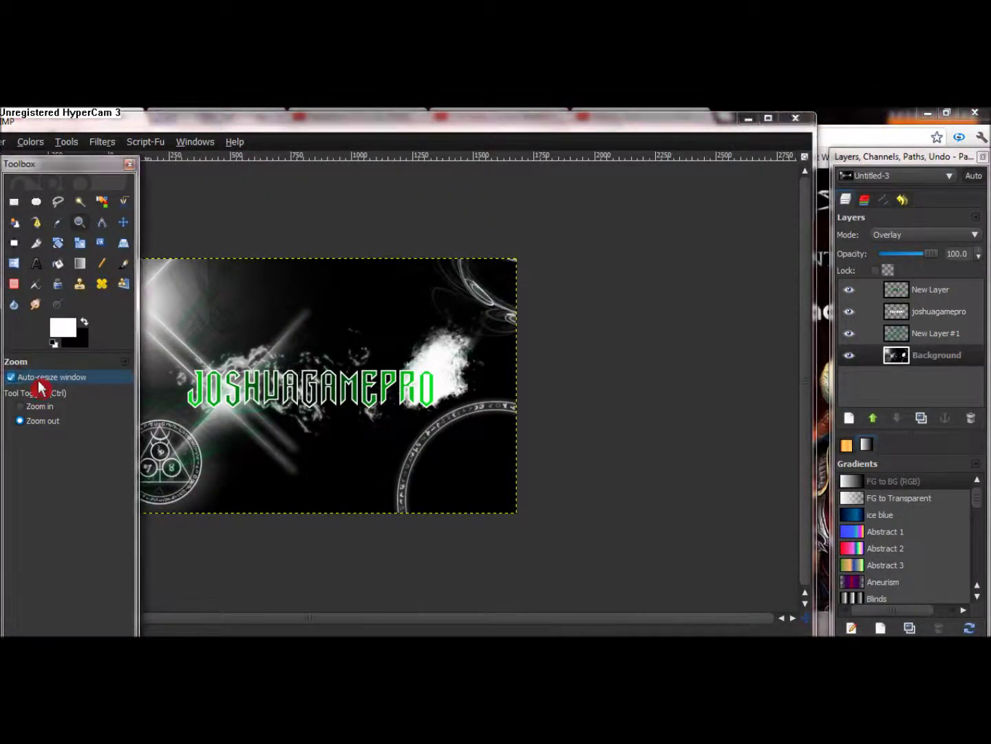
click(243, 377)
click(39, 406)
click(372, 362)
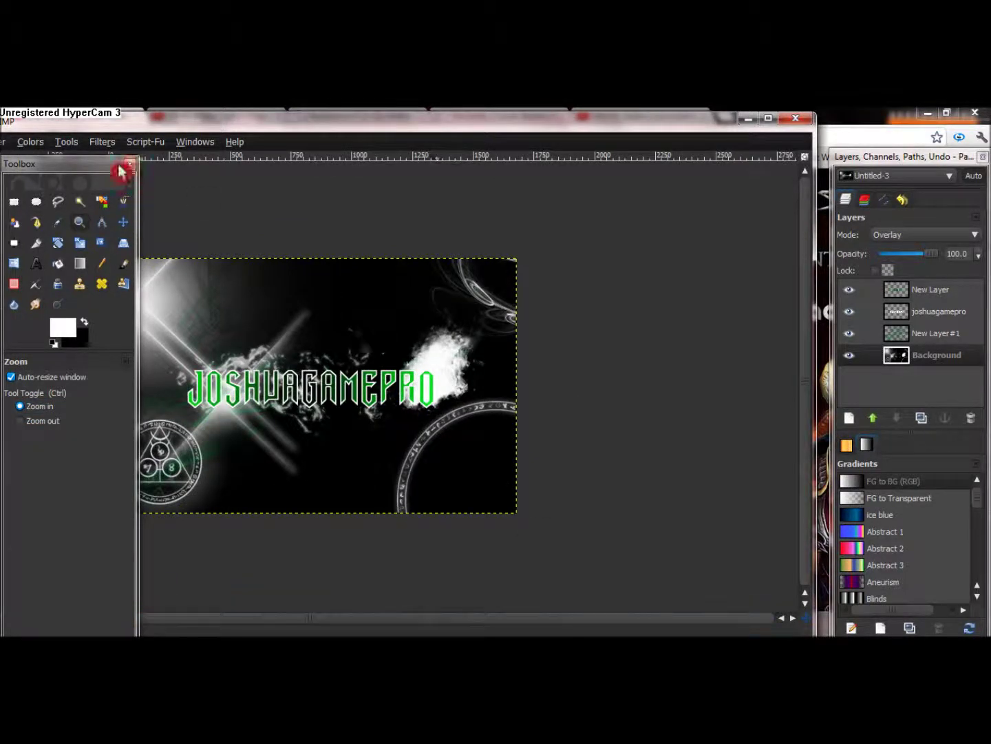
double_click(51, 123)
click(560, 407)
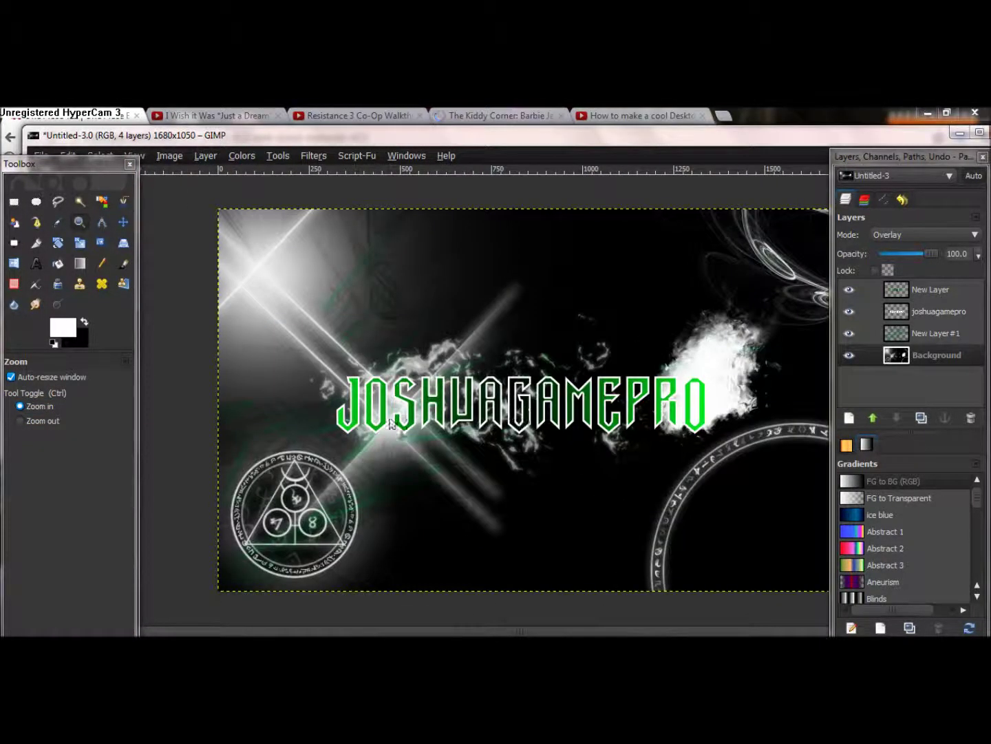
Undo the smoke swirl stamped in the banner's top-right corner
drag(248, 146, 199, 152)
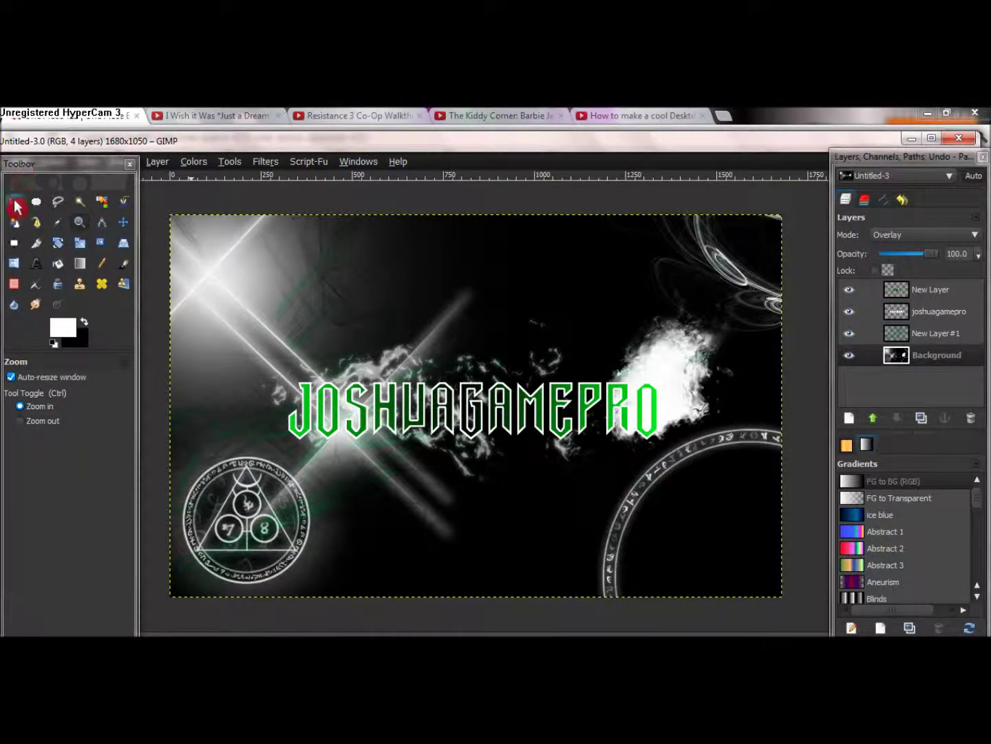
key(ctrl+z)
click(126, 260)
Stamp a light-burst brush flare at the top-right edge, undoing stray top-centre streaks
click(48, 421)
drag(159, 482, 158, 499)
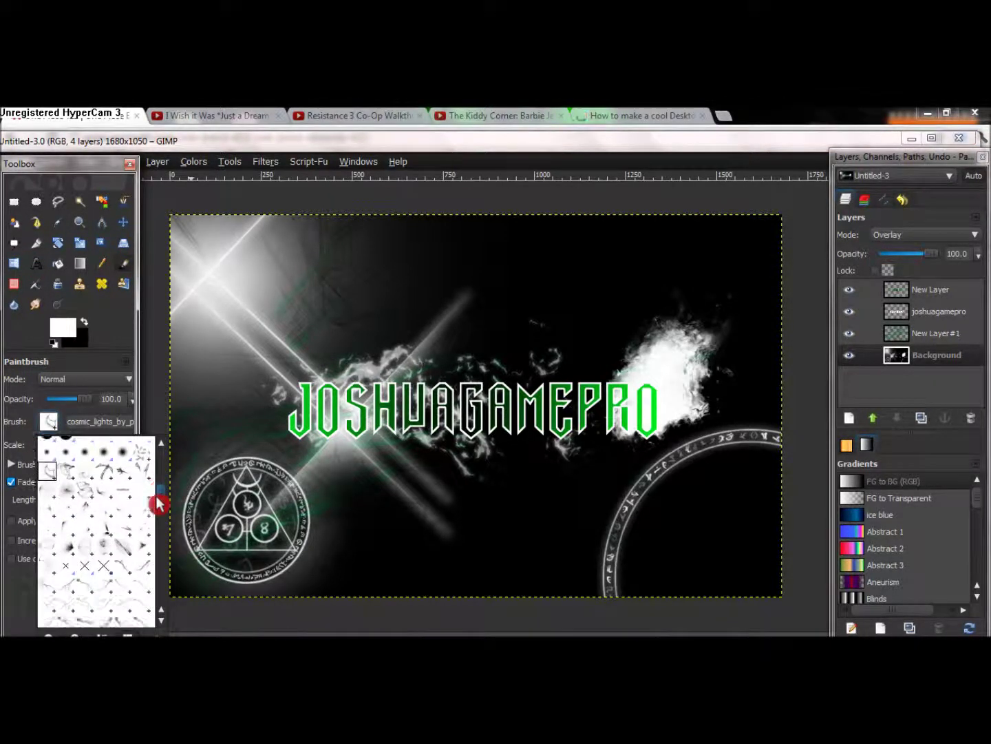
click(77, 558)
click(682, 317)
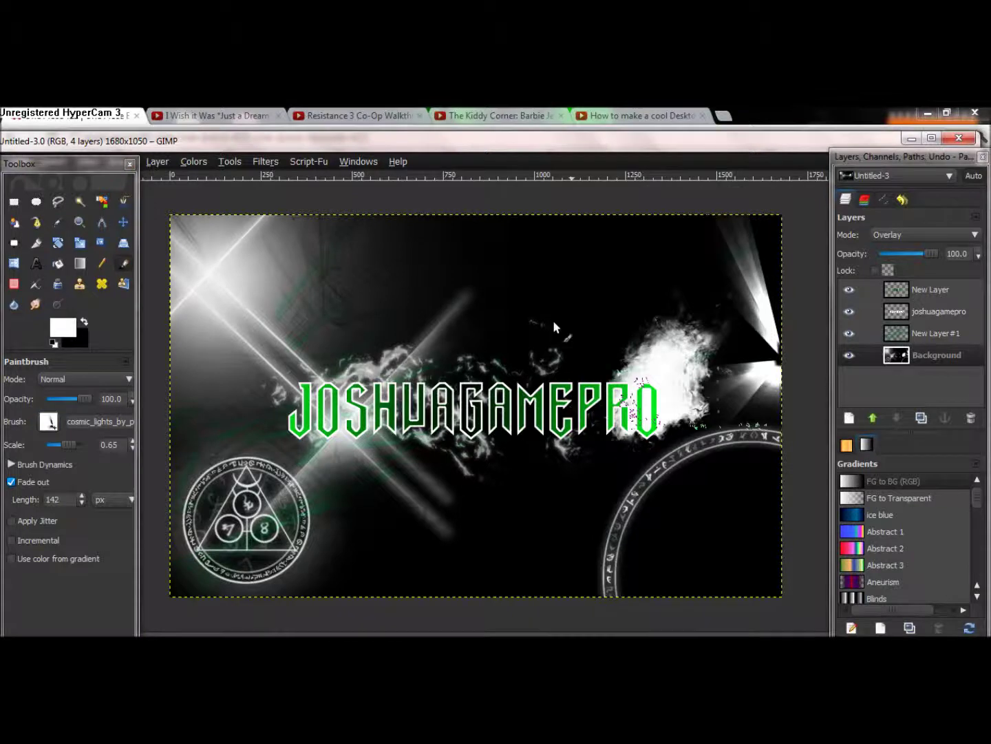
click(491, 327)
key(ctrl+z)
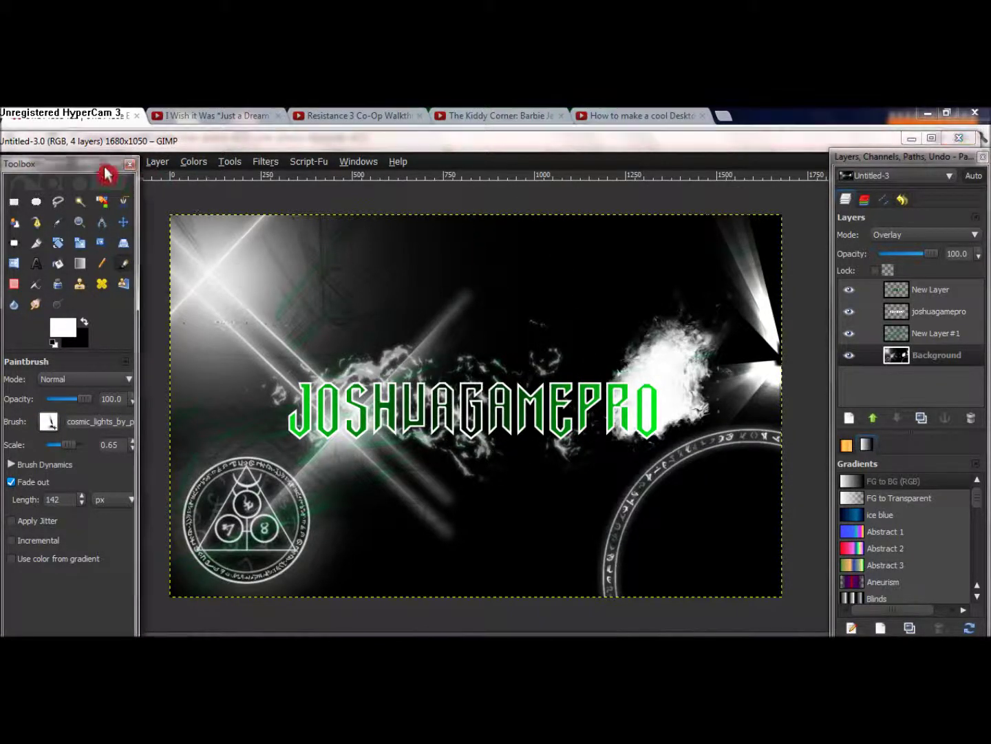
drag(104, 165, 103, 186)
click(26, 162)
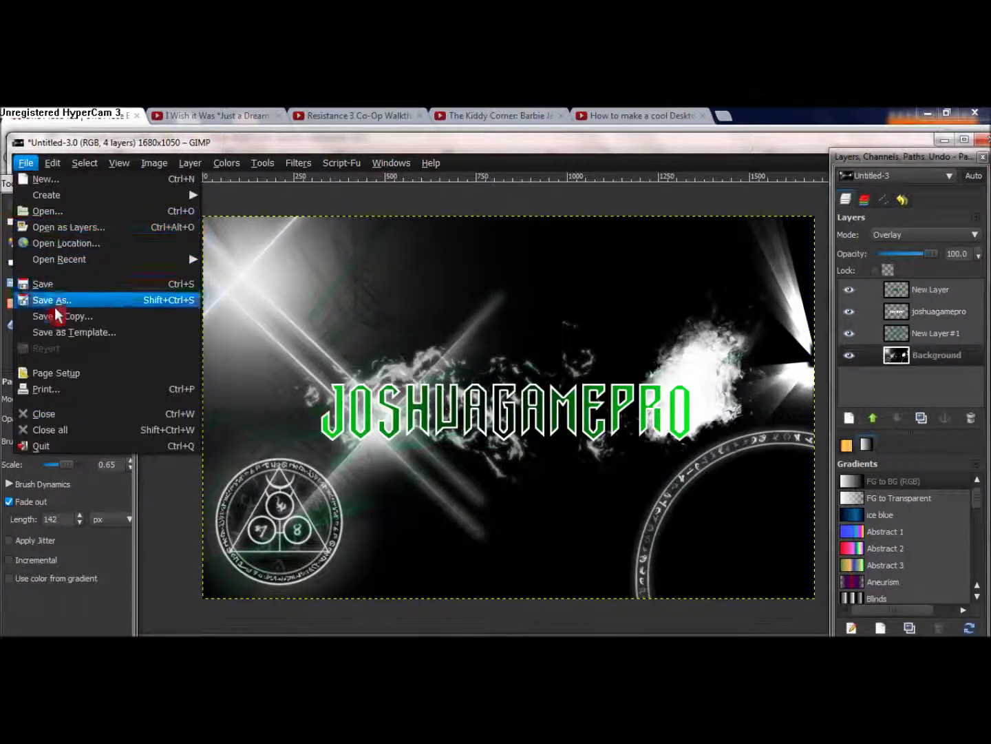
Save the banner as 'My background' in the GIMP ART folder
click(54, 302)
click(351, 258)
text(My background.jp)
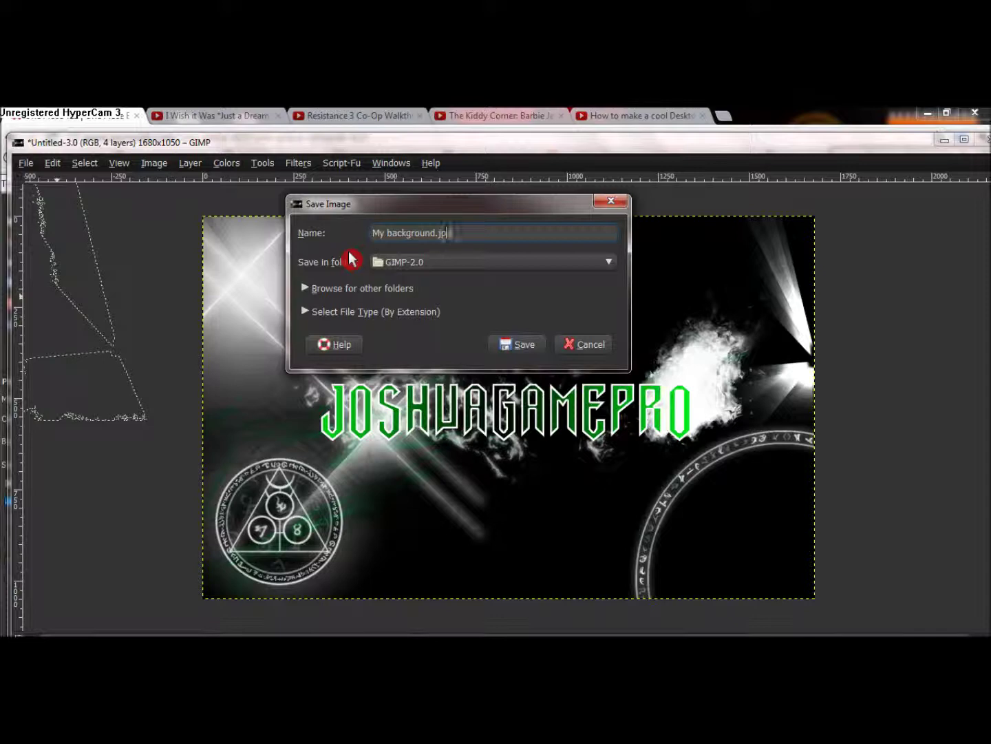
text(g)
click(457, 262)
click(427, 242)
click(513, 341)
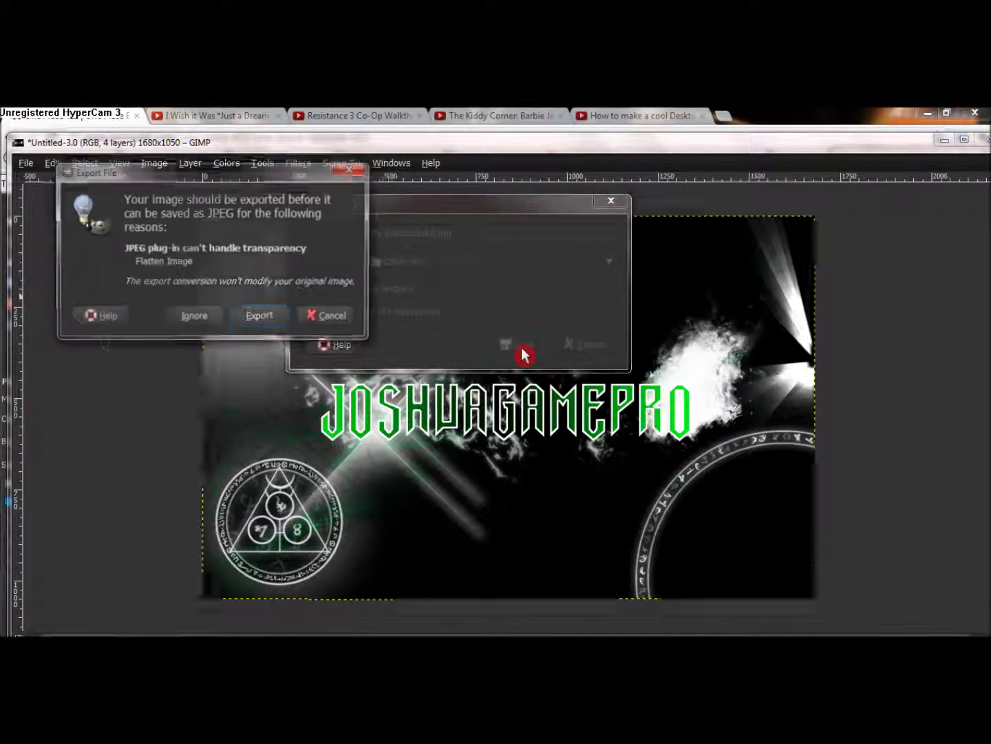
Export it as a JPEG with quality raised to 92
click(248, 316)
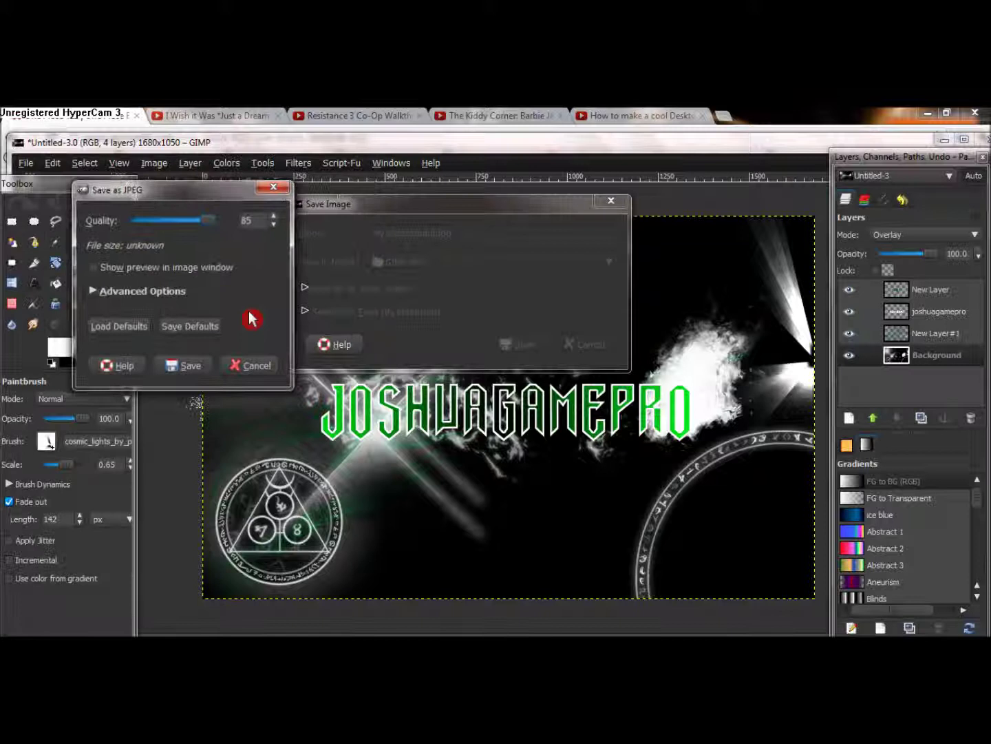
click(155, 267)
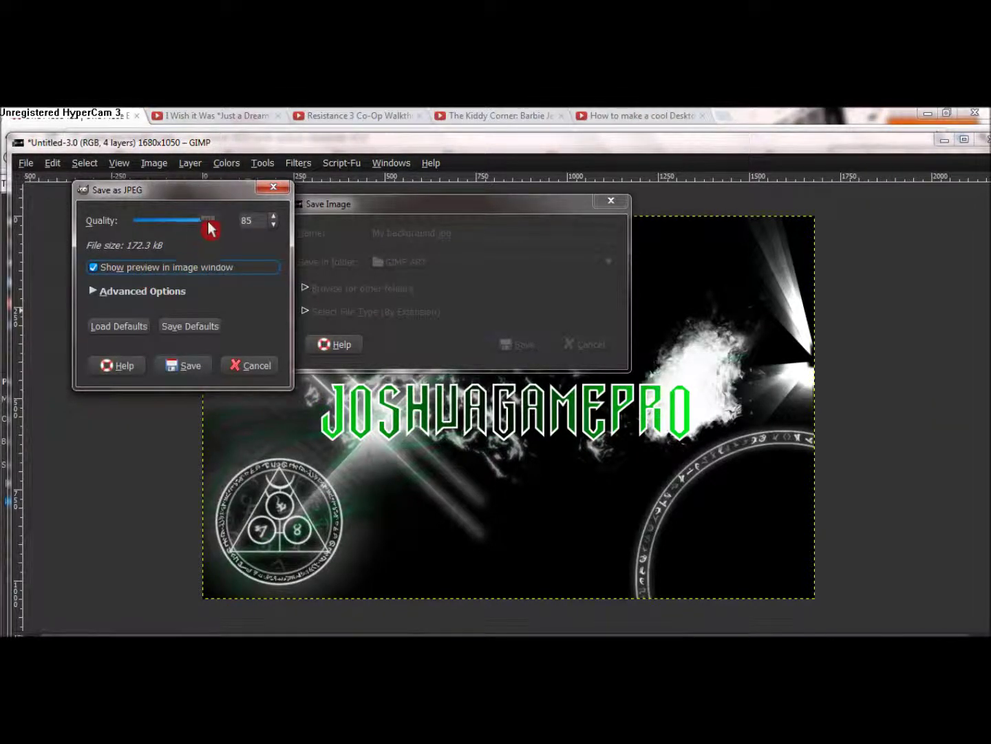
drag(210, 230, 212, 230)
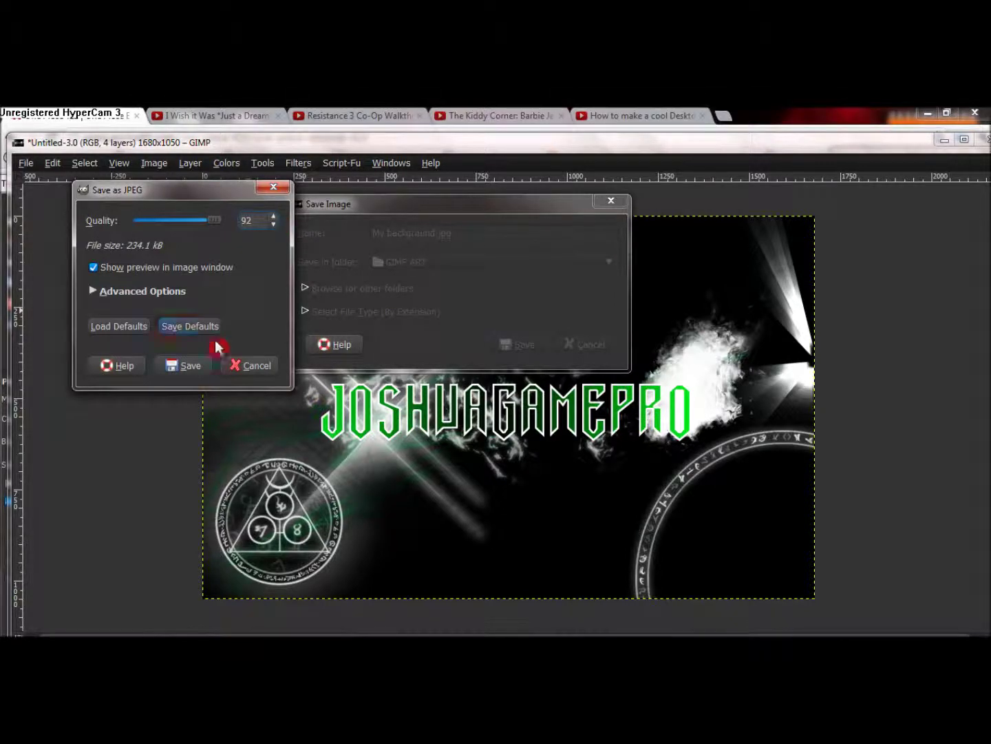
click(206, 362)
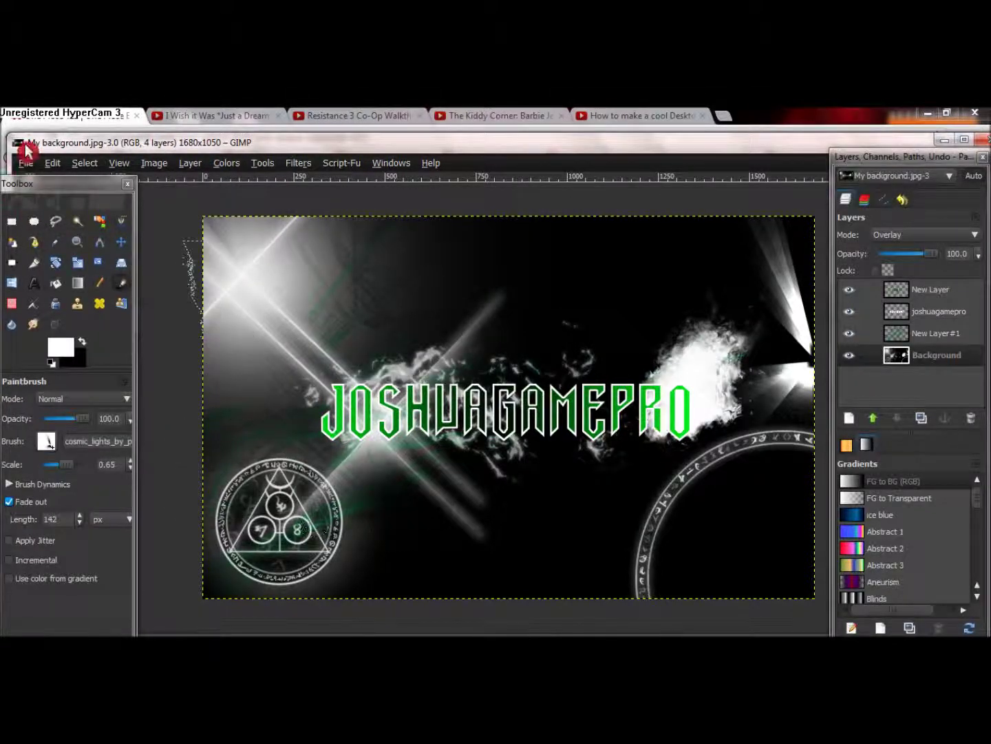